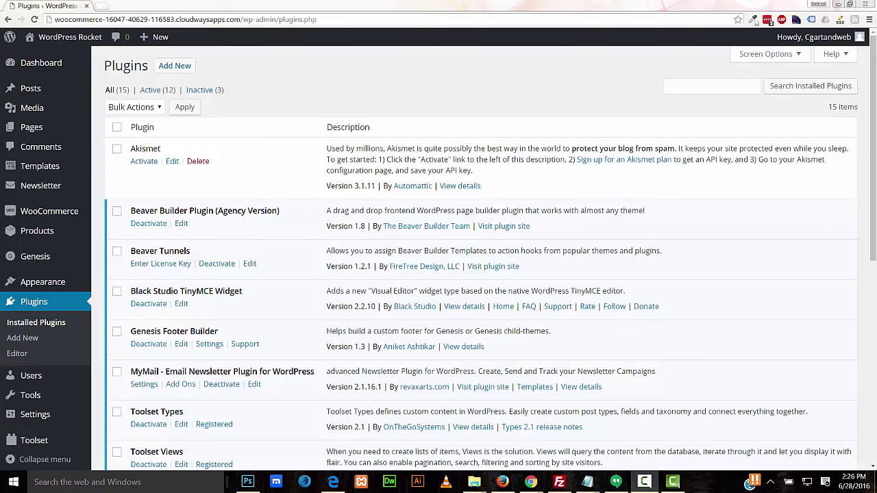
Step: Switch WooCommerce Views to its plugin default product archive template and save all settings
{"action": "scroll", "coordinate": [479, 185], "scroll_direction": "down", "scroll_amount": 1}
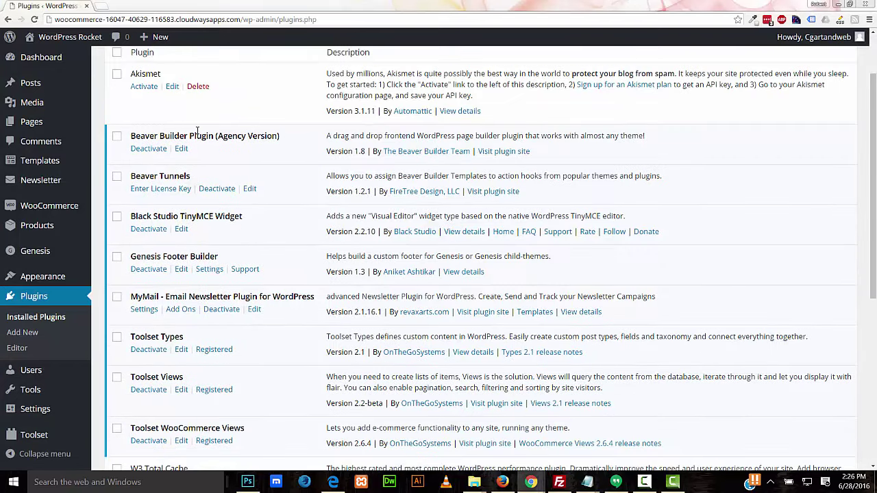
{"action": "scroll", "coordinate": [850, 220], "scroll_direction": "down", "scroll_amount": 2}
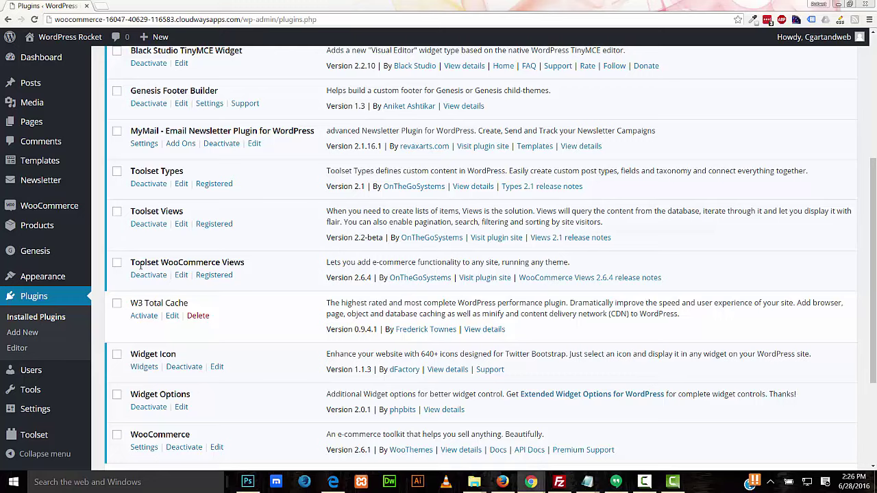
{"action": "left_click_drag", "start_coordinate": [126, 262], "coordinate": [253, 258]}
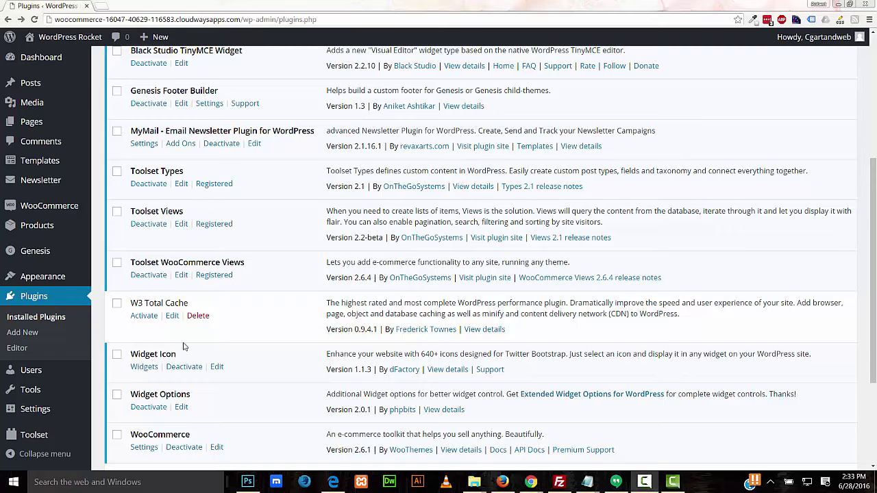
{"action": "mouse_move", "coordinate": [38, 438]}
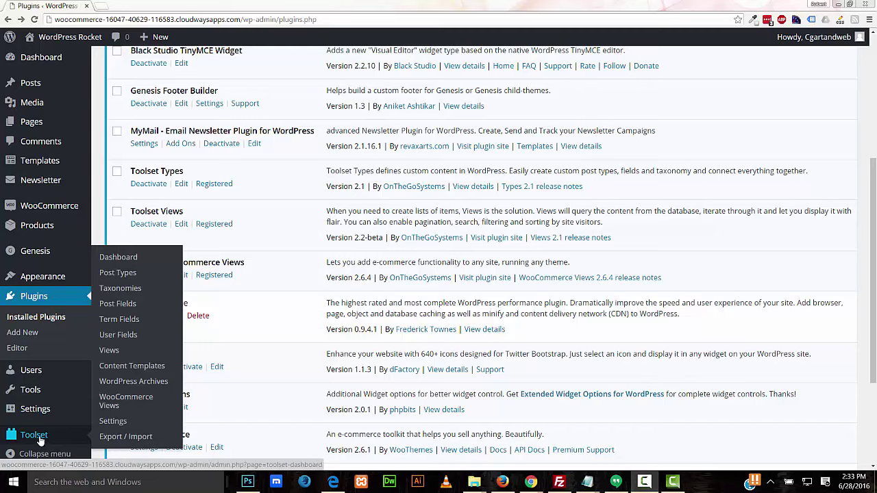
{"action": "left_click", "coordinate": [121, 406]}
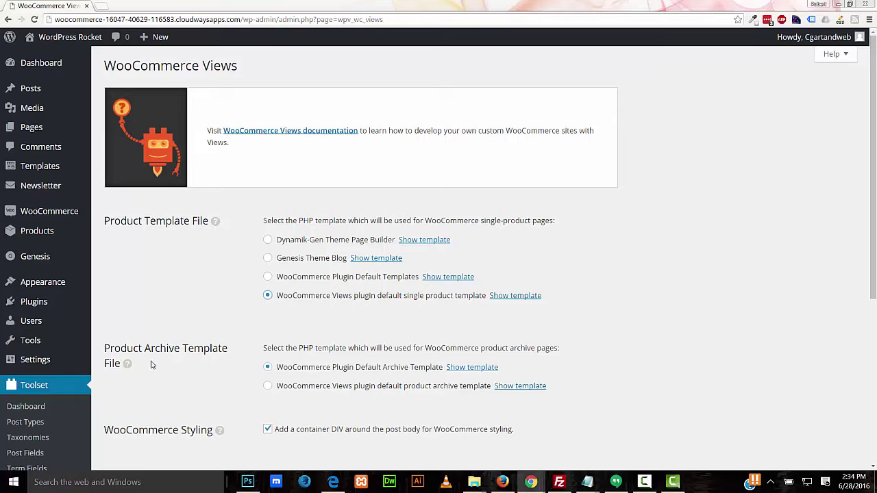
{"action": "left_click", "coordinate": [268, 387]}
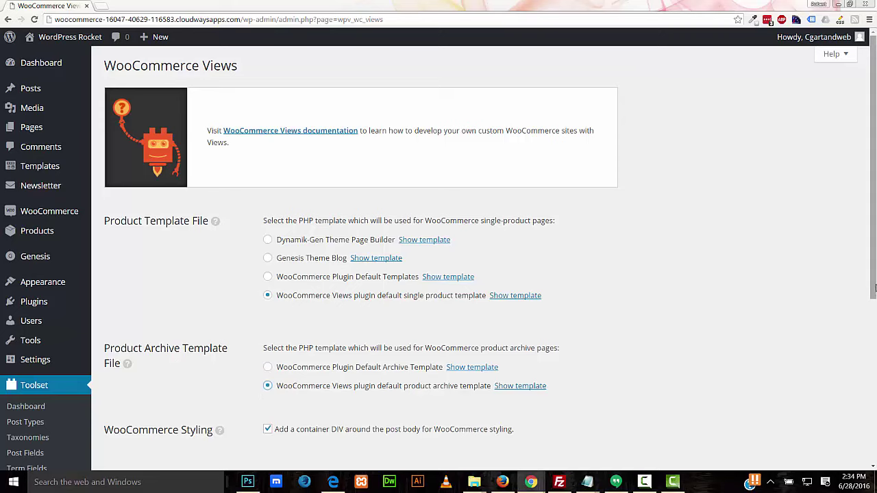
{"action": "left_click_drag", "start_coordinate": [875, 288], "coordinate": [875, 443]}
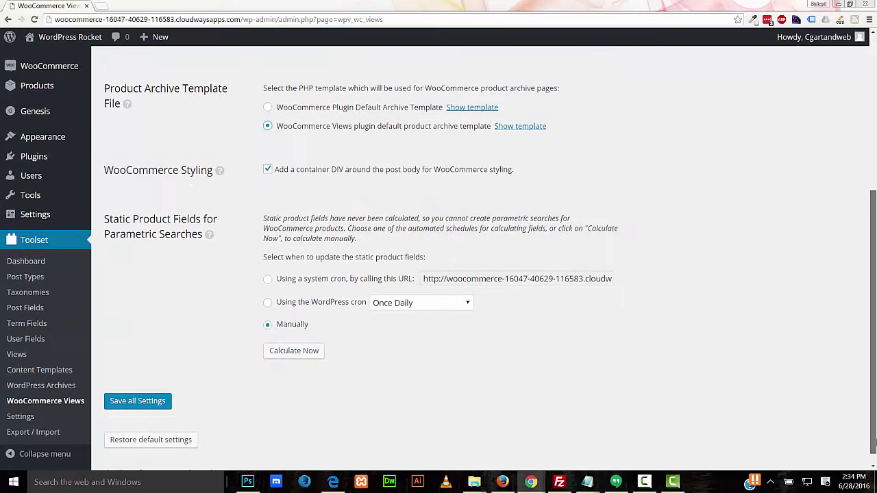
{"action": "left_click", "coordinate": [127, 401]}
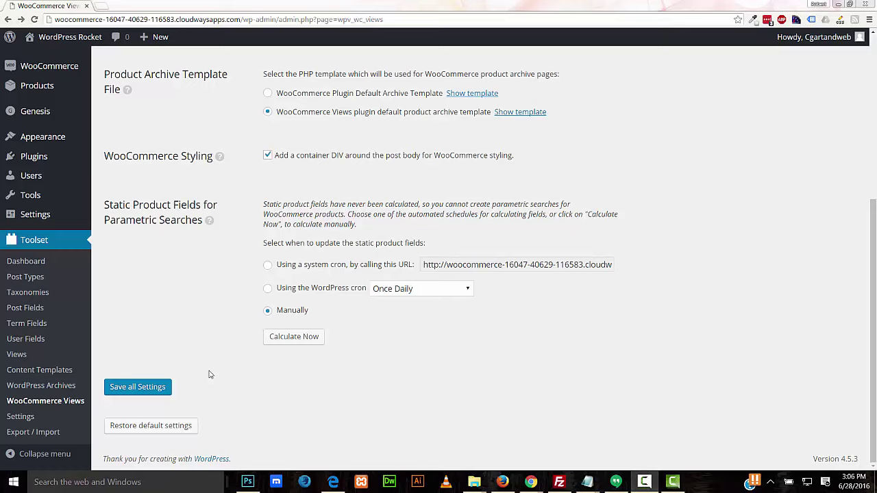
Step: Add a Toolset post field group named 'Custom Woo Product Fields' and save it
{"action": "left_click", "coordinate": [35, 310]}
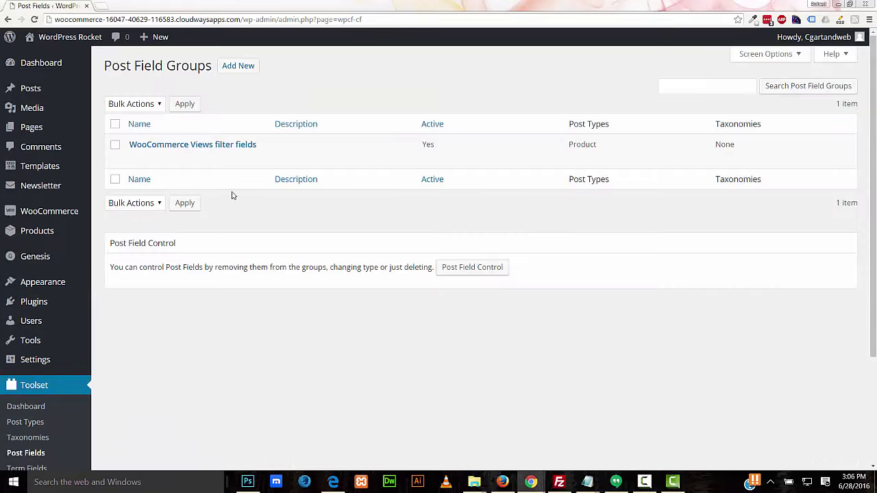
{"action": "left_click", "coordinate": [248, 66]}
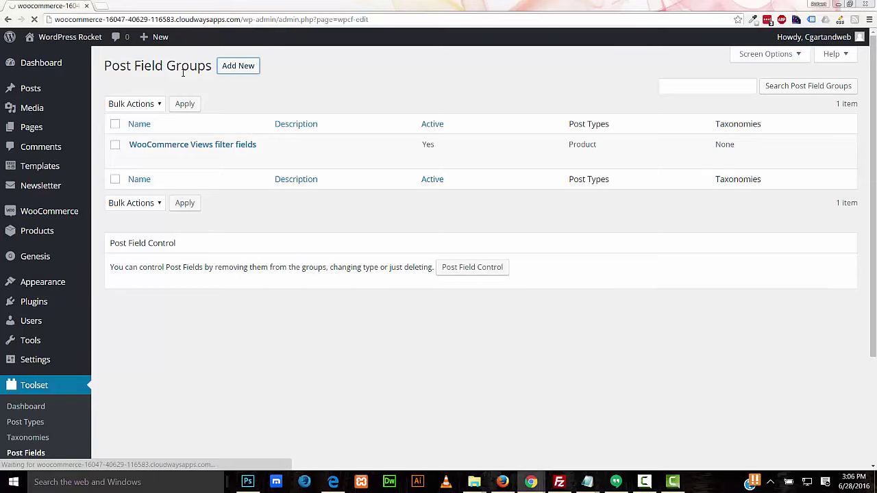
{"action": "left_click", "coordinate": [254, 115]}
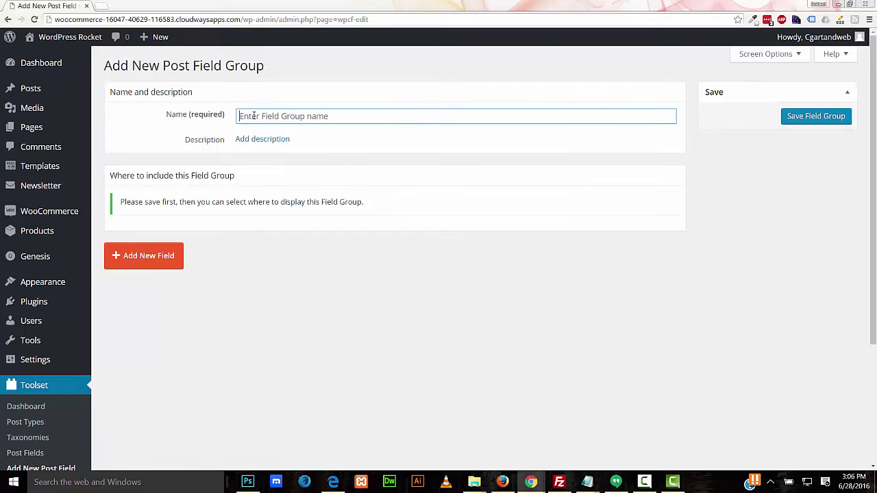
{"action": "type", "text": "Custom"}
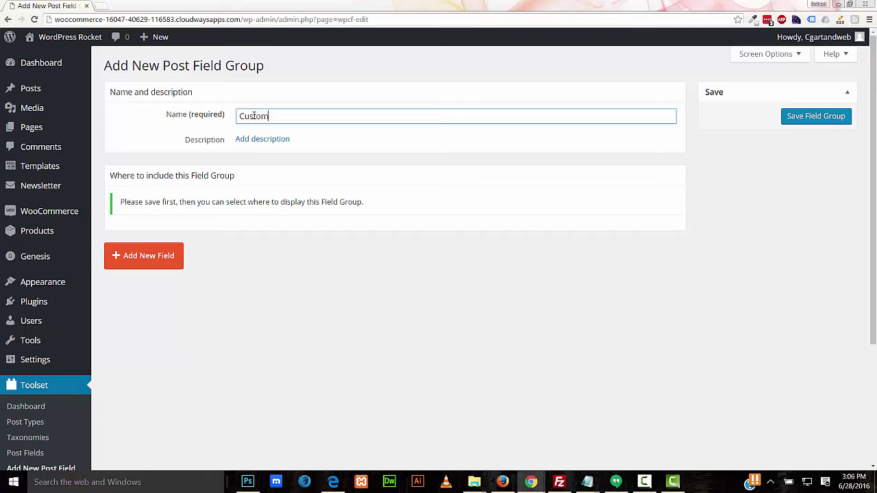
{"action": "type", "text": " Woo Pro"}
{"action": "type", "text": "ct Field"}
{"action": "type", "text": "du"}
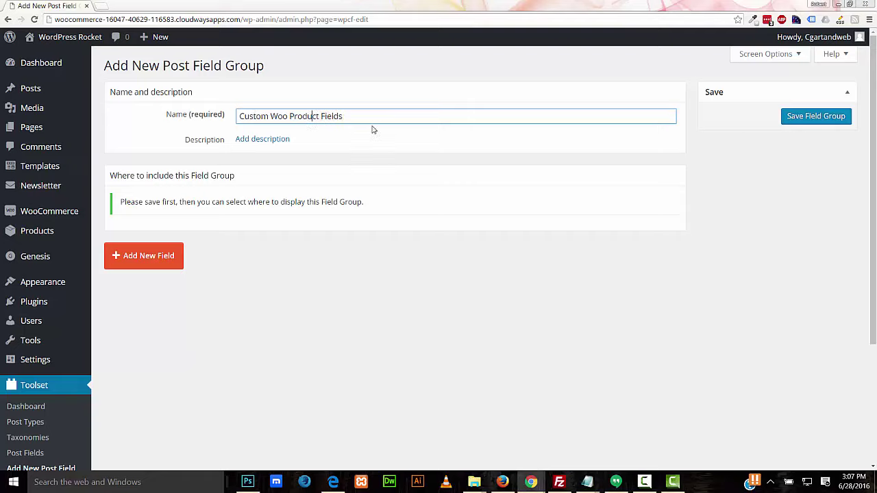
{"action": "left_click", "coordinate": [818, 117]}
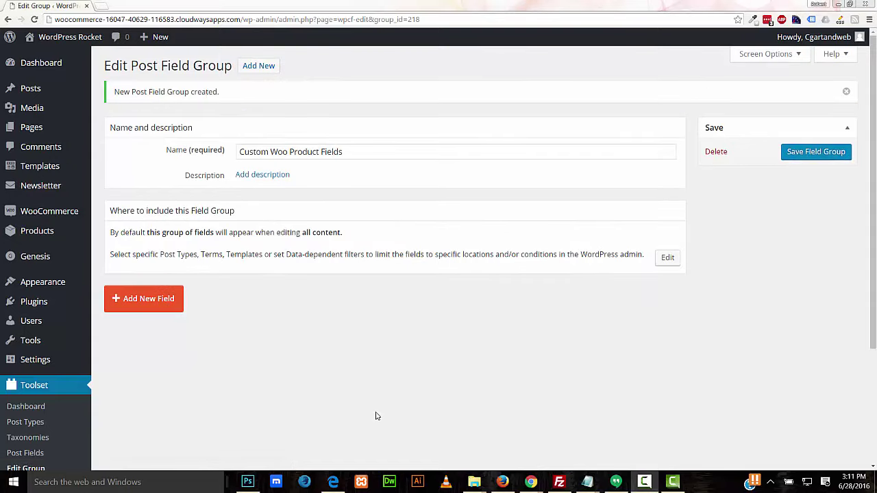
Step: Add a single-line field named 'Video Embed Code' with slug video-embed-code
{"action": "left_click", "coordinate": [162, 298]}
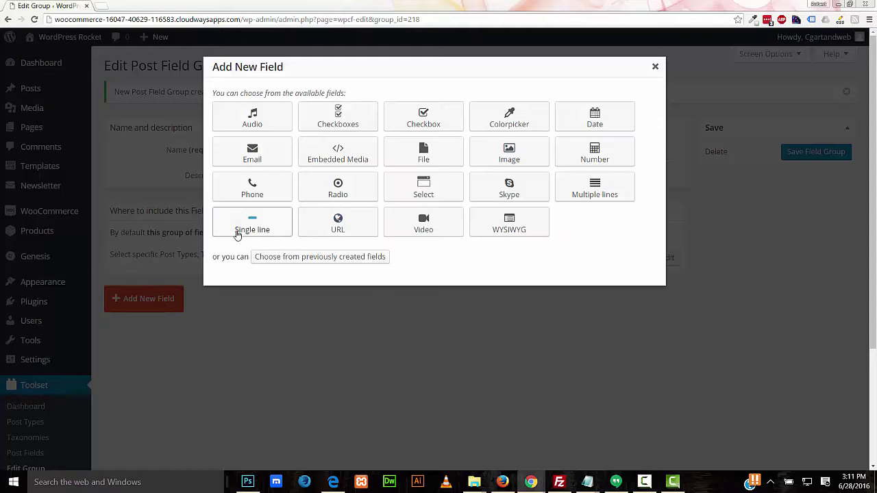
{"action": "left_click", "coordinate": [255, 229]}
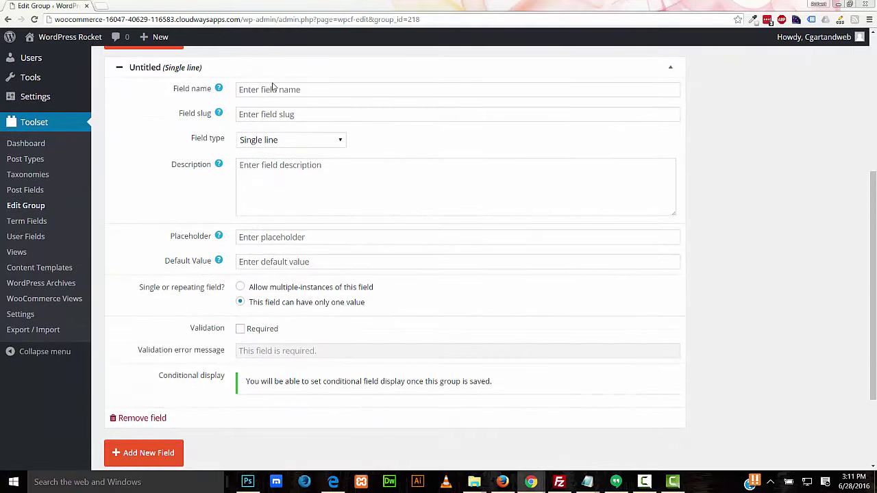
{"action": "left_click", "coordinate": [272, 90]}
{"action": "type", "text": "Video E"}
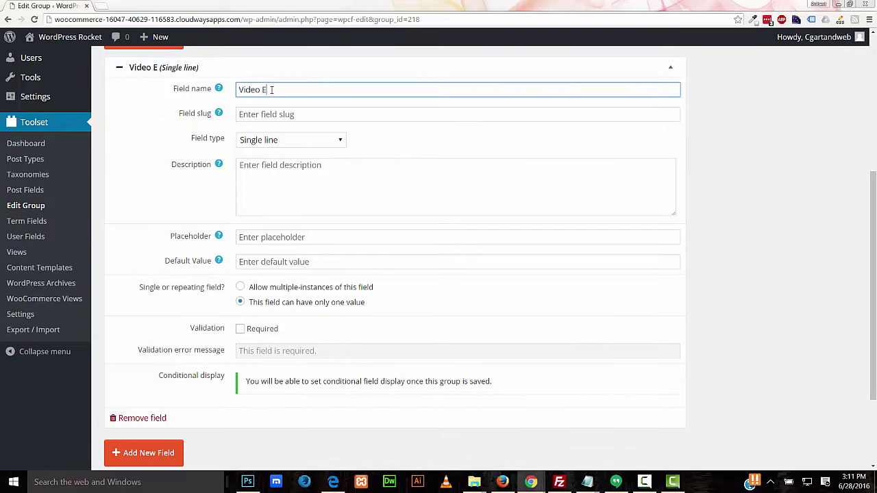
{"action": "type", "text": "mbed "}
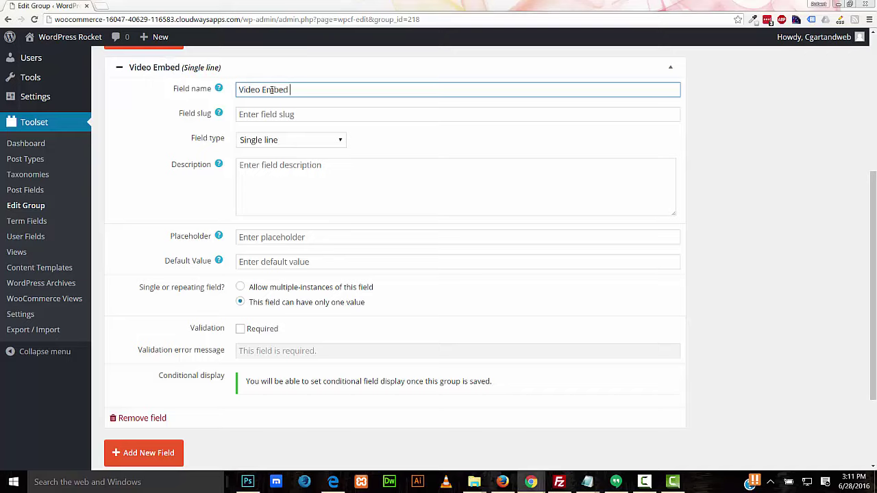
{"action": "type", "text": "Code"}
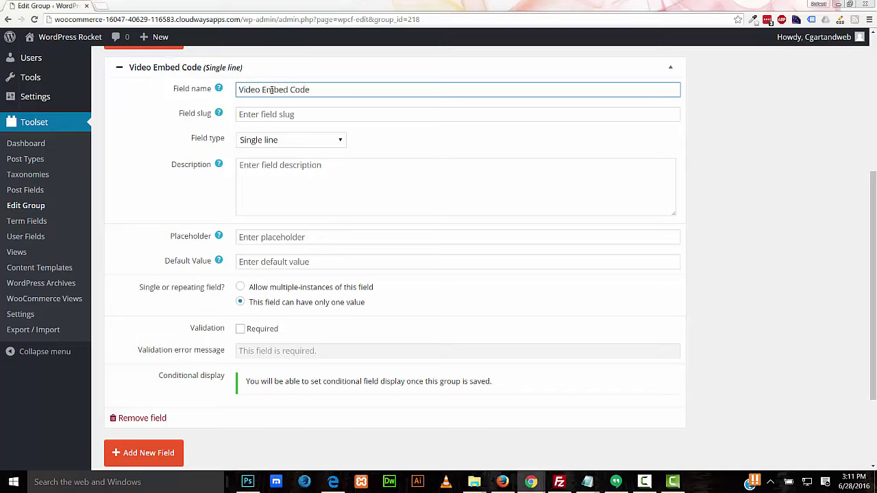
{"action": "left_click", "coordinate": [376, 139]}
{"action": "left_click", "coordinate": [348, 117]}
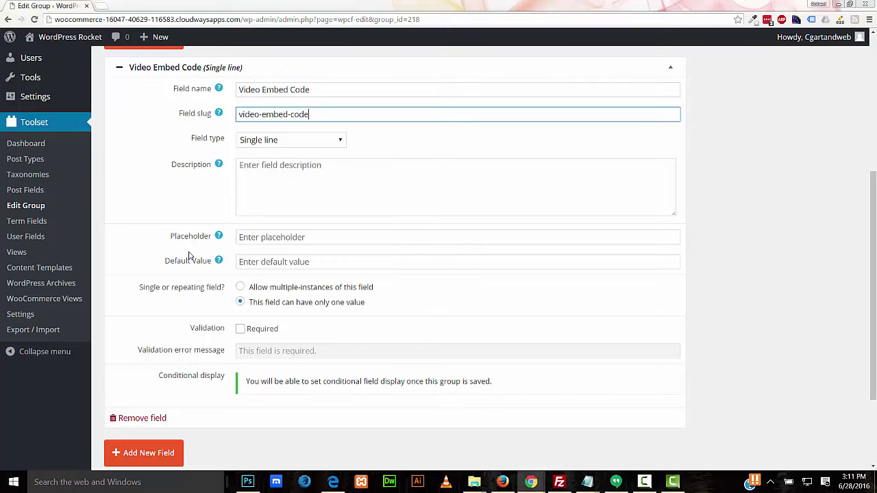
Step: Give it placeholder 'Enter Video Embed Code Here', allow multiple instances, and save the group
{"action": "left_click", "coordinate": [261, 238]}
{"action": "type", "text": "Enter Video Embed Code Here"}
{"action": "left_click", "coordinate": [166, 230]}
{"action": "left_click_drag", "start_coordinate": [872, 299], "coordinate": [874, 341]}
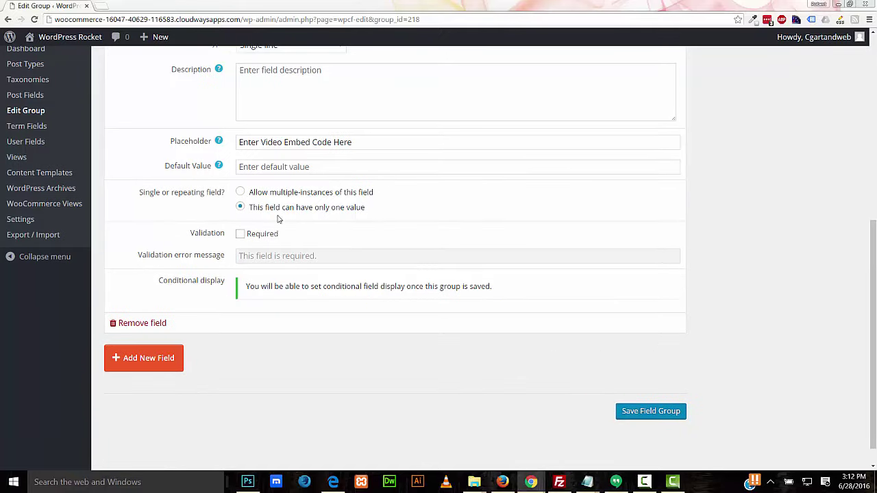
{"action": "left_click", "coordinate": [240, 193]}
{"action": "left_click", "coordinate": [642, 413]}
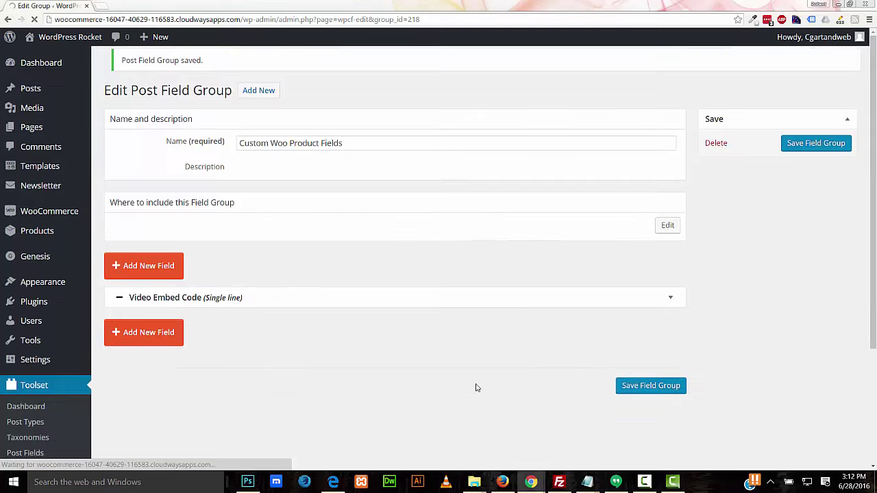
{"action": "scroll", "coordinate": [189, 239], "scroll_direction": "down", "scroll_amount": 3}
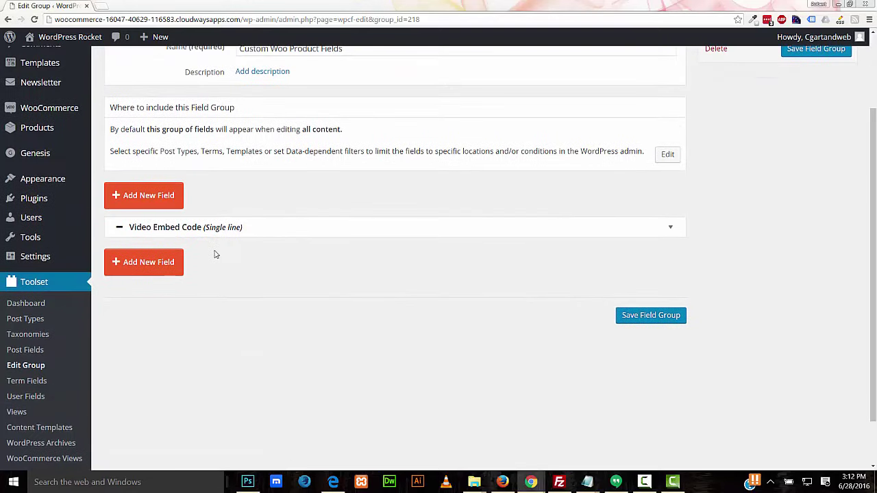
Step: Add a multi-line field named 'Product Testimonial' with slug product-testimonial
{"action": "left_click", "coordinate": [147, 267]}
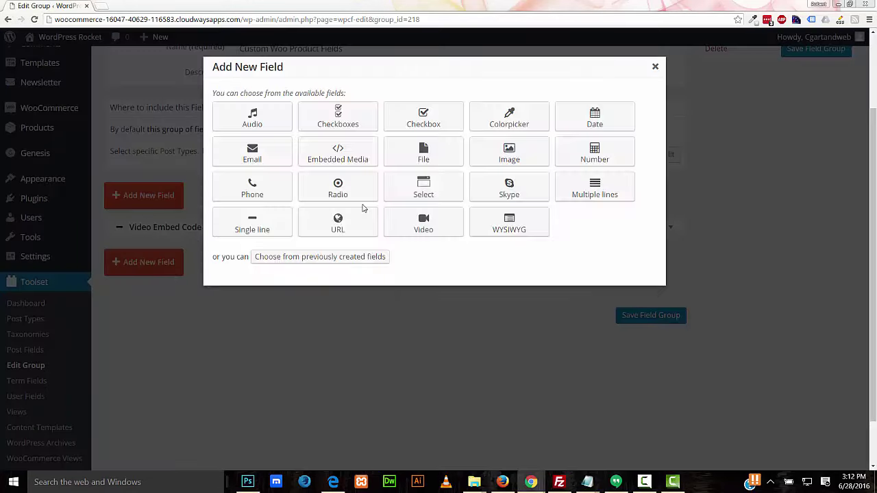
{"action": "left_click", "coordinate": [586, 198]}
{"action": "left_click", "coordinate": [242, 89]}
{"action": "type", "text": "Pro"}
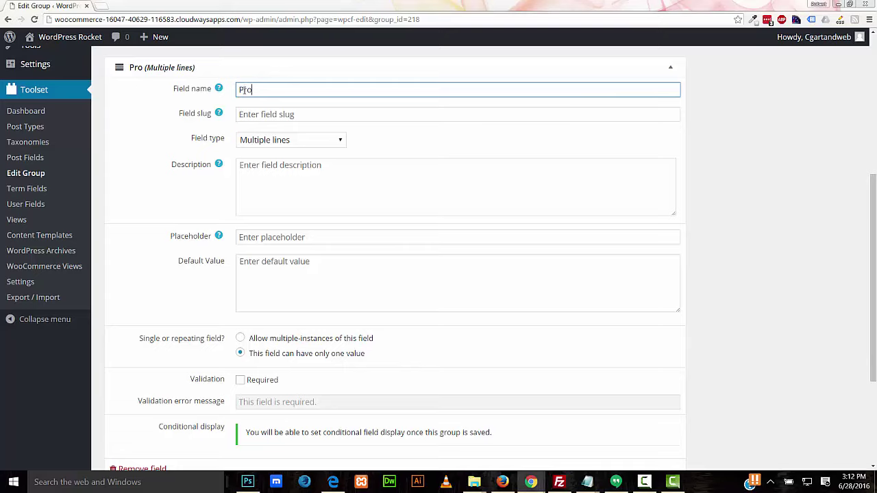
{"action": "type", "text": "duct Testimonial"}
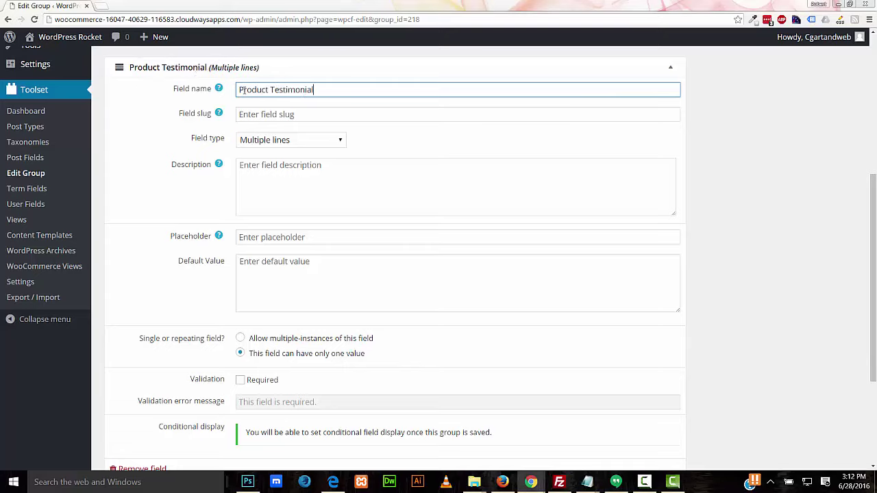
{"action": "left_click", "coordinate": [393, 102]}
Step: Set its placeholder to 'Enter Testimonial Here', allow multiple instances, and save the group
{"action": "left_click", "coordinate": [275, 238]}
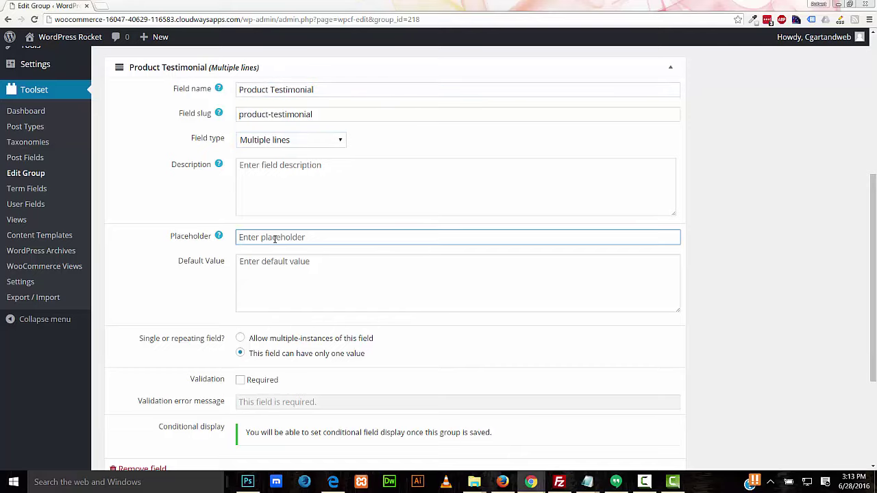
{"action": "type", "text": "Enter Testimonial Here"}
{"action": "scroll", "coordinate": [875, 380], "scroll_direction": "down", "scroll_amount": 2}
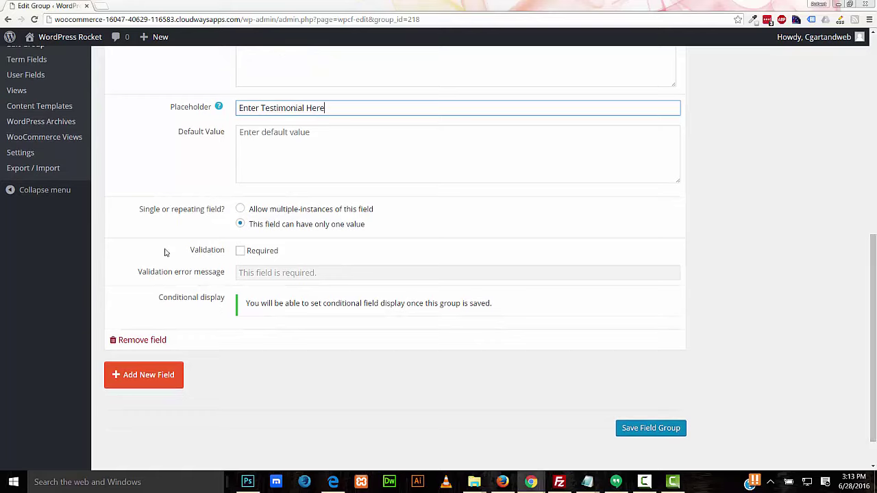
{"action": "left_click", "coordinate": [239, 209]}
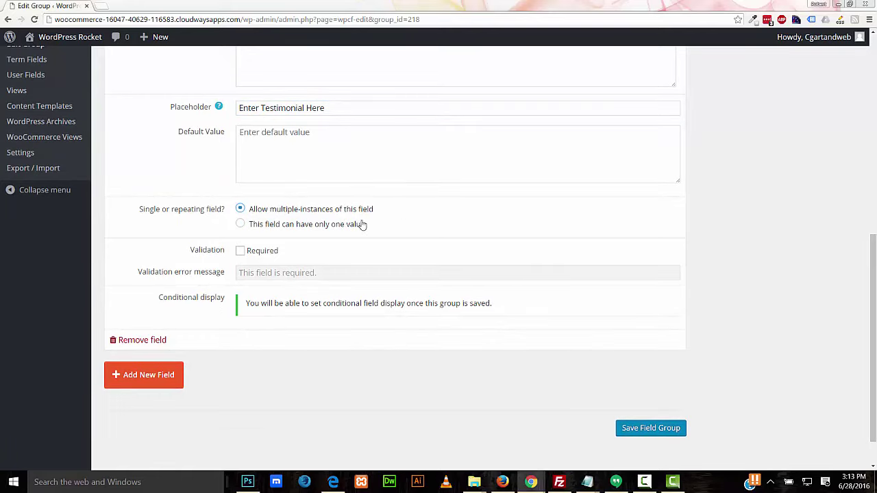
{"action": "left_click", "coordinate": [239, 225]}
{"action": "left_click", "coordinate": [240, 210]}
{"action": "left_click", "coordinate": [650, 428]}
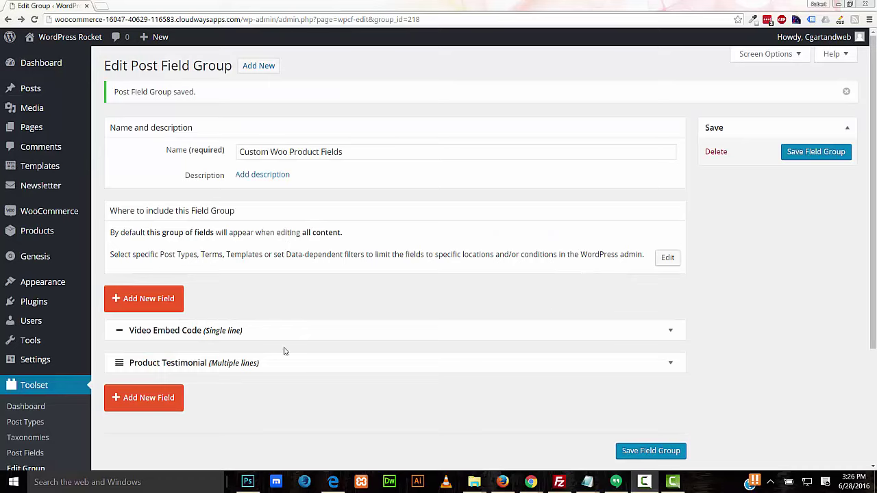
Step: Open the Products > Categories page and scroll through the form for adding Guitars
{"action": "mouse_move", "coordinate": [38, 240]}
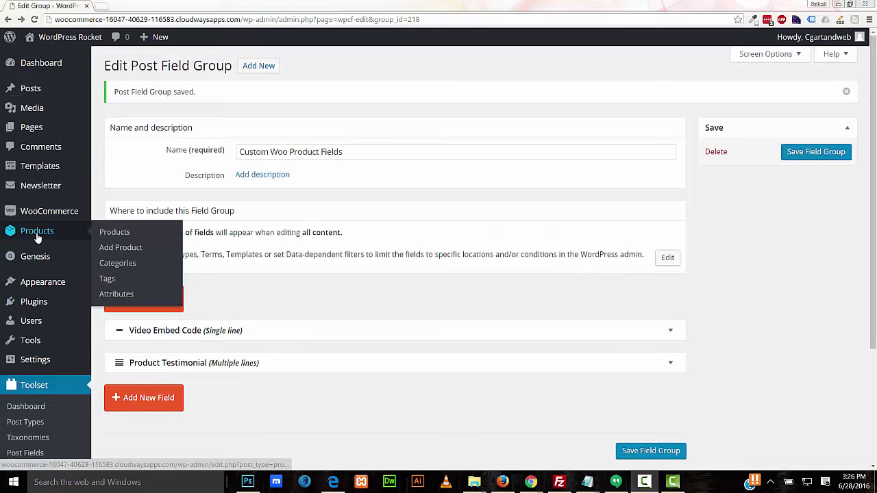
{"action": "left_click", "coordinate": [118, 265]}
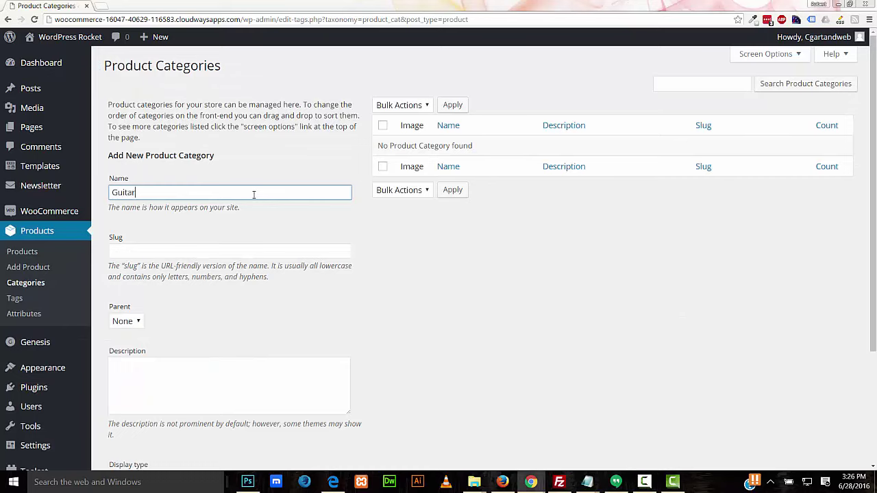
{"action": "scroll", "coordinate": [261, 226], "scroll_direction": "down", "scroll_amount": 3}
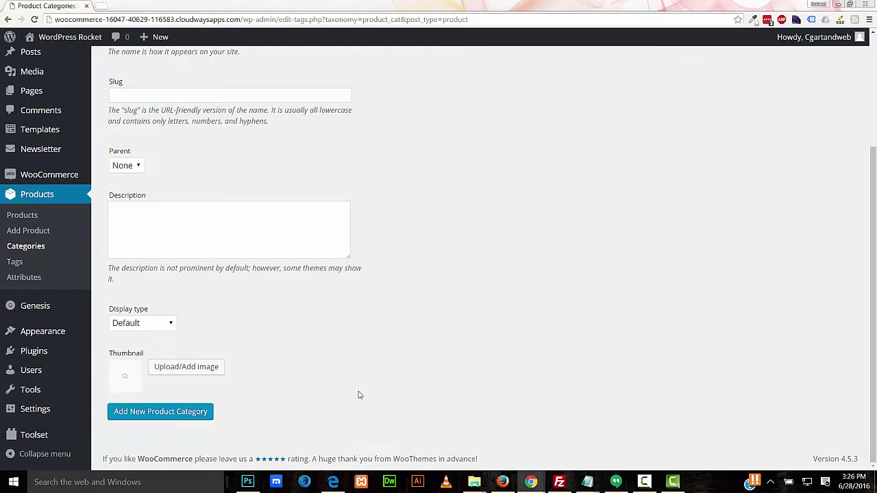
{"action": "scroll", "coordinate": [359, 395], "scroll_direction": "up", "scroll_amount": 3}
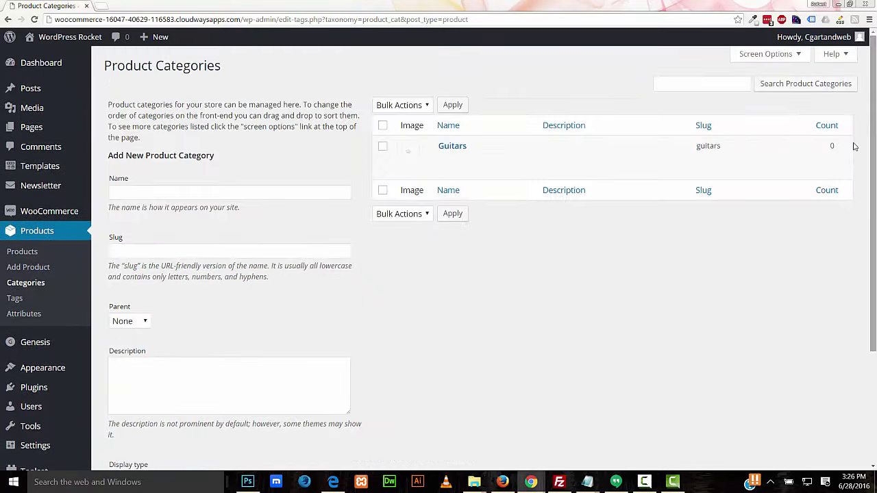
{"action": "scroll", "coordinate": [53, 391], "scroll_direction": "down", "scroll_amount": 1}
{"action": "scroll", "coordinate": [53, 391], "scroll_direction": "down", "scroll_amount": 1}
Step: Limit Custom Woo Product Fields to the Guitars category, save it, and return to Product Categories
{"action": "mouse_move", "coordinate": [34, 434]}
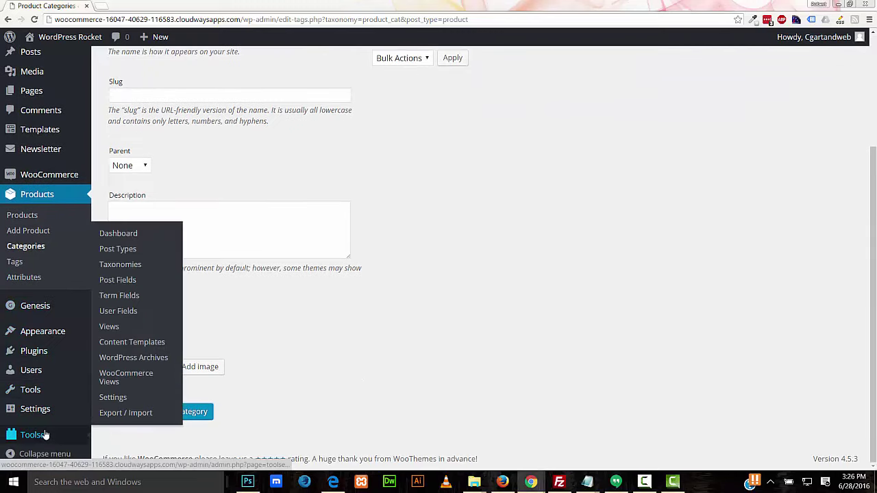
{"action": "left_click", "coordinate": [134, 281]}
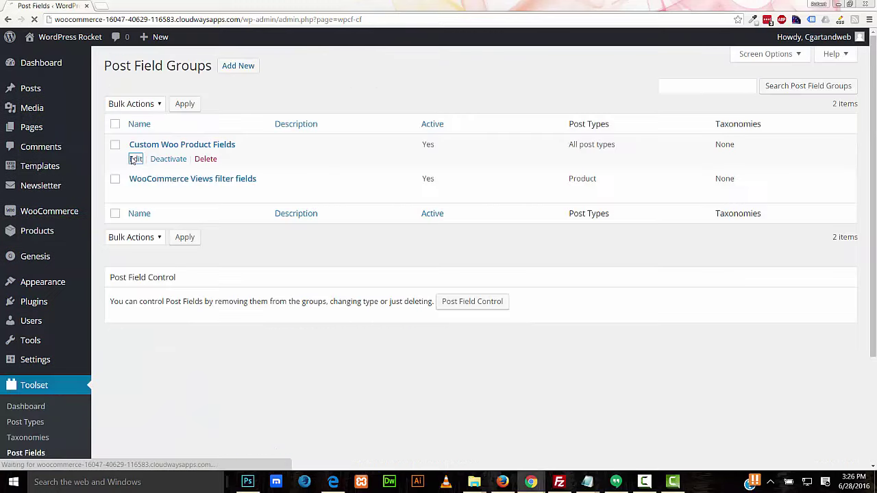
{"action": "left_click", "coordinate": [182, 143]}
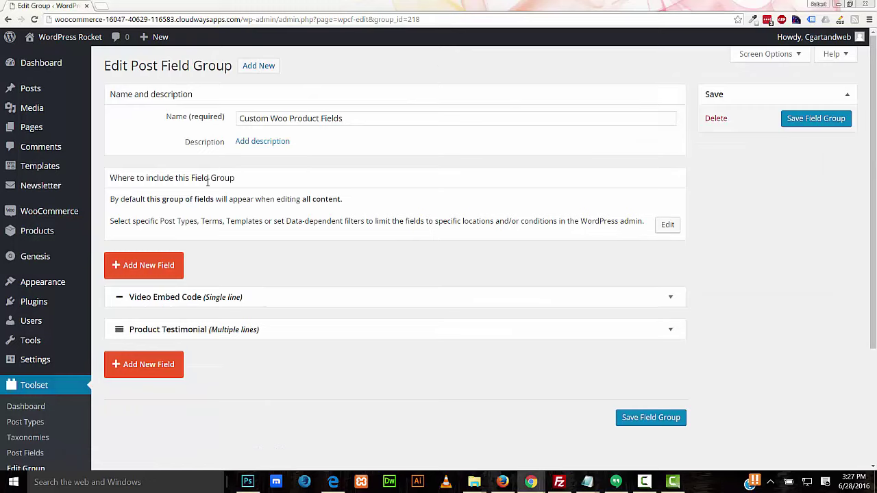
{"action": "left_click", "coordinate": [667, 226]}
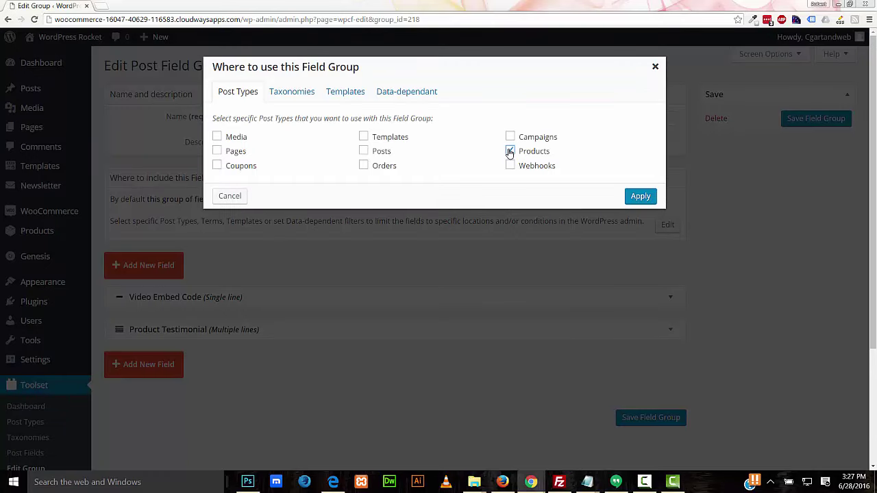
{"action": "left_click", "coordinate": [285, 92]}
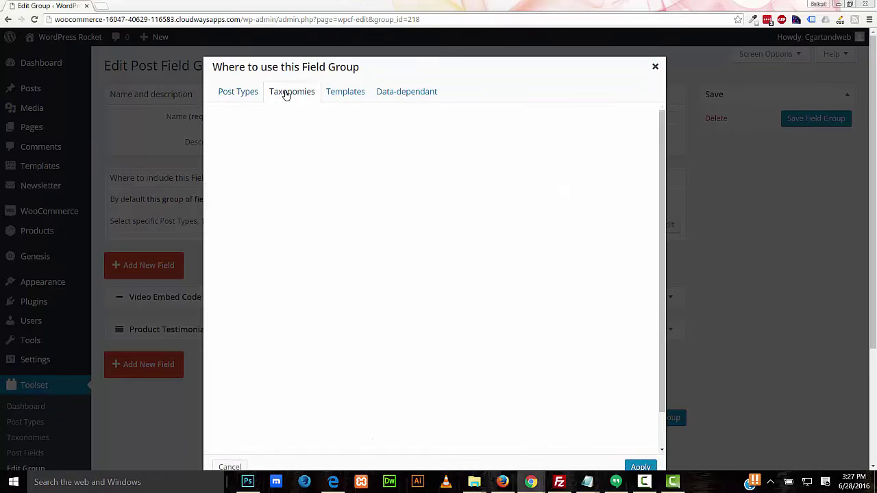
{"action": "left_click", "coordinate": [224, 372]}
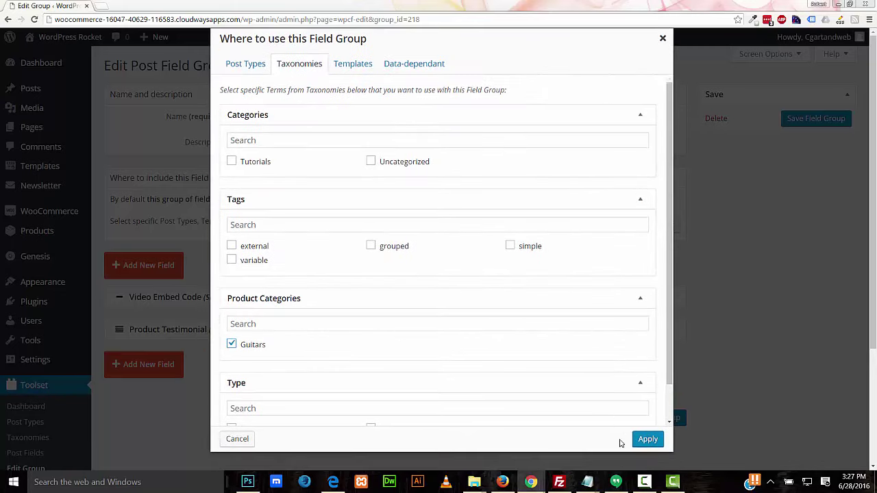
{"action": "left_click", "coordinate": [642, 442]}
{"action": "left_click", "coordinate": [788, 128]}
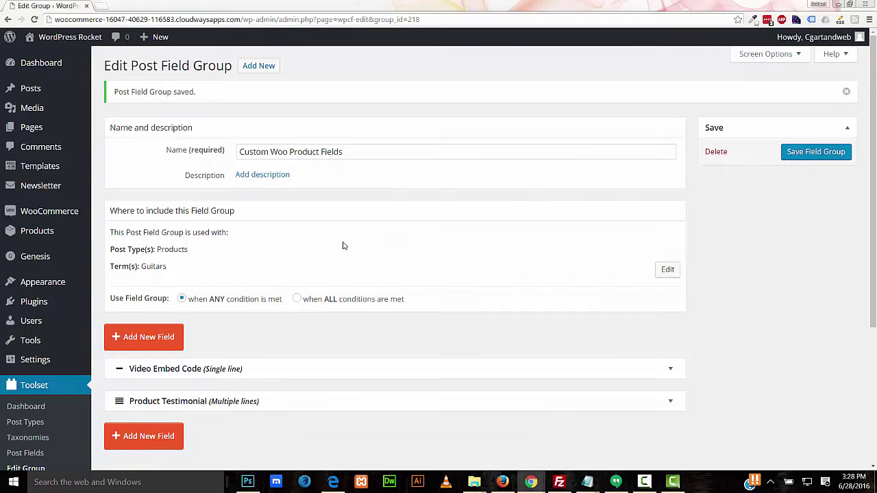
{"action": "mouse_move", "coordinate": [55, 232]}
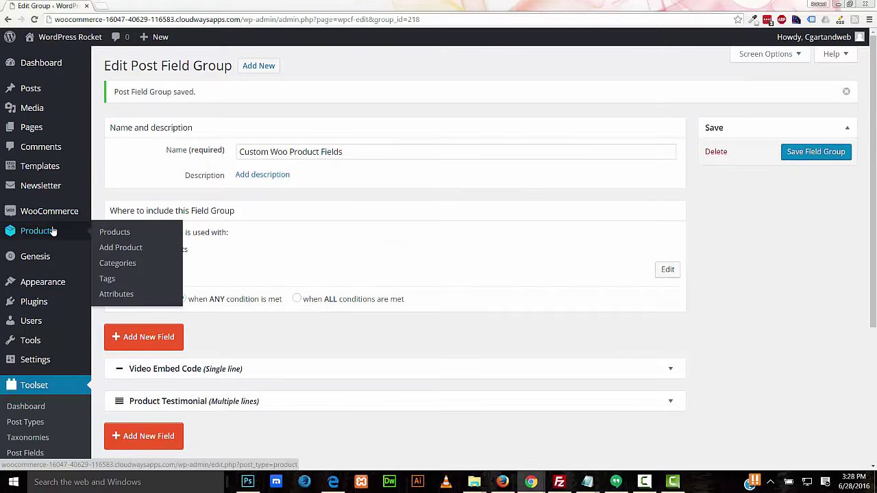
{"action": "left_click", "coordinate": [103, 264]}
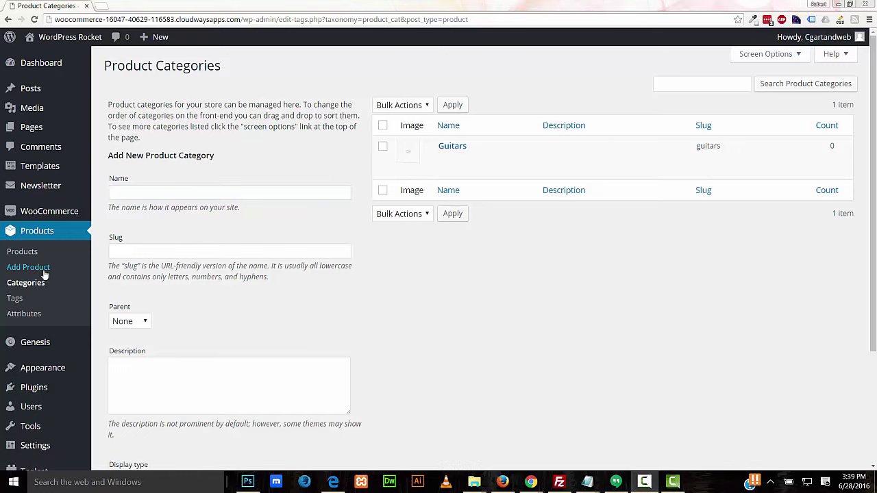
Step: Start a new product titled 'Rock Guitar 1', then paste EC-1001FR over the title
{"action": "left_click", "coordinate": [40, 269]}
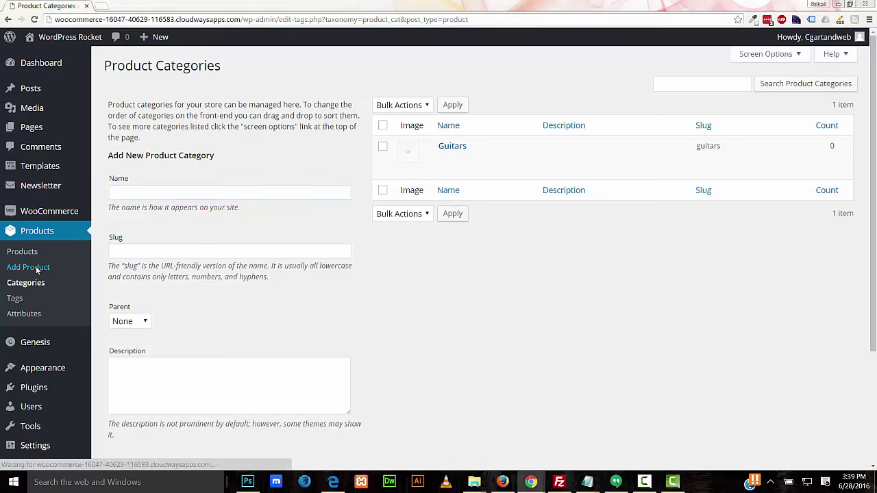
{"action": "type", "text": "R"}
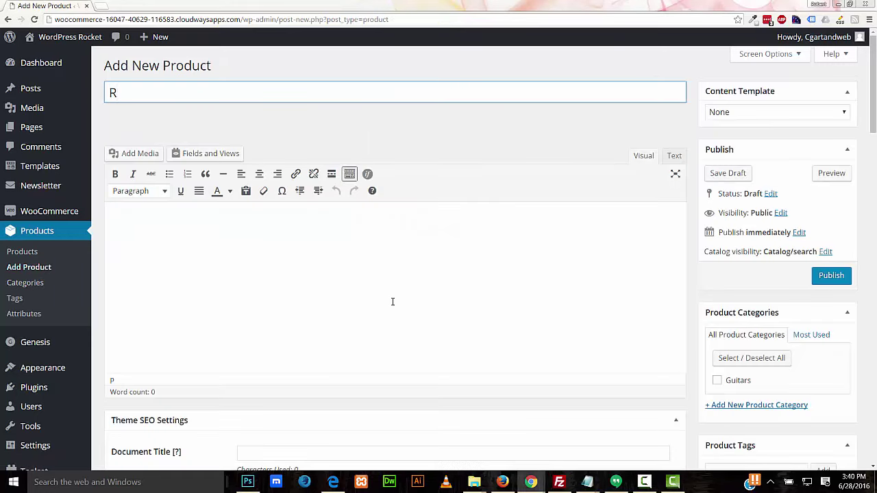
{"action": "type", "text": "ock Guitar 1"}
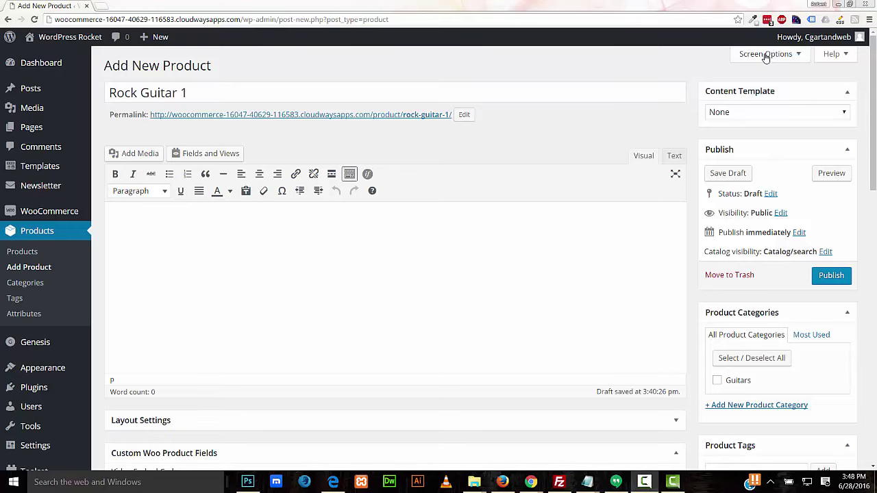
{"action": "left_click", "coordinate": [766, 53]}
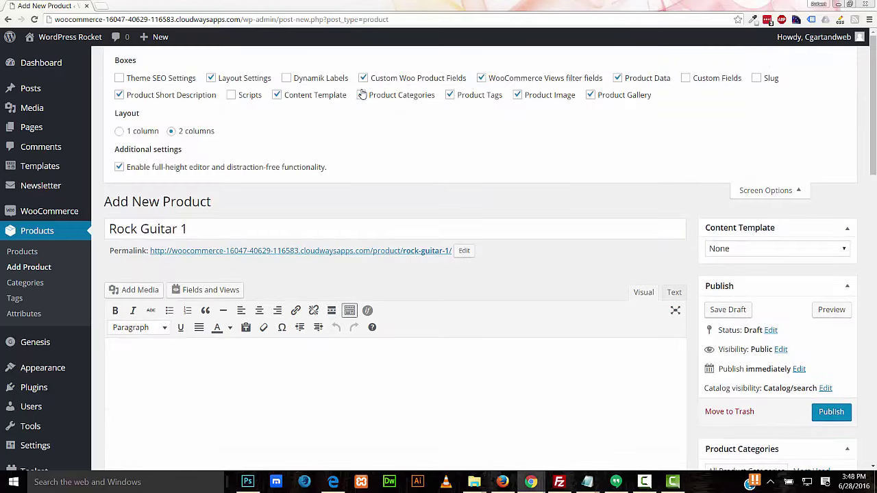
{"action": "left_click", "coordinate": [788, 194]}
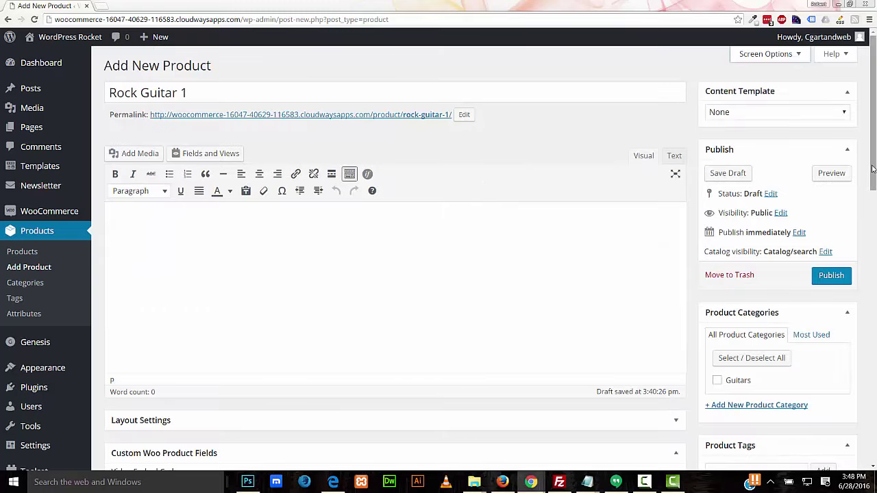
{"action": "left_click_drag", "start_coordinate": [871, 180], "coordinate": [862, 282]}
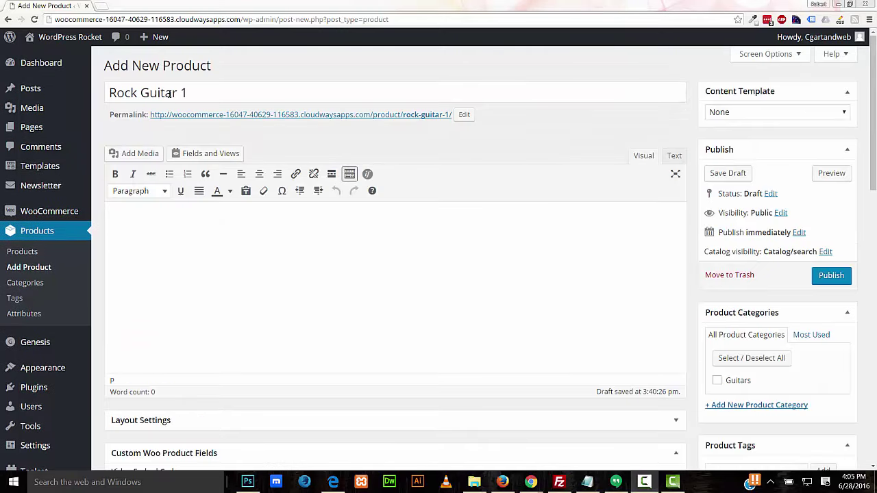
{"action": "left_click_drag", "start_coordinate": [194, 92], "coordinate": [120, 93]}
{"action": "right_click", "coordinate": [135, 94]}
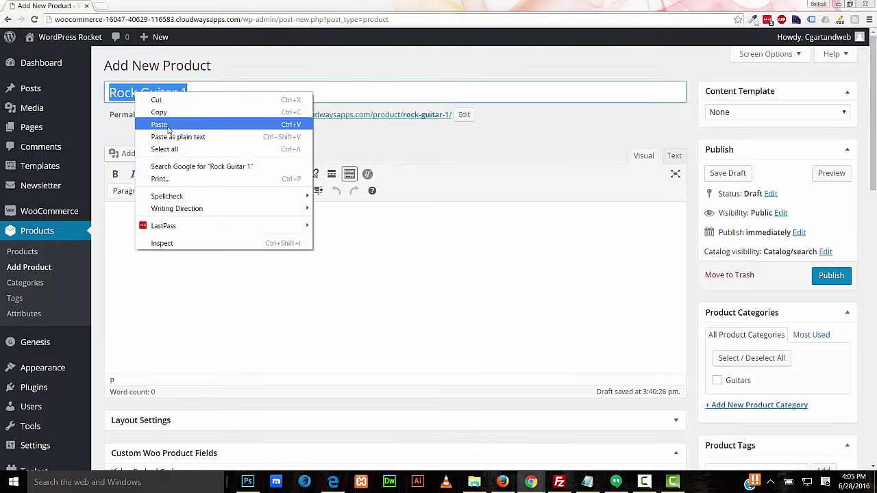
{"action": "left_click", "coordinate": [157, 126]}
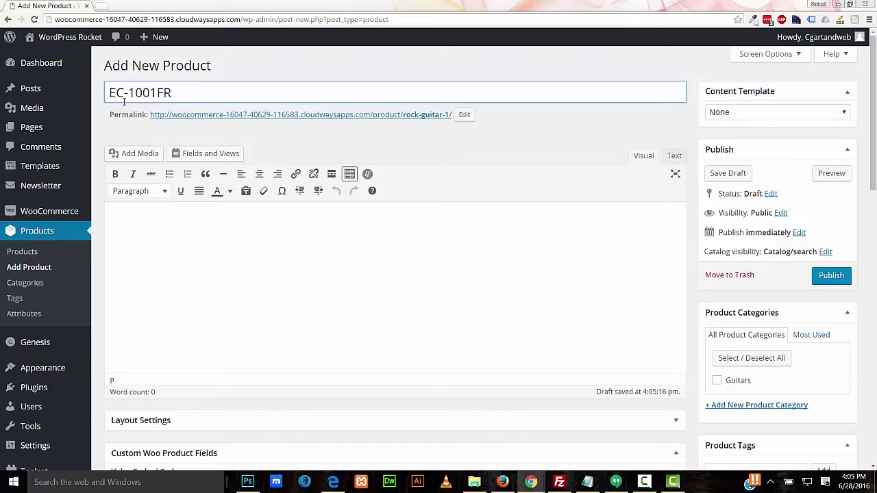
Step: Copy the YouTube guitar video's embed code into the Video Embed Code field
{"action": "scroll", "coordinate": [224, 155], "scroll_direction": "down", "scroll_amount": 5}
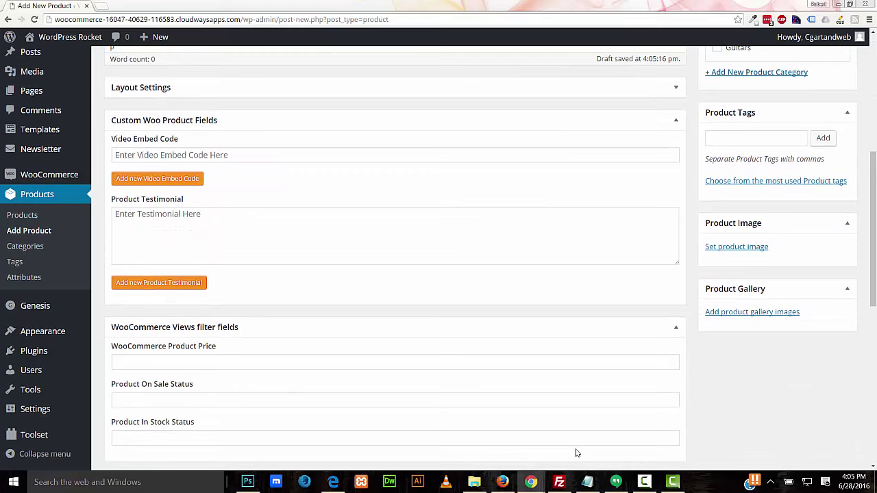
{"action": "left_click", "coordinate": [531, 482]}
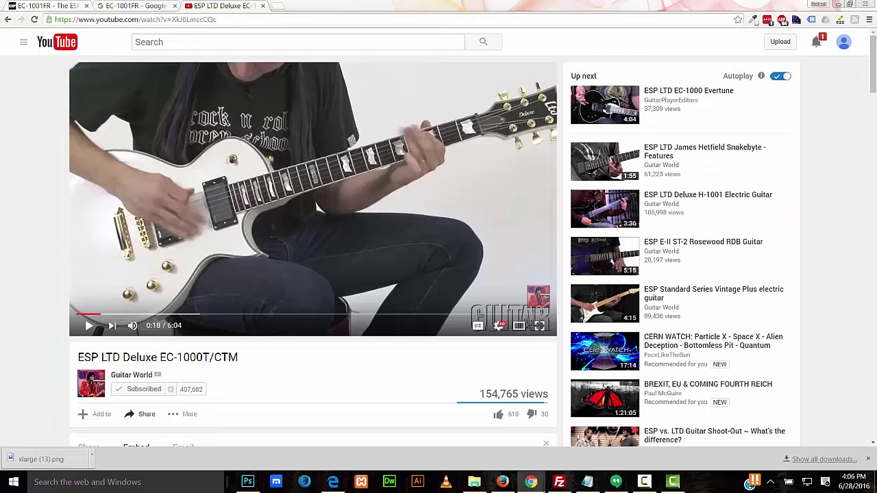
{"action": "scroll", "coordinate": [170, 206], "scroll_direction": "down", "scroll_amount": 4}
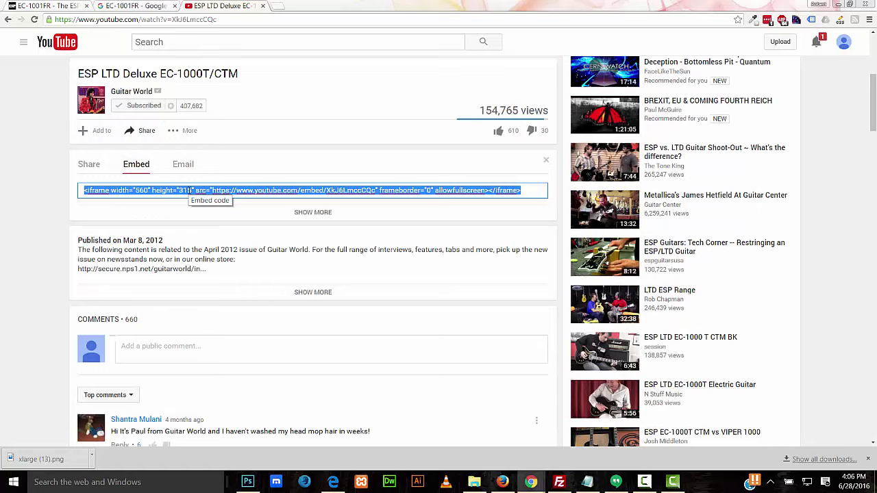
{"action": "right_click", "coordinate": [190, 191]}
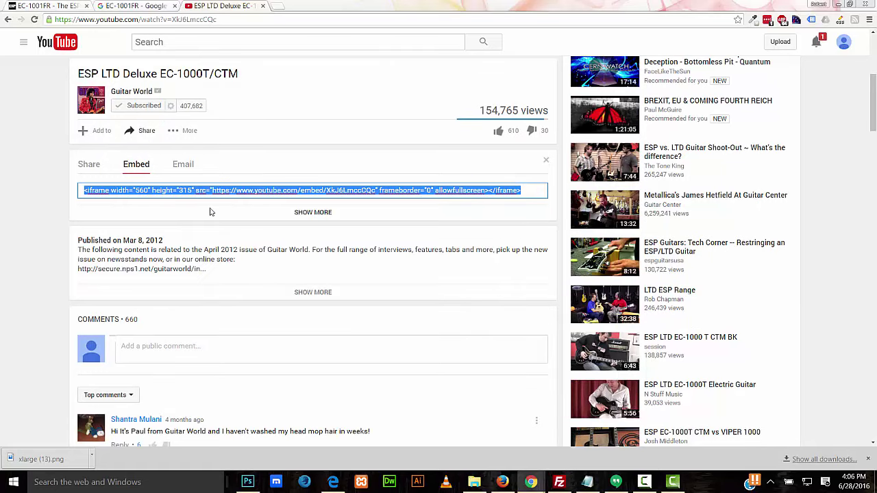
{"action": "left_click", "coordinate": [212, 215]}
{"action": "key", "text": "alt+Tab"}
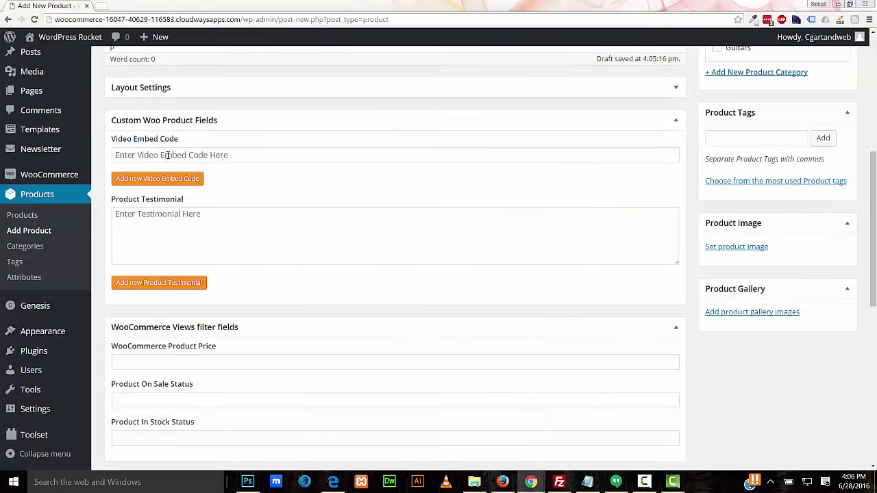
{"action": "right_click", "coordinate": [168, 155]}
{"action": "left_click", "coordinate": [206, 216]}
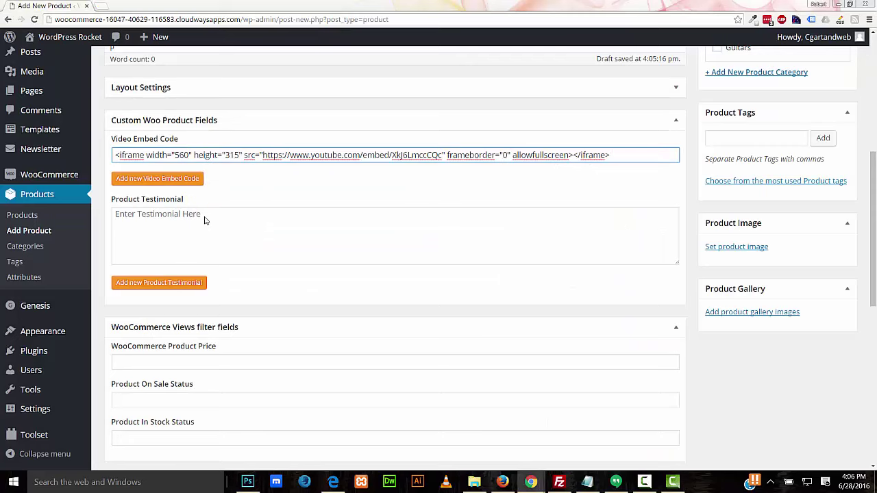
Step: Enter the testimonial 'This guitar is very well made I really love it'
{"action": "left_click", "coordinate": [165, 220]}
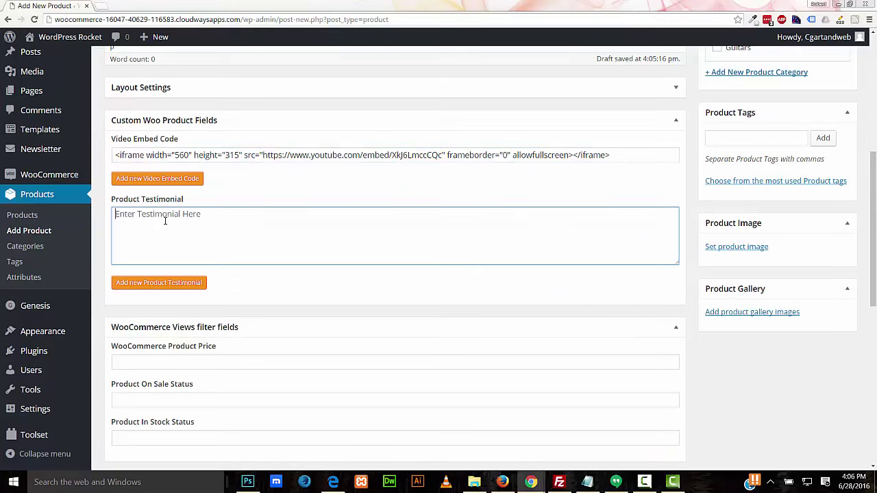
{"action": "type", "text": "This guitar is very well made I really love it!"}
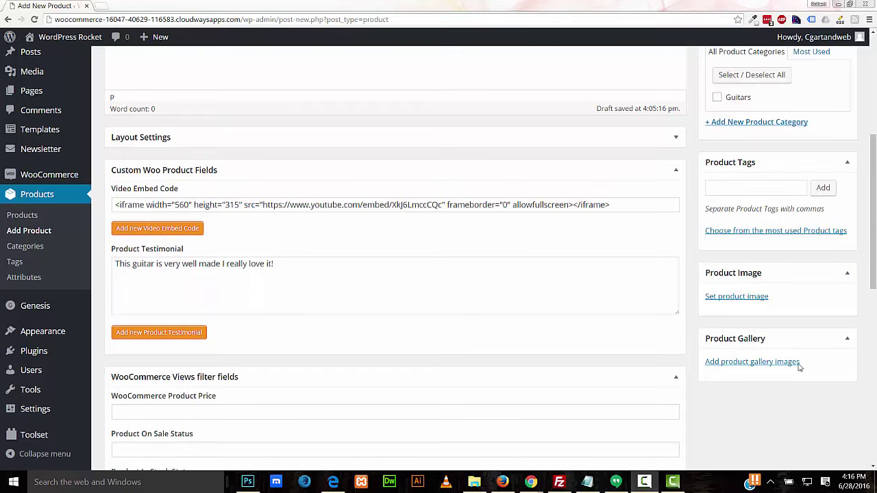
{"action": "left_click_drag", "start_coordinate": [875, 216], "coordinate": [875, 341]}
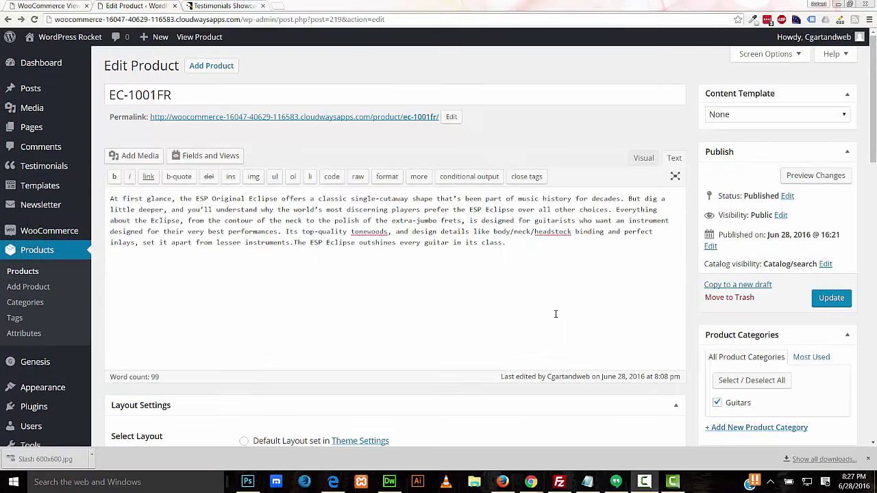
Step: Review the product description and testimonial shortcode, and check the Testimonials Showcase plugin page
{"action": "left_click_drag", "start_coordinate": [510, 244], "coordinate": [105, 201]}
{"action": "left_click", "coordinate": [216, 243]}
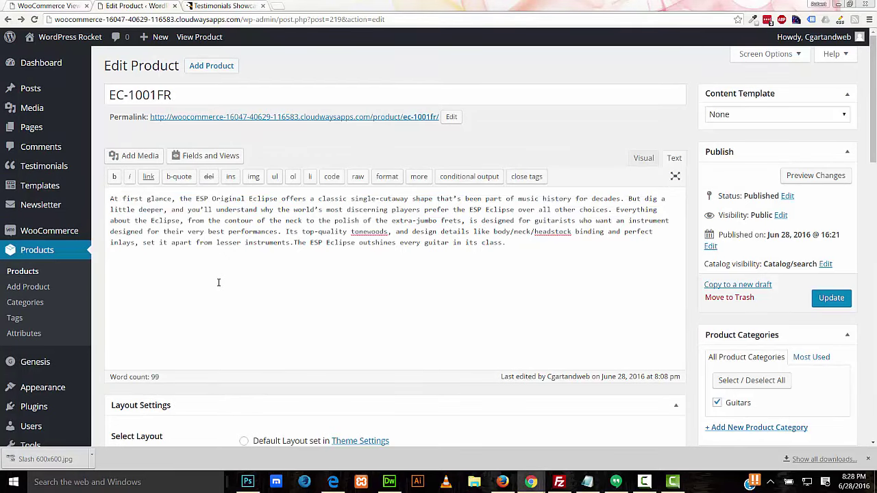
{"action": "scroll", "coordinate": [224, 282], "scroll_direction": "down", "scroll_amount": 5}
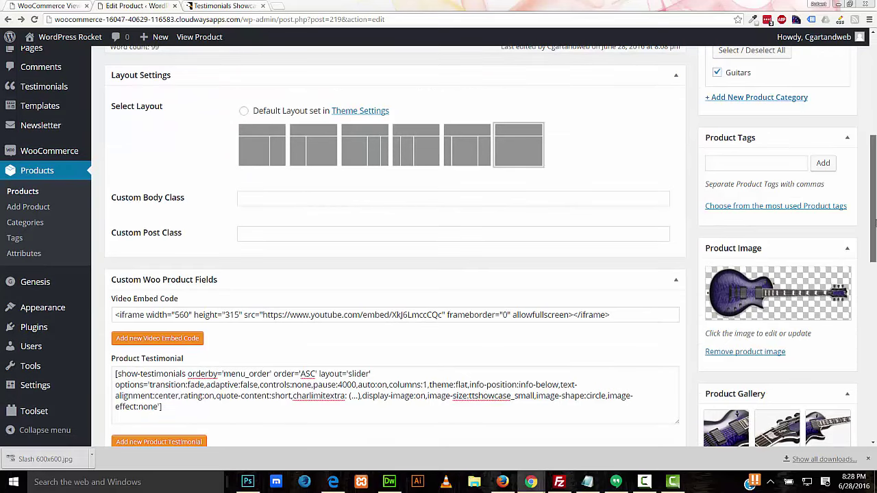
{"action": "scroll", "coordinate": [712, 264], "scroll_direction": "down", "scroll_amount": 2}
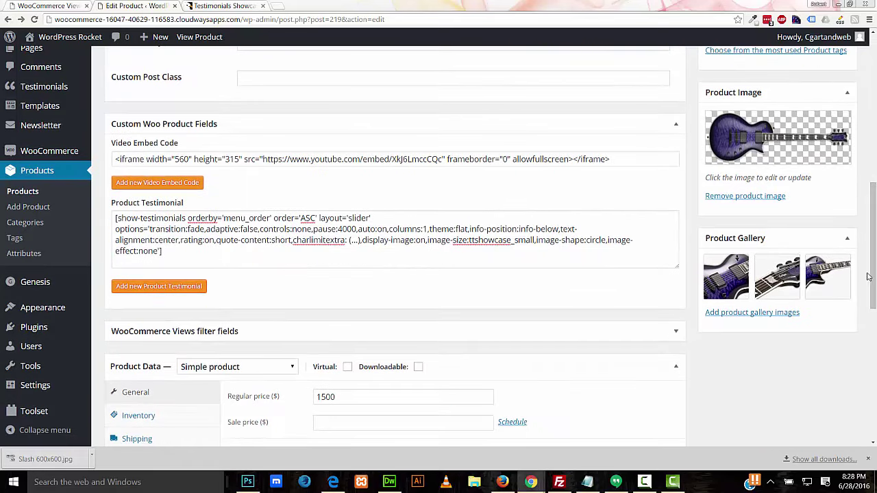
{"action": "scroll", "coordinate": [870, 274], "scroll_direction": "up", "scroll_amount": 1}
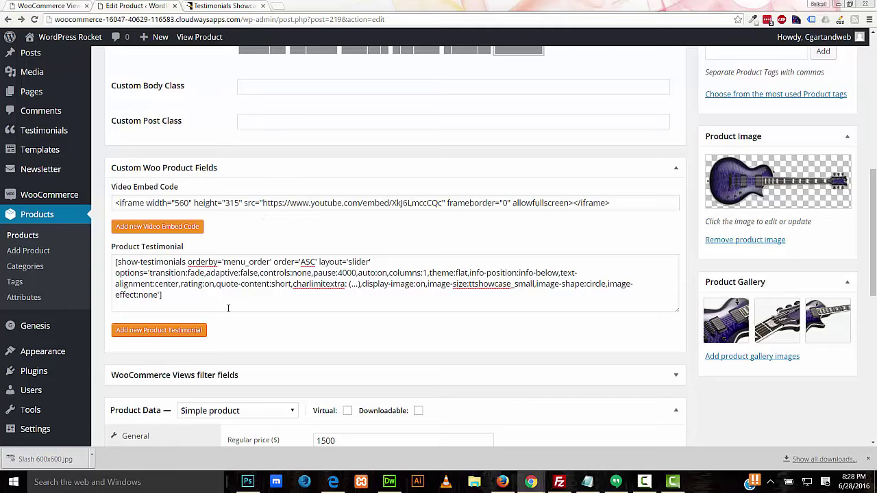
{"action": "left_click_drag", "start_coordinate": [185, 304], "coordinate": [108, 260]}
{"action": "left_click", "coordinate": [185, 292]}
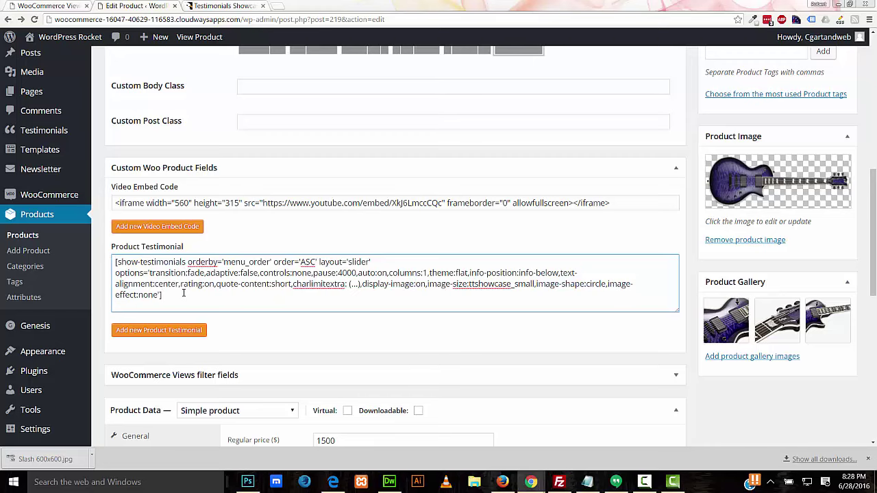
{"action": "mouse_move", "coordinate": [45, 136]}
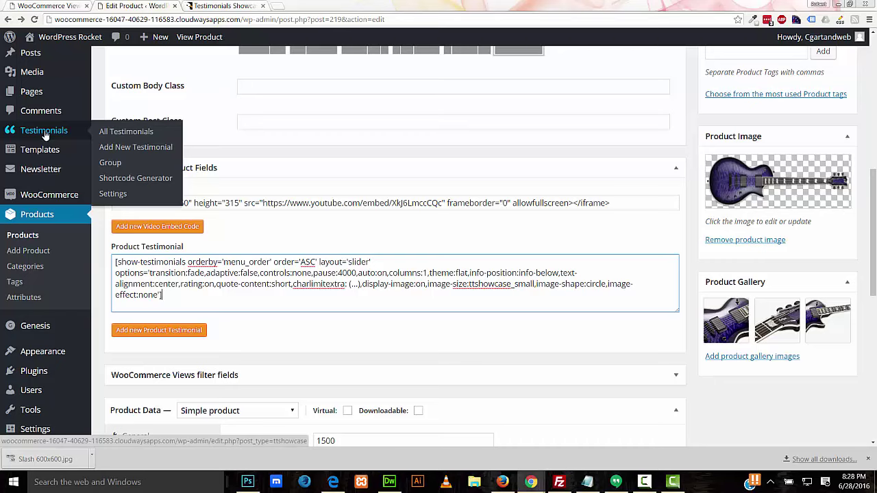
{"action": "left_click", "coordinate": [212, 7]}
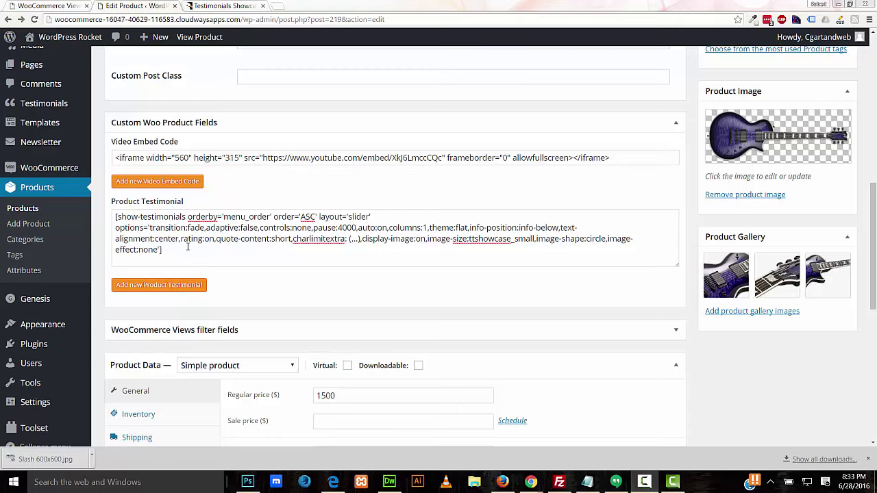
Step: Check the product's Shipping details: weight and dimensions
{"action": "mouse_move", "coordinate": [35, 427]}
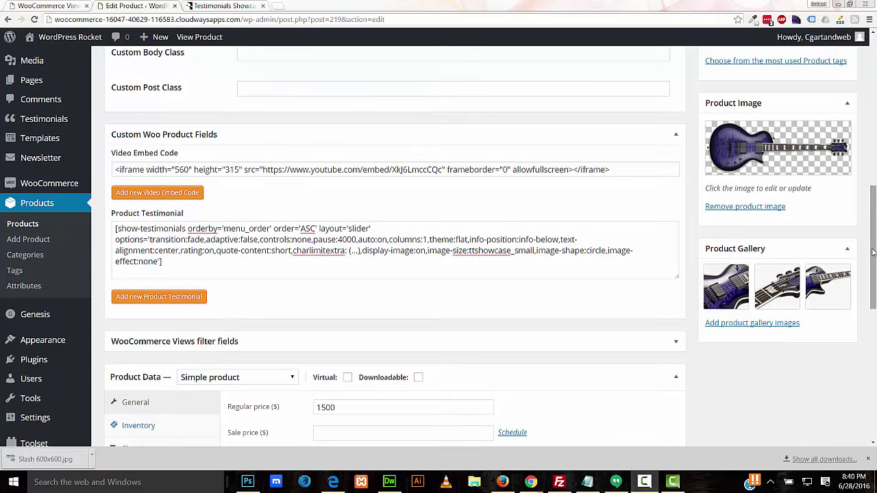
{"action": "scroll", "coordinate": [873, 254], "scroll_direction": "down", "scroll_amount": 4}
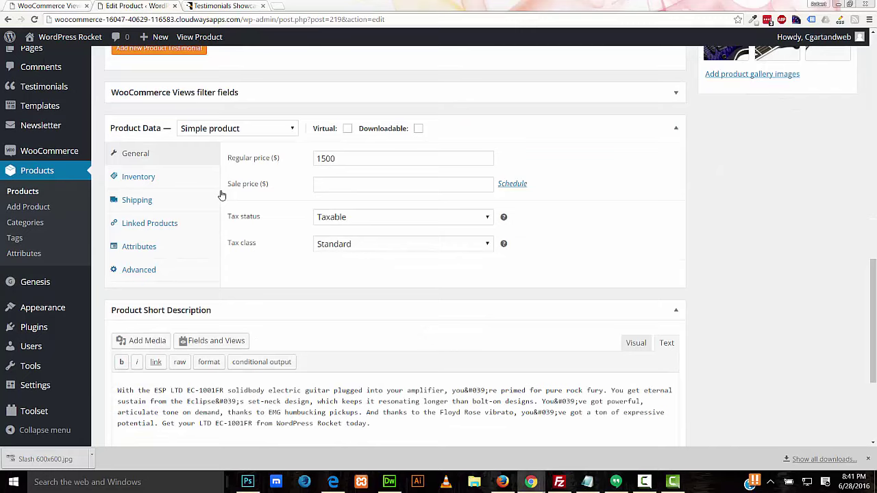
{"action": "left_click", "coordinate": [171, 199]}
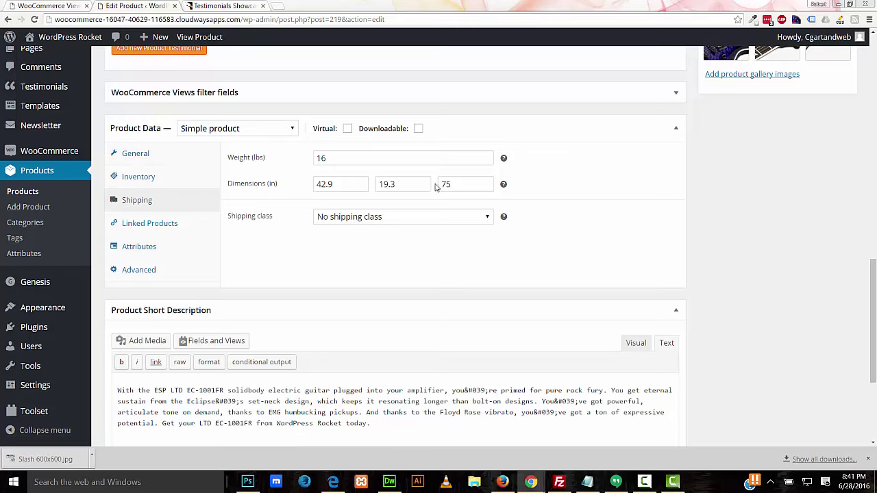
{"action": "scroll", "coordinate": [434, 187], "scroll_direction": "down", "scroll_amount": 2}
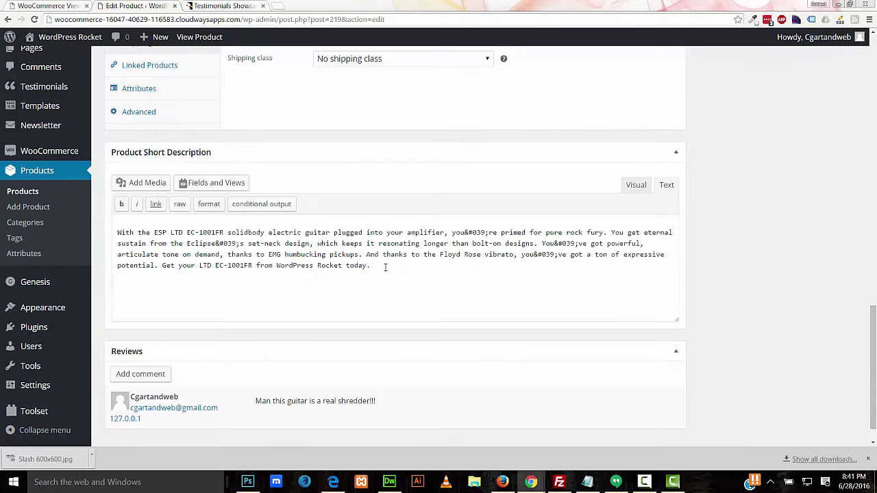
{"action": "scroll", "coordinate": [385, 267], "scroll_direction": "up", "scroll_amount": 15}
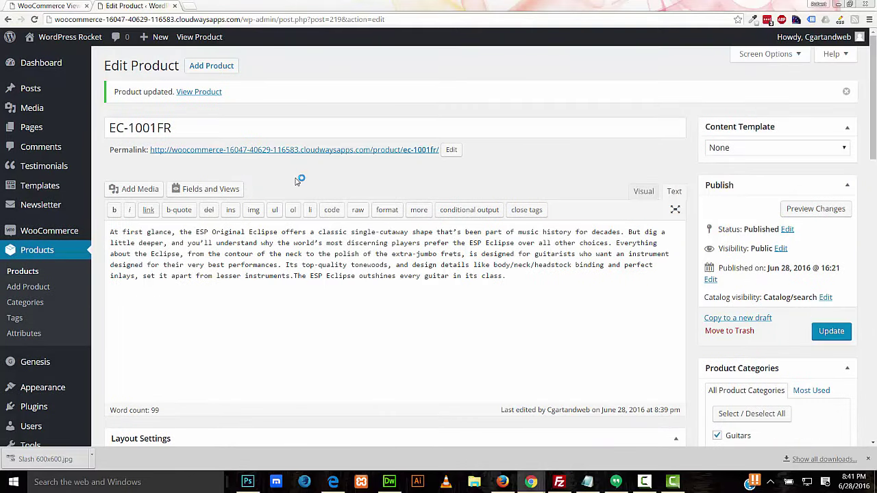
Step: Open the live EC-1001FR product page in a new browser tab
{"action": "right_click", "coordinate": [199, 94]}
{"action": "left_click", "coordinate": [244, 102]}
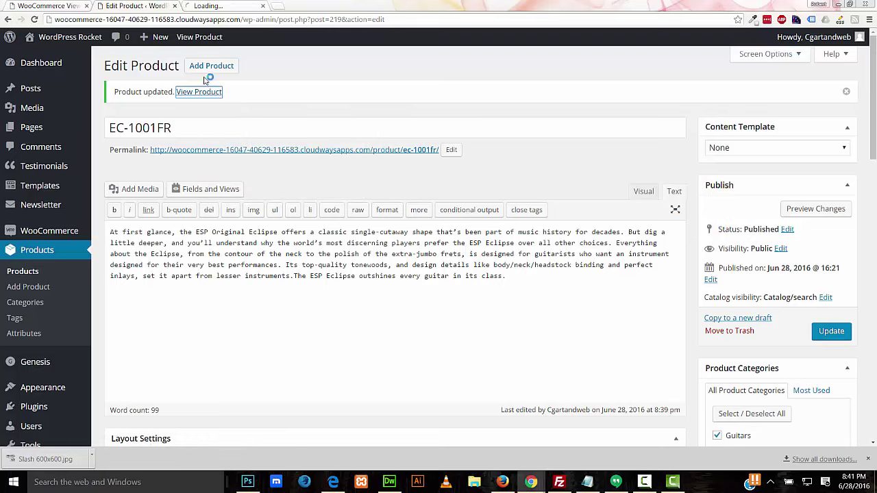
{"action": "left_click", "coordinate": [216, 6]}
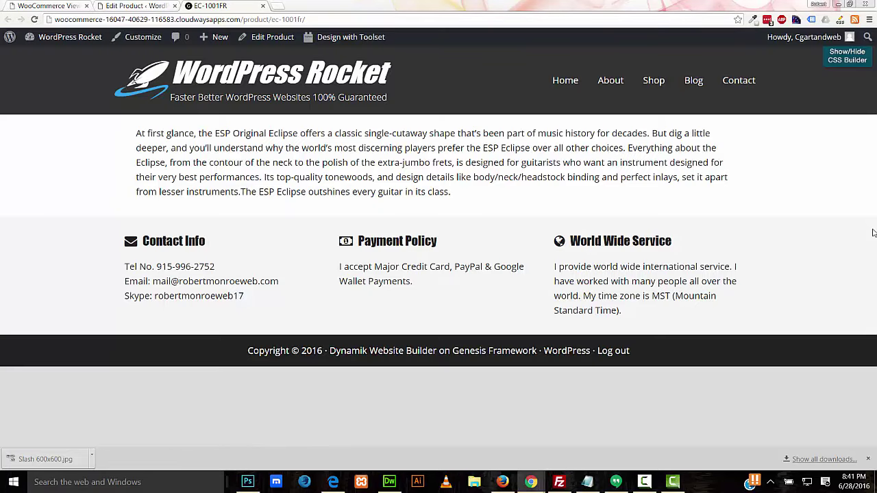
{"action": "left_click", "coordinate": [141, 5]}
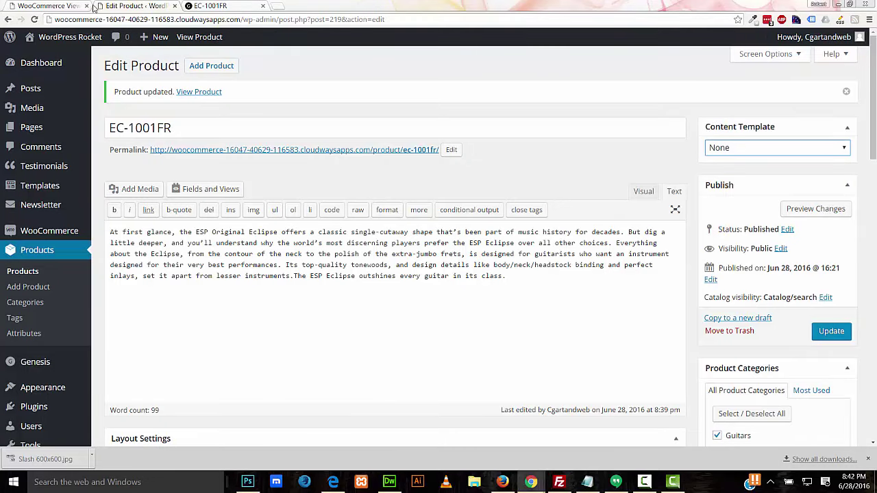
Step: Choose WooCommerce's default single-product template in WooCommerce Views, then view the live EC-1001FR page
{"action": "left_click", "coordinate": [60, 7]}
{"action": "scroll", "coordinate": [875, 212], "scroll_direction": "down", "scroll_amount": 1}
{"action": "scroll", "coordinate": [875, 213], "scroll_direction": "down", "scroll_amount": 1}
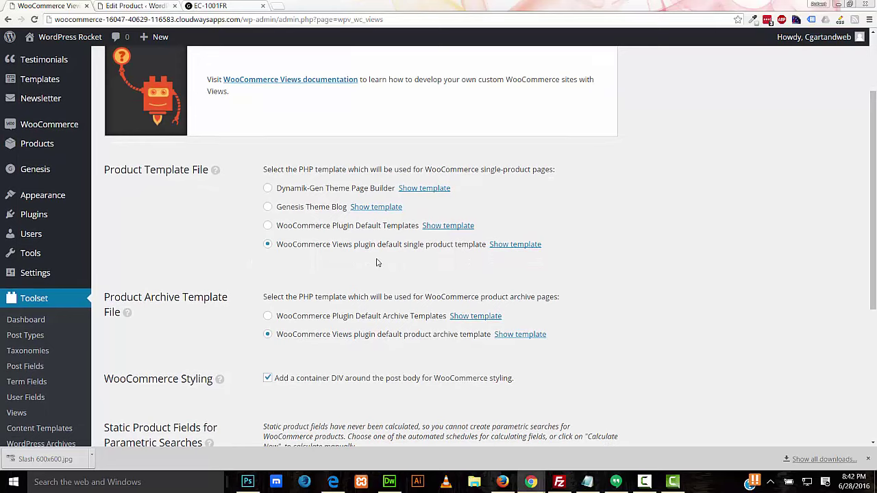
{"action": "left_click", "coordinate": [267, 227]}
{"action": "scroll", "coordinate": [226, 254], "scroll_direction": "down", "scroll_amount": 4}
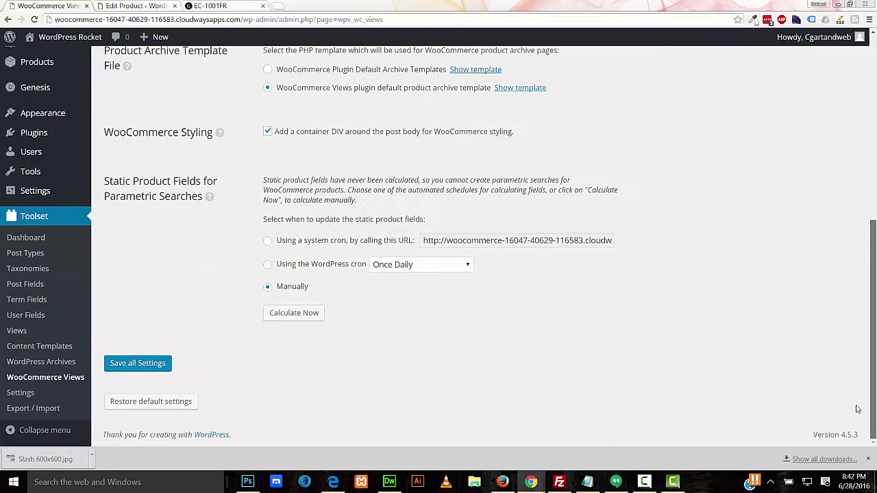
{"action": "key", "text": "ctrl+shift+Tab"}
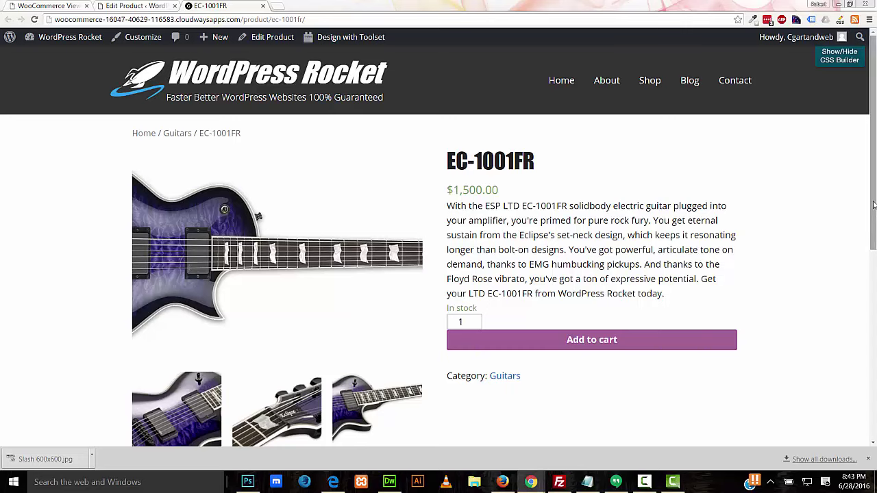
{"action": "mouse_move", "coordinate": [874, 226]}
{"action": "left_mouse_down"}
{"action": "mouse_move", "coordinate": [875, 380]}
{"action": "mouse_move", "coordinate": [875, 225]}
{"action": "left_mouse_up"}
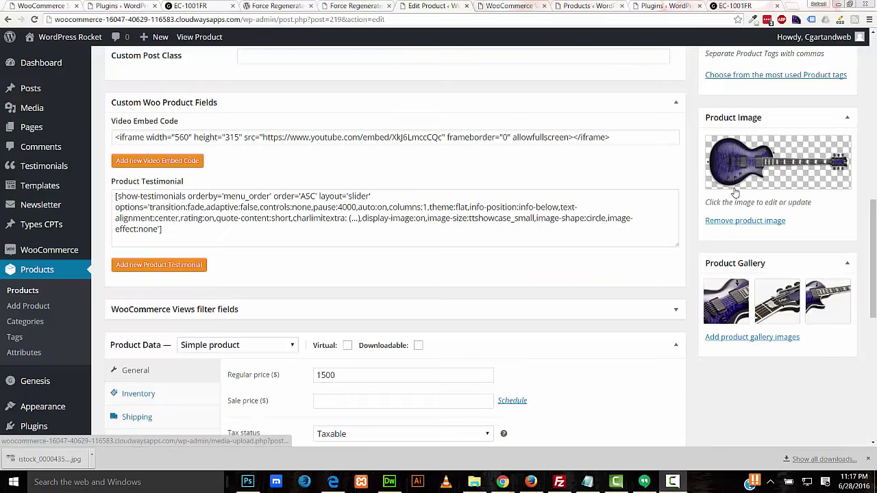
Step: Review the WooCommerce product image sizes and the xlarge (2).png guitar image in Photoshop
{"action": "mouse_move", "coordinate": [719, 300]}
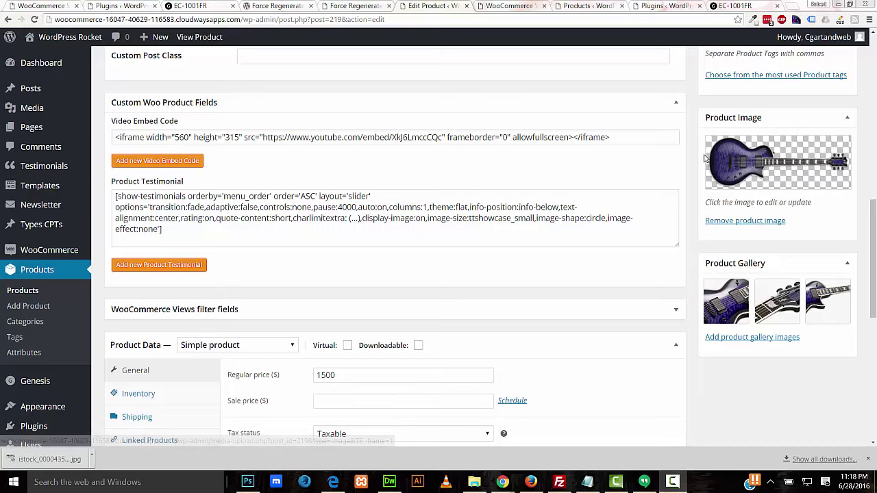
{"action": "left_click", "coordinate": [34, 6]}
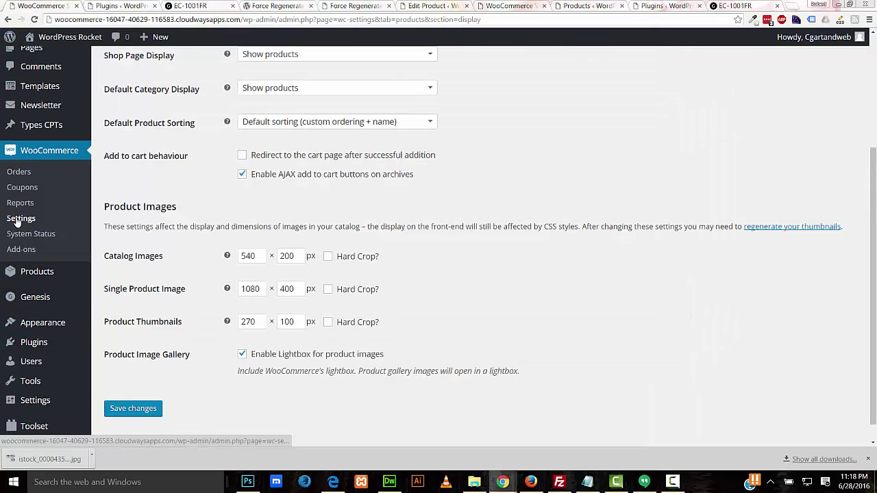
{"action": "scroll", "coordinate": [69, 228], "scroll_direction": "up", "scroll_amount": 3}
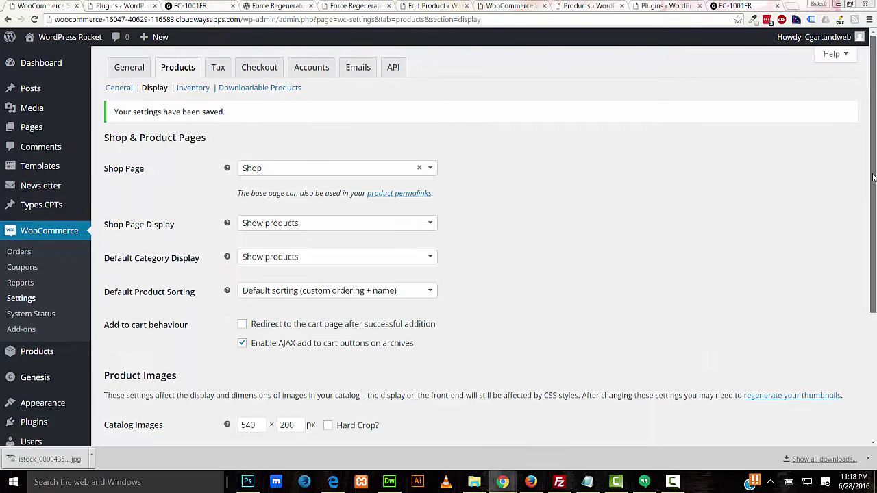
{"action": "left_click_drag", "start_coordinate": [874, 177], "coordinate": [875, 302]}
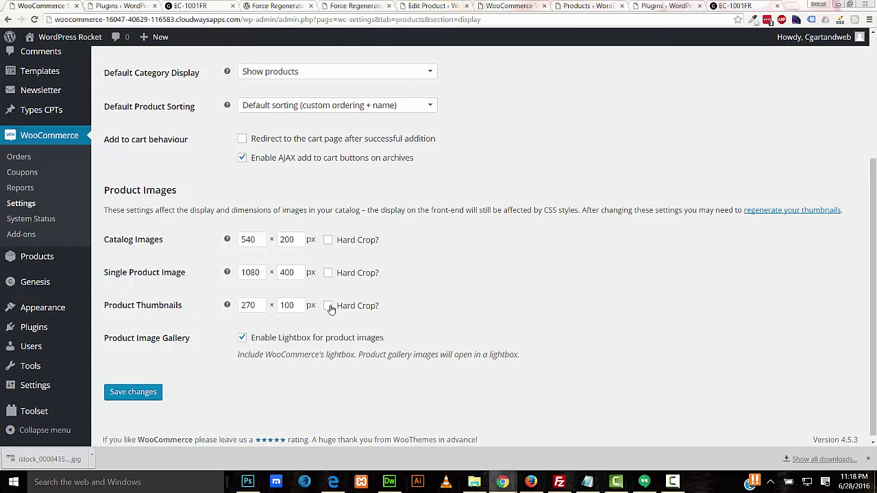
{"action": "key", "text": "alt+Tab"}
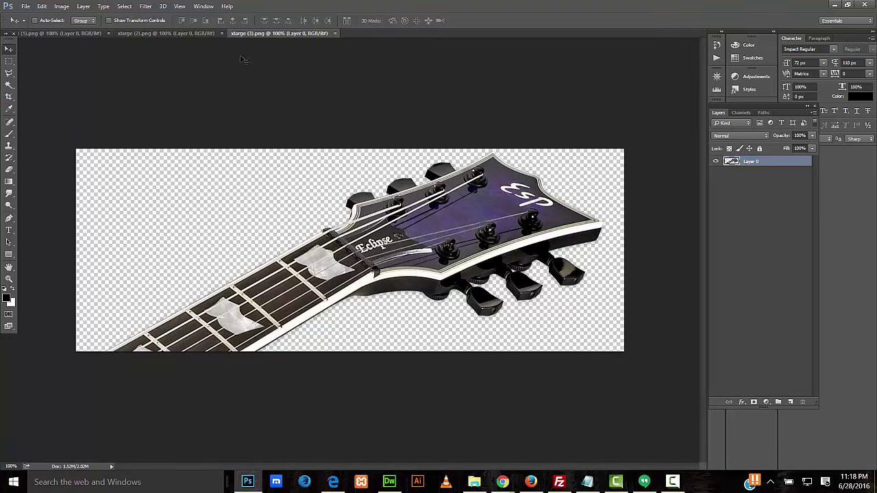
{"action": "left_click", "coordinate": [183, 34]}
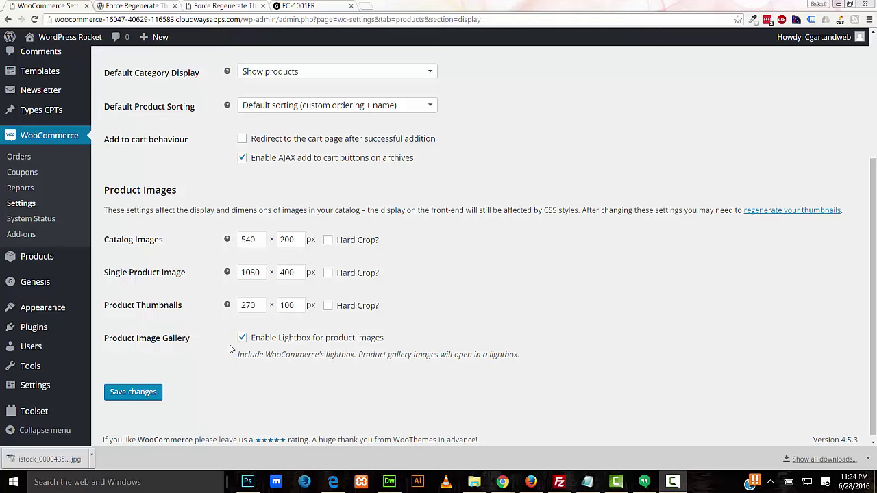
Step: Regenerate all thumbnails with Force Regenerate Thumbnails, then return to the EC-1001FR page
{"action": "mouse_move", "coordinate": [30, 366]}
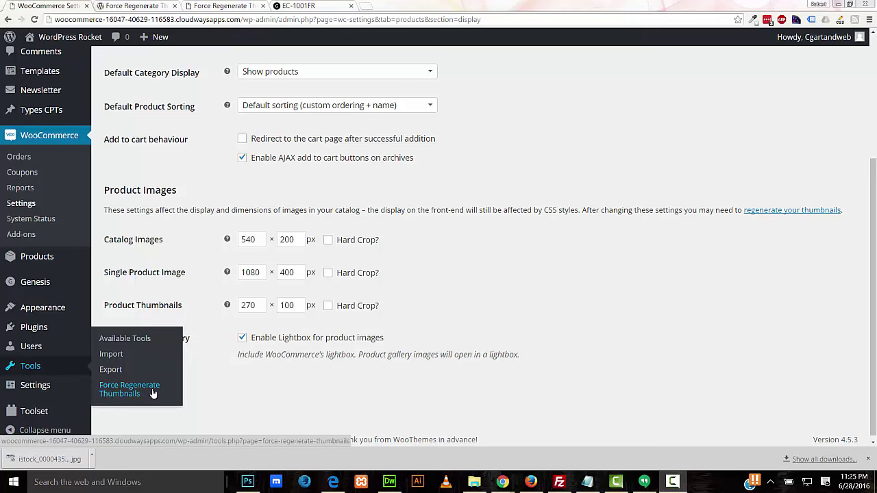
{"action": "key", "text": "ctrl+Tab"}
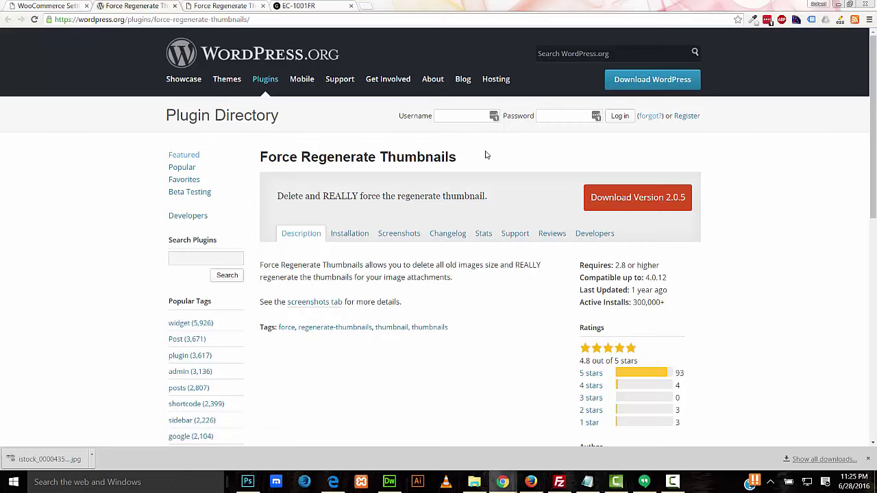
{"action": "left_click", "coordinate": [198, 9]}
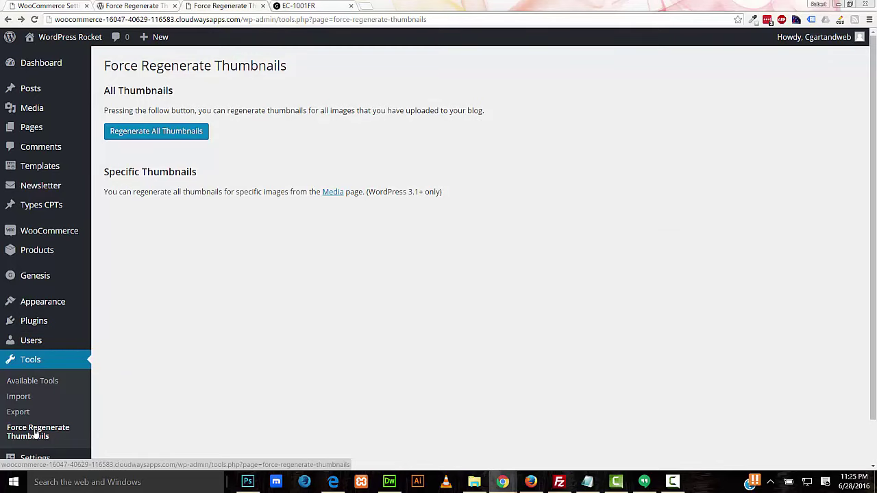
{"action": "left_click", "coordinate": [167, 135]}
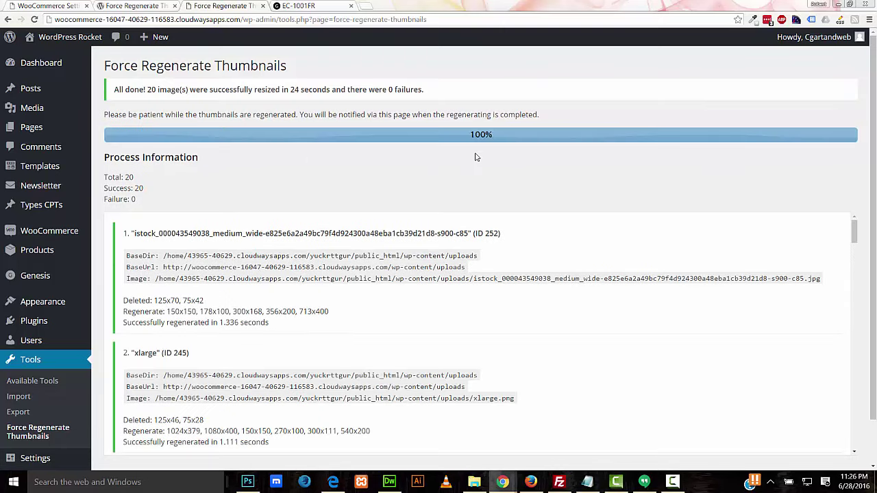
{"action": "key", "text": "ctrl+Tab"}
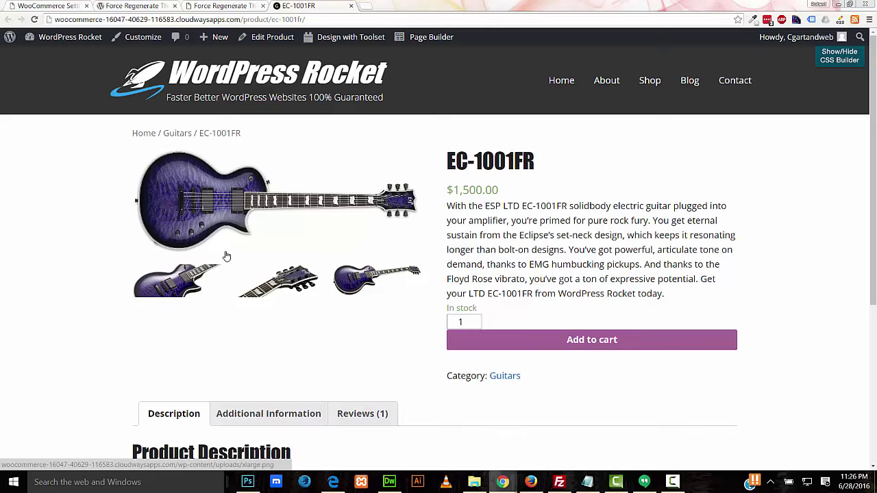
Step: Browse the EC-1001FR gallery images in the lightbox and select the .pp_gallery CSS rule
{"action": "left_click", "coordinate": [230, 210]}
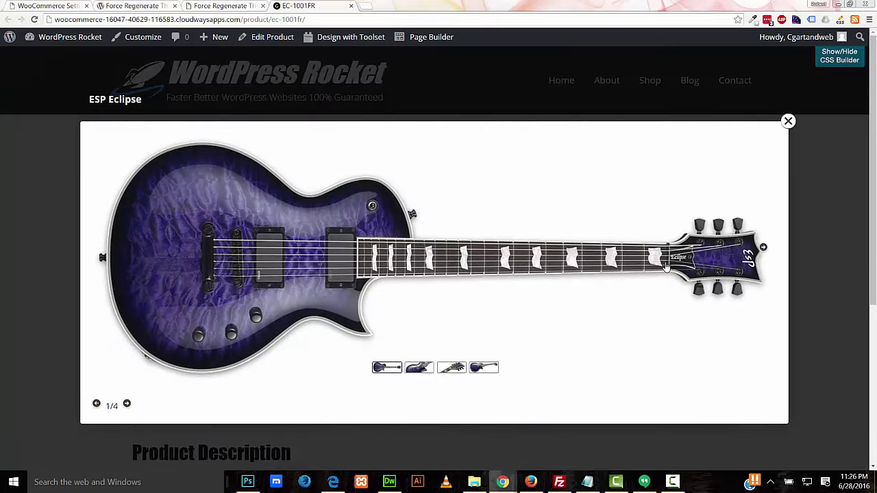
{"action": "left_click", "coordinate": [763, 248]}
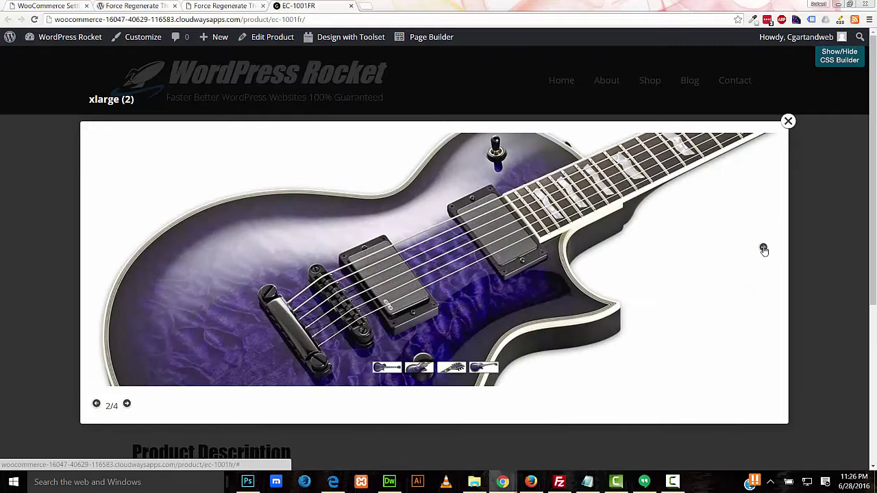
{"action": "left_click", "coordinate": [764, 248]}
{"action": "left_click", "coordinate": [764, 248]}
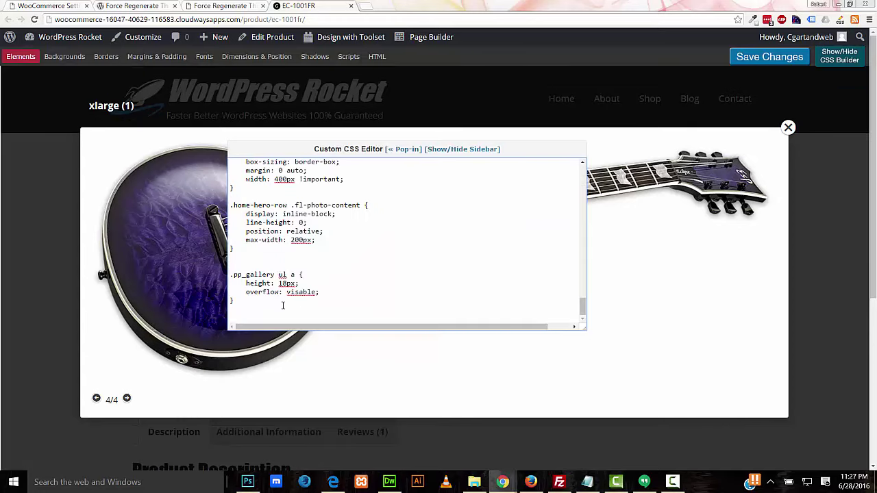
{"action": "left_click_drag", "start_coordinate": [270, 305], "coordinate": [231, 274]}
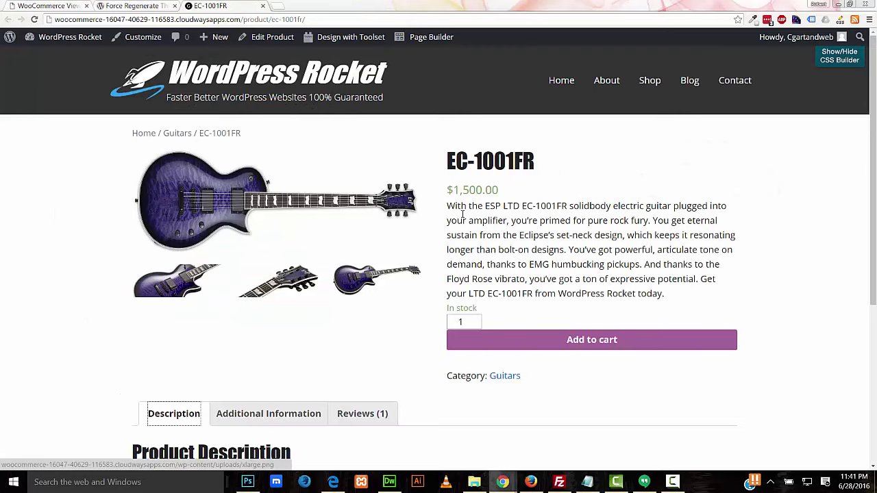
{"action": "left_click_drag", "start_coordinate": [869, 178], "coordinate": [866, 332]}
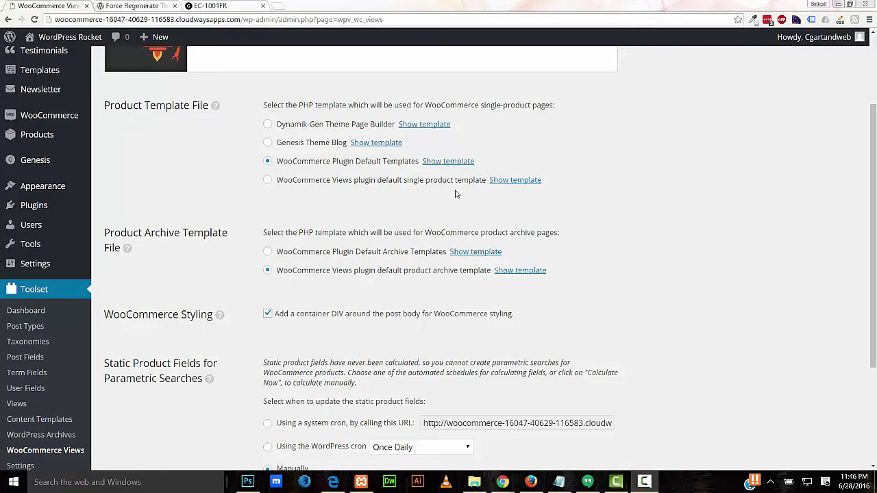
Step: Choose the WooCommerce Views plugin default single product template and save all settings
{"action": "left_click", "coordinate": [268, 180]}
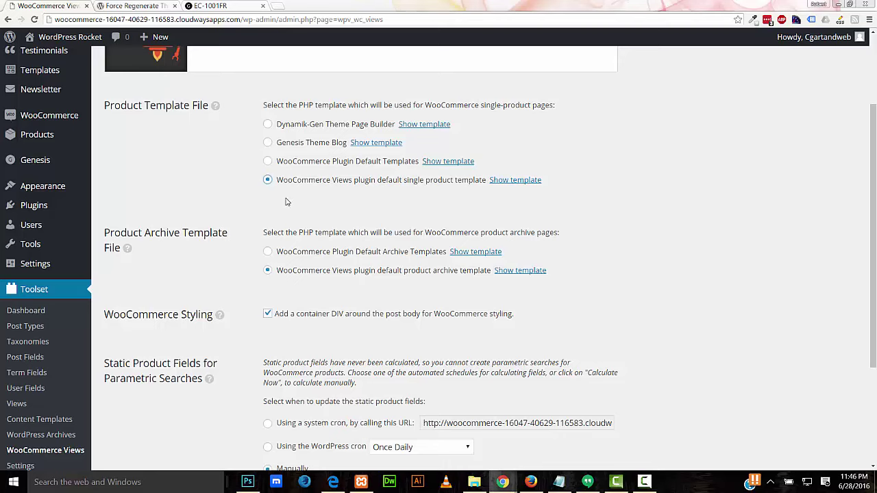
{"action": "scroll", "coordinate": [287, 202], "scroll_direction": "down", "scroll_amount": 3}
{"action": "left_click", "coordinate": [157, 388]}
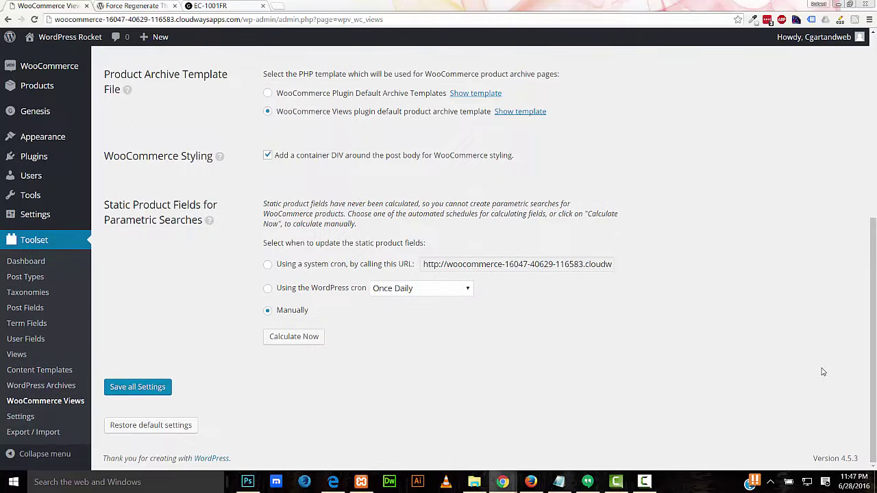
{"action": "left_click", "coordinate": [47, 376]}
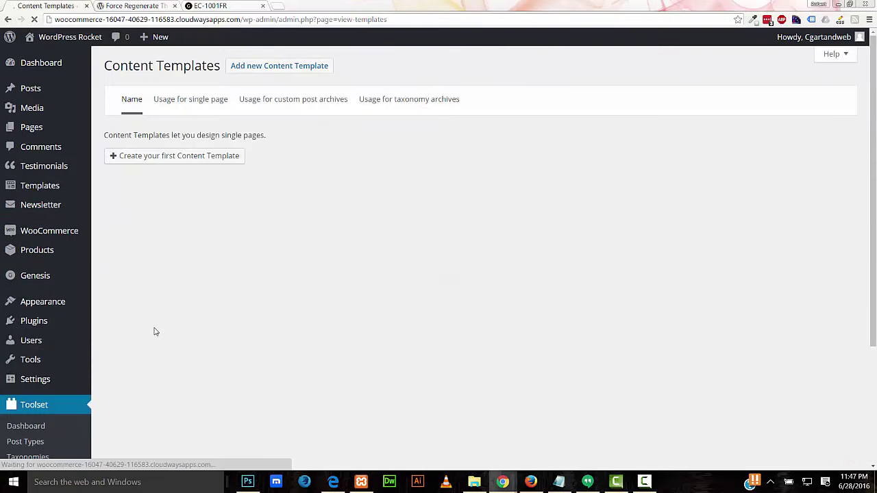
Step: Create the 'Beaver Commerce Product' content template for Products and launch it in Beaver Builder
{"action": "left_click", "coordinate": [215, 162]}
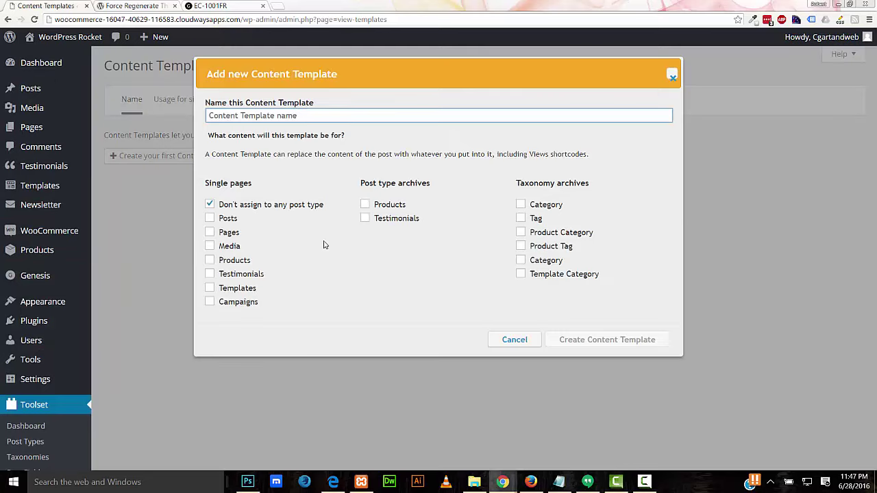
{"action": "type", "text": "Beav"}
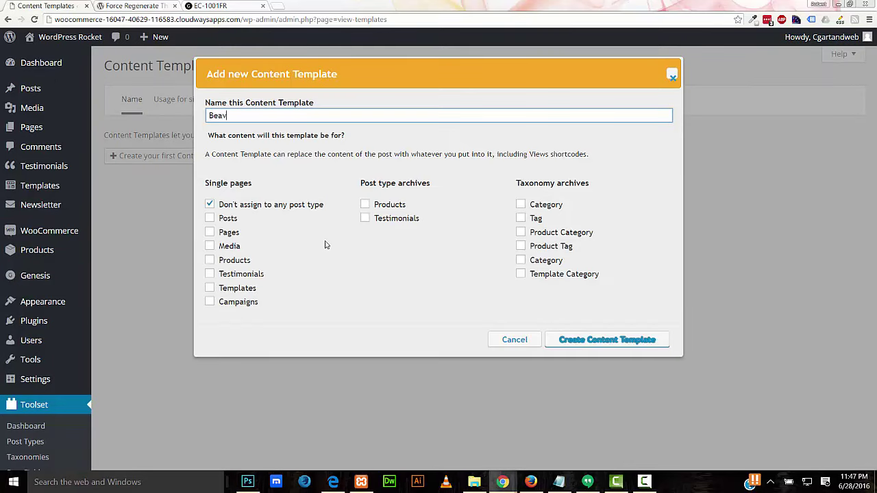
{"action": "type", "text": "er Commerce Product"}
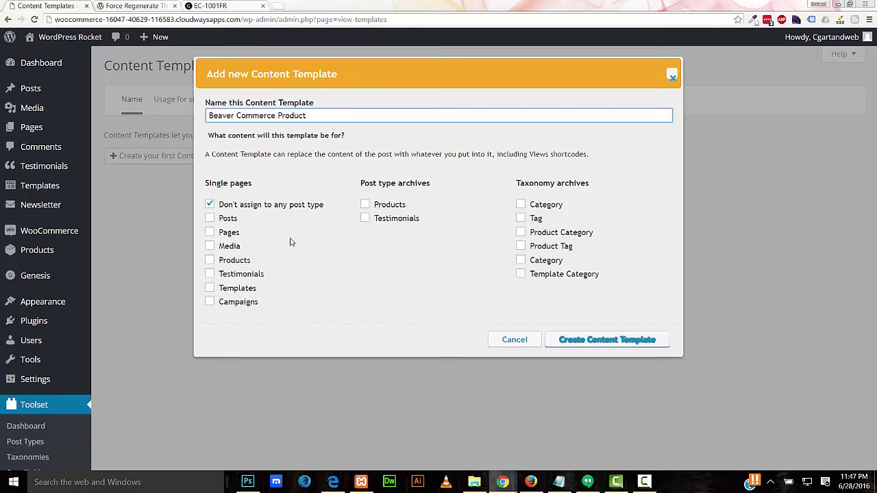
{"action": "left_click", "coordinate": [218, 262]}
{"action": "left_click", "coordinate": [580, 355]}
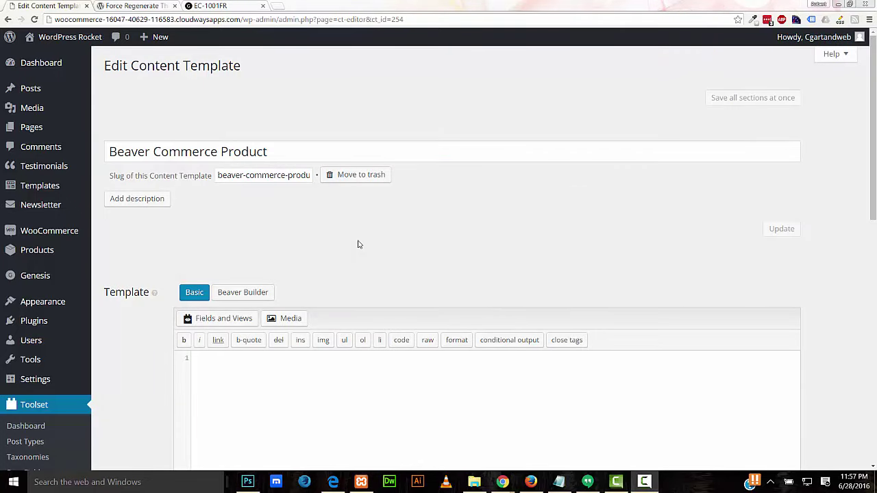
{"action": "left_click", "coordinate": [252, 293]}
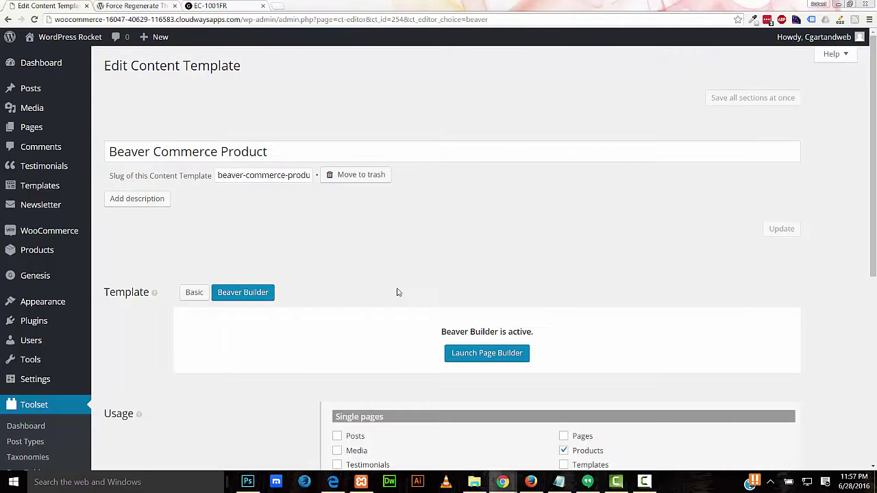
{"action": "left_click", "coordinate": [491, 357]}
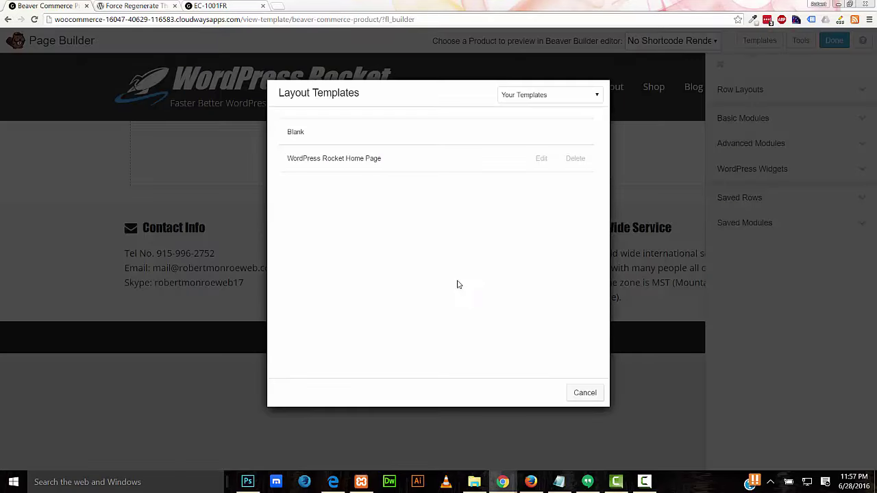
Step: Skip layout templates, preview with product EC-1001FR, and drop a Heading module onto the page
{"action": "left_click", "coordinate": [584, 394]}
{"action": "left_click", "coordinate": [670, 44]}
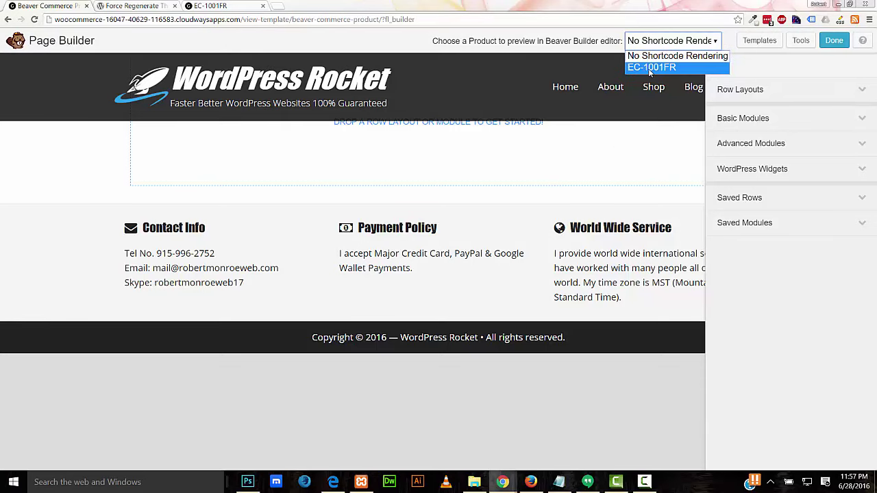
{"action": "left_click", "coordinate": [660, 69]}
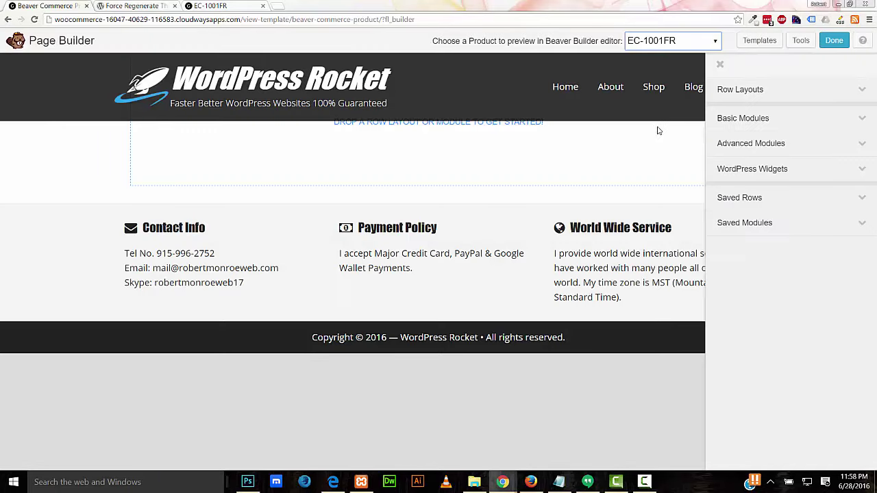
{"action": "left_click", "coordinate": [749, 119]}
{"action": "left_click_drag", "start_coordinate": [732, 219], "coordinate": [489, 183]}
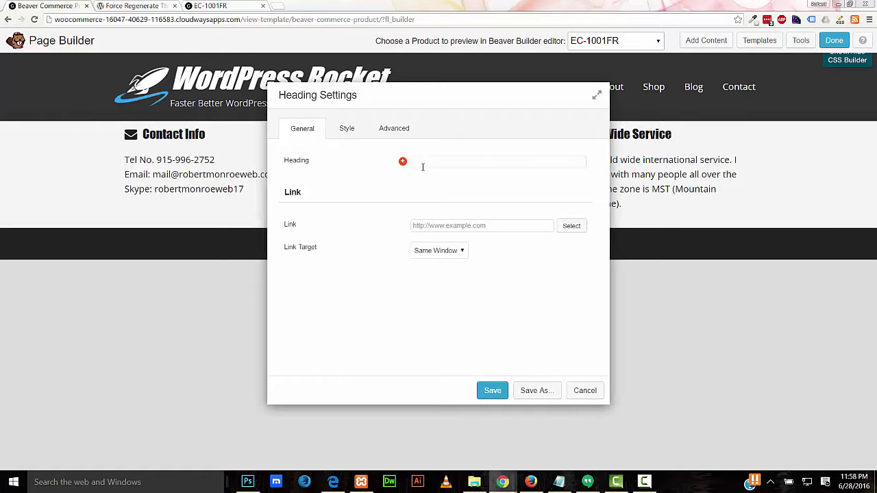
Step: Insert the Post title shortcode as the heading text
{"action": "left_click", "coordinate": [426, 162]}
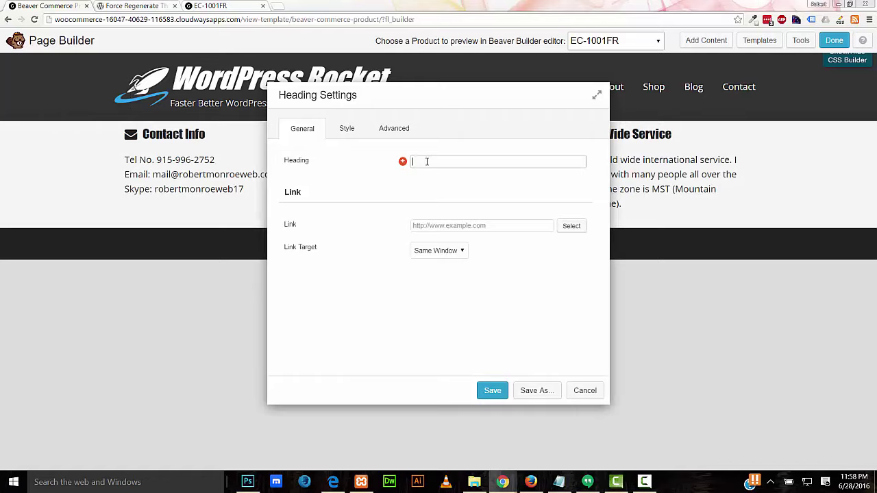
{"action": "left_click", "coordinate": [403, 163]}
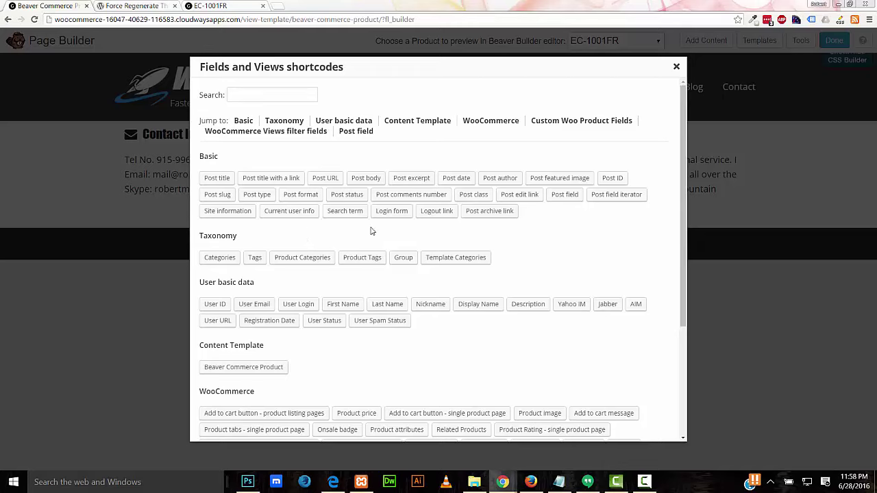
{"action": "left_click", "coordinate": [218, 179]}
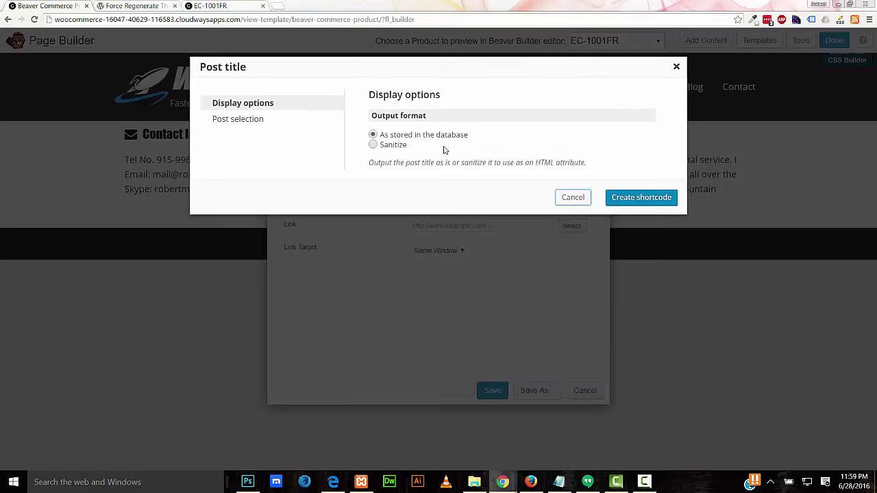
{"action": "left_click", "coordinate": [615, 198]}
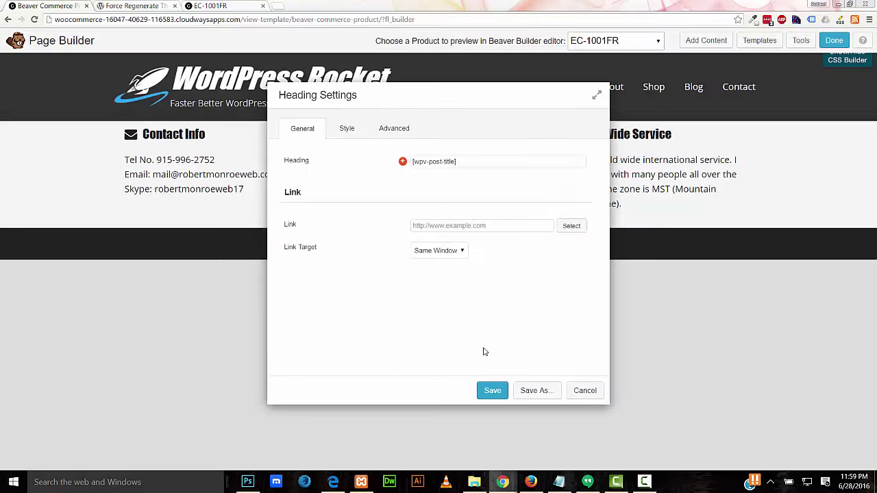
Step: Style the heading as an h1, centre-aligned, with a custom 48 px font size, and save
{"action": "left_click", "coordinate": [348, 129]}
{"action": "left_click", "coordinate": [420, 292]}
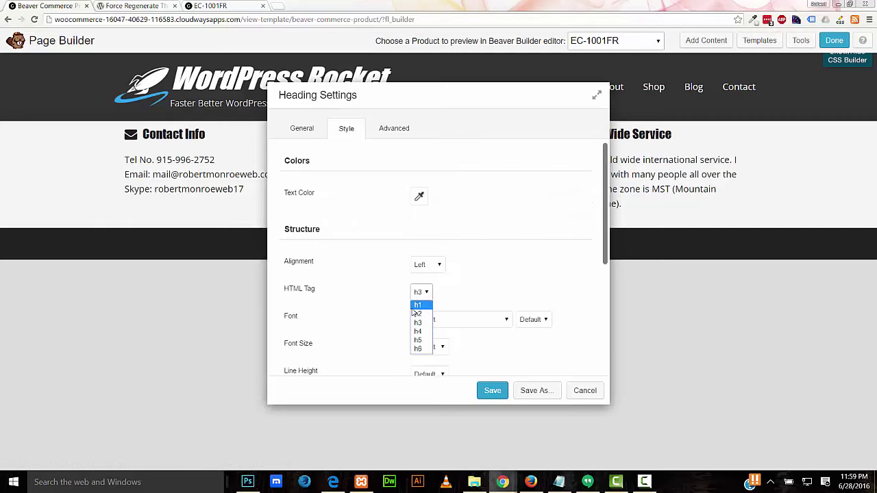
{"action": "left_click", "coordinate": [414, 313]}
{"action": "left_click", "coordinate": [423, 266]}
{"action": "left_click", "coordinate": [422, 287]}
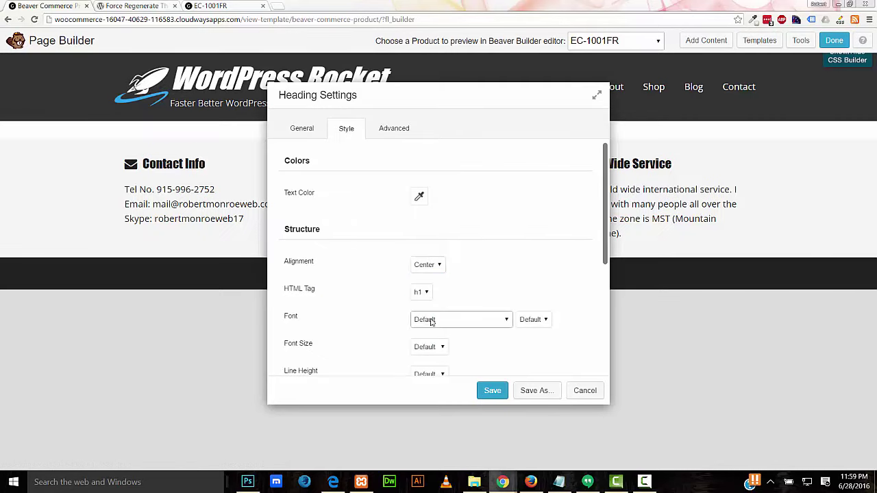
{"action": "left_click", "coordinate": [442, 346]}
{"action": "left_click", "coordinate": [425, 370]}
{"action": "scroll", "coordinate": [418, 287], "scroll_direction": "down", "scroll_amount": 2}
{"action": "left_click_drag", "start_coordinate": [421, 245], "coordinate": [409, 254]}
{"action": "type", "text": "48"}
{"action": "left_click", "coordinate": [492, 391]}
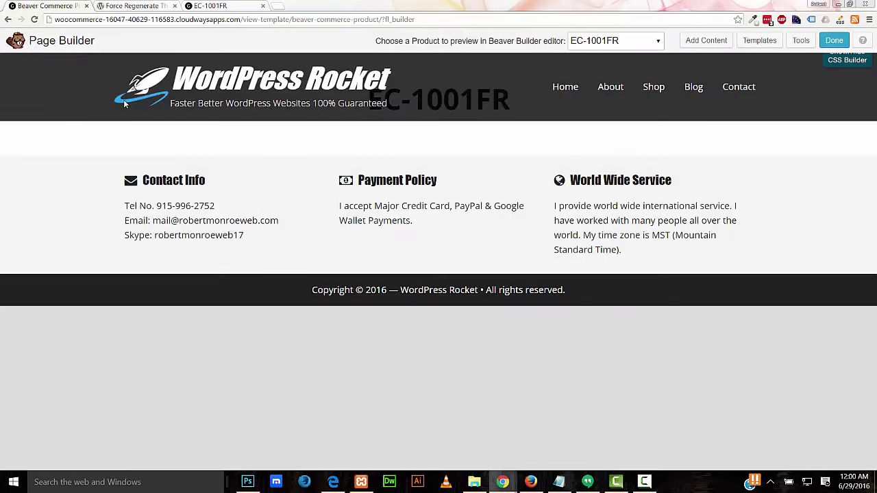
Step: Set the heading row's top margin to 140 px in its Advanced row settings
{"action": "mouse_move", "coordinate": [429, 128]}
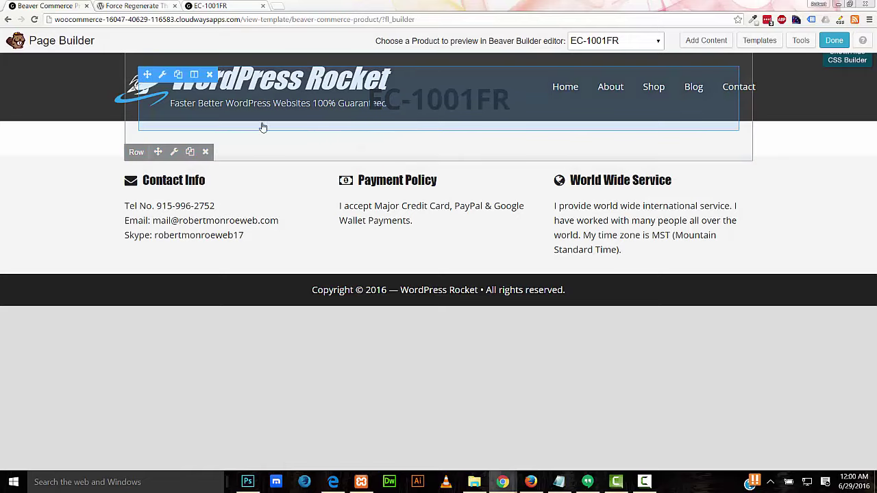
{"action": "left_click", "coordinate": [172, 159]}
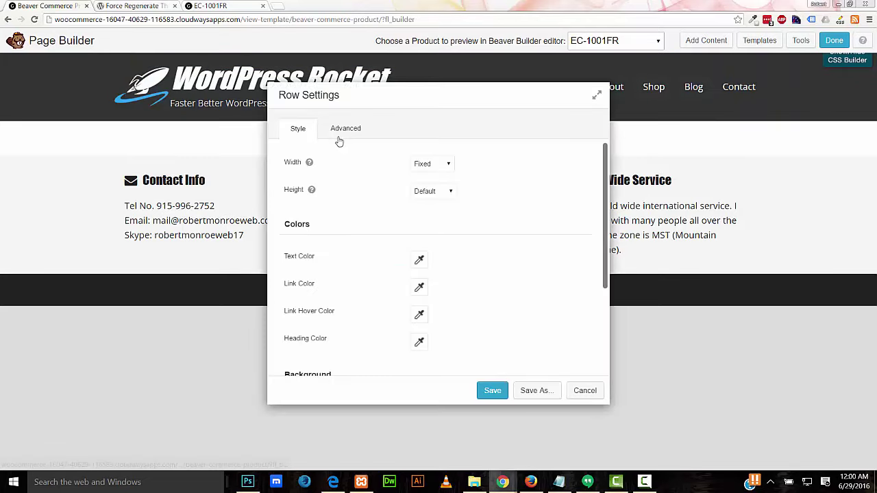
{"action": "left_click", "coordinate": [343, 130]}
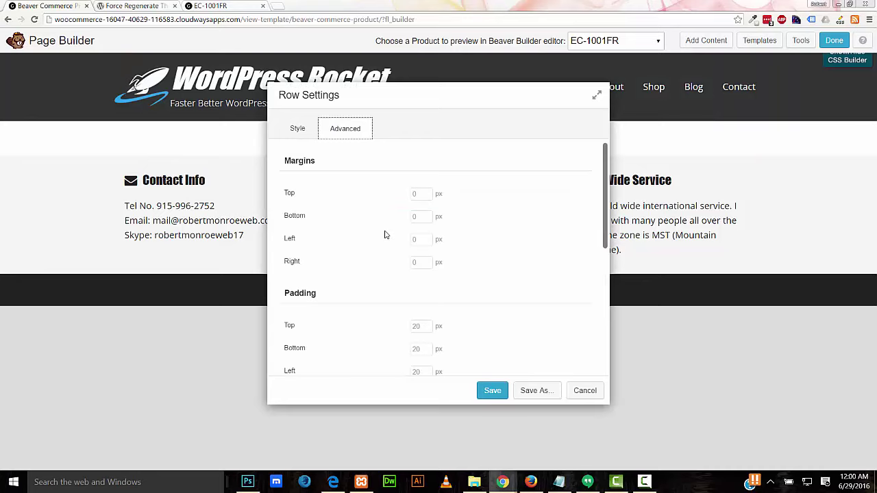
{"action": "left_click", "coordinate": [418, 194]}
{"action": "type", "text": "140"}
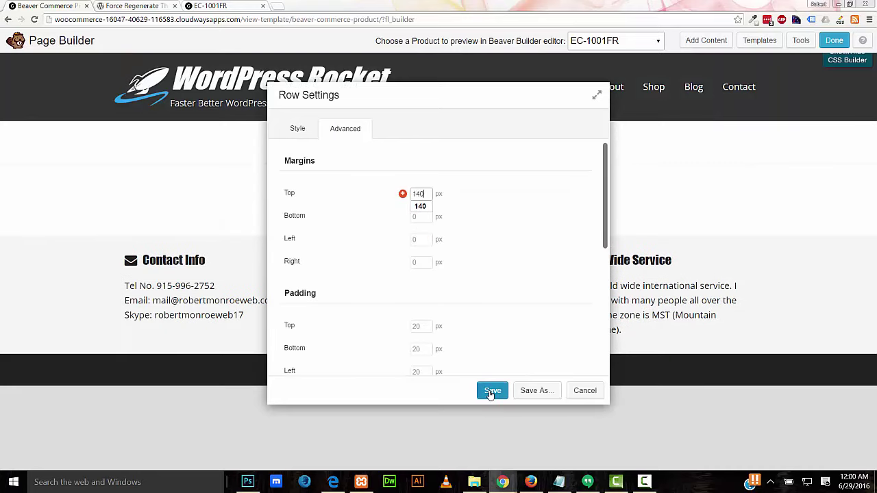
{"action": "left_click", "coordinate": [490, 393]}
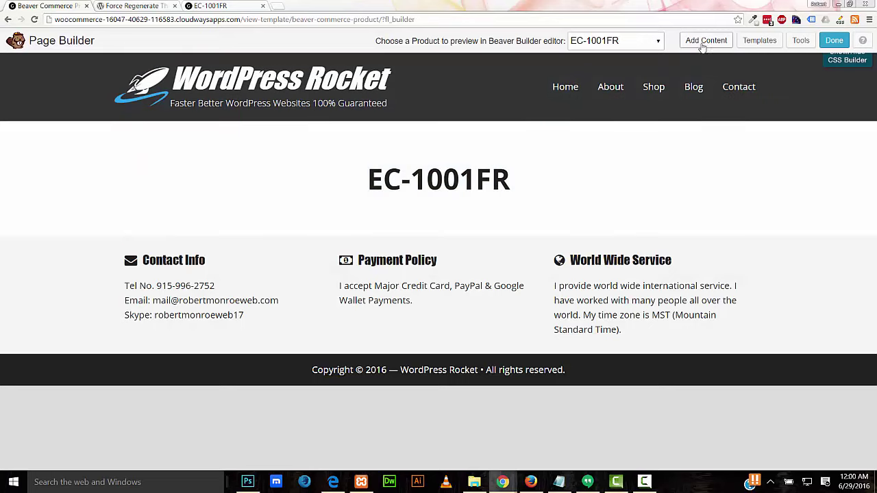
Step: Add a Text Editor module below the title and insert the Product image shortcode
{"action": "left_click", "coordinate": [706, 41]}
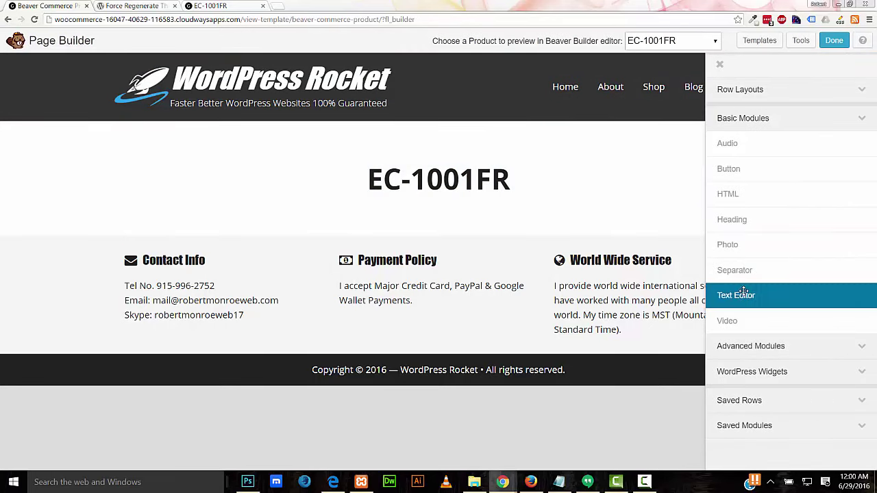
{"action": "left_click_drag", "start_coordinate": [741, 293], "coordinate": [443, 245]}
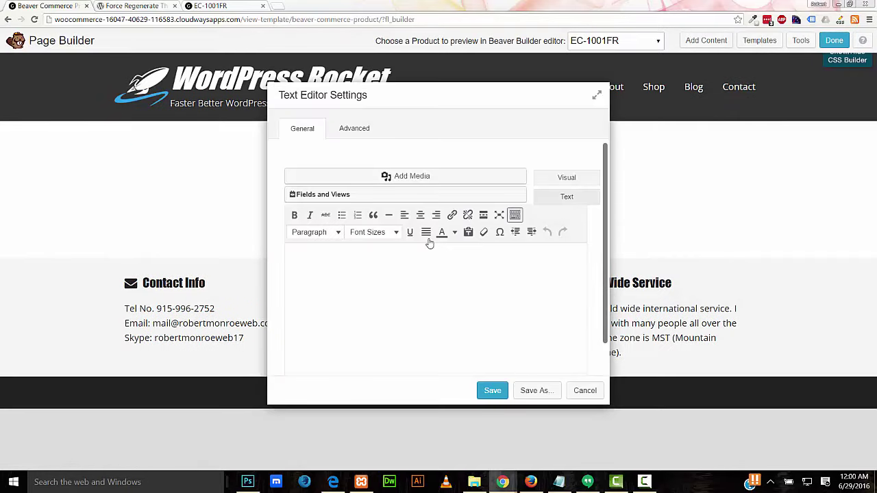
{"action": "left_click", "coordinate": [395, 196]}
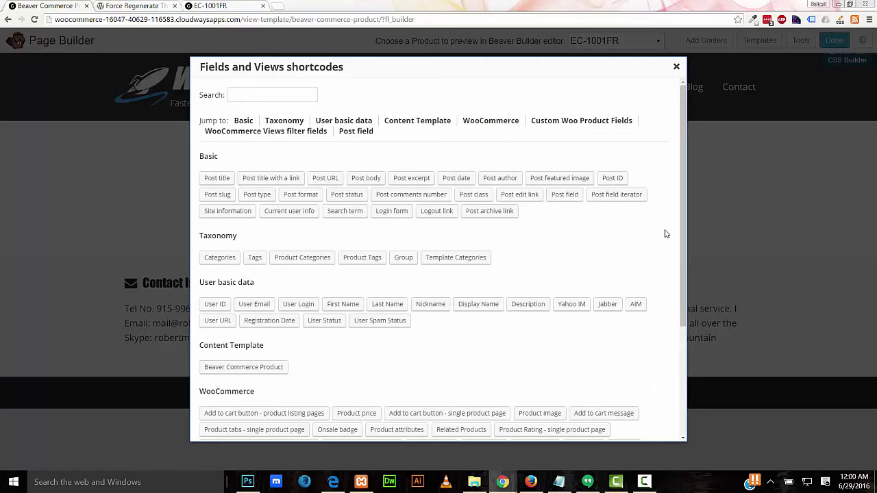
{"action": "left_click_drag", "start_coordinate": [679, 237], "coordinate": [678, 356]}
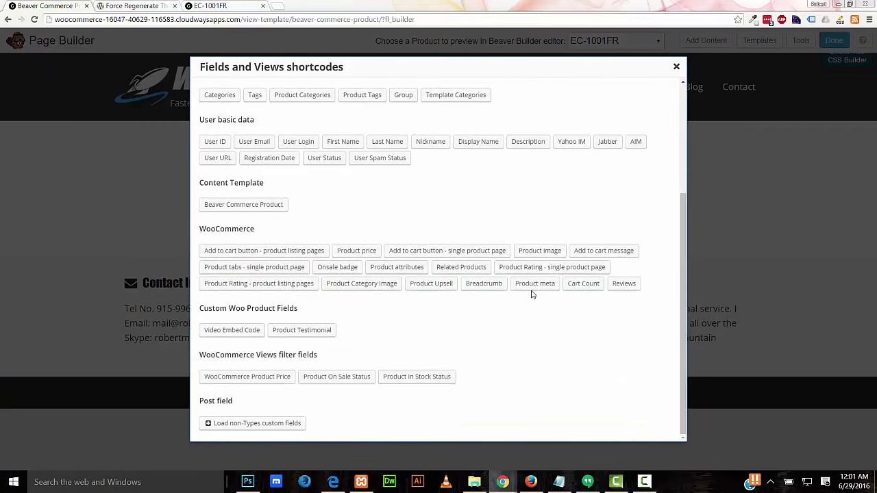
{"action": "left_click", "coordinate": [534, 252]}
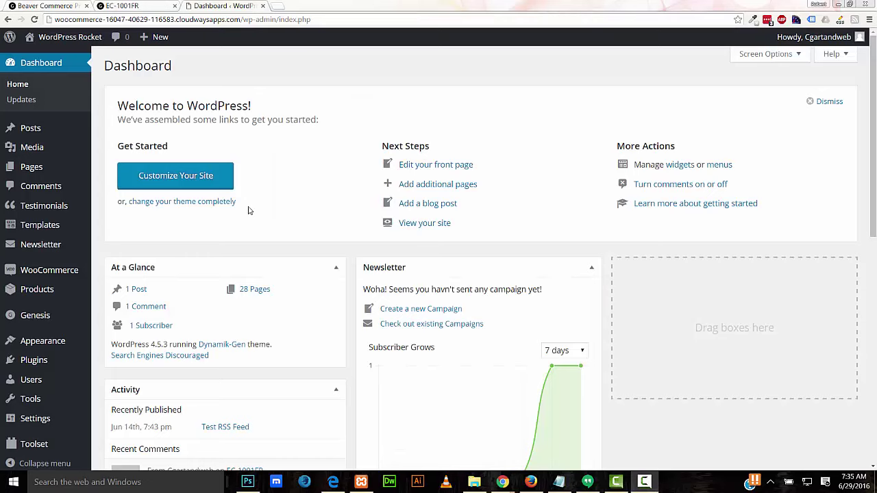
Step: Create a content template named Temp for Pages, not applied to existing Page items
{"action": "mouse_move", "coordinate": [27, 444]}
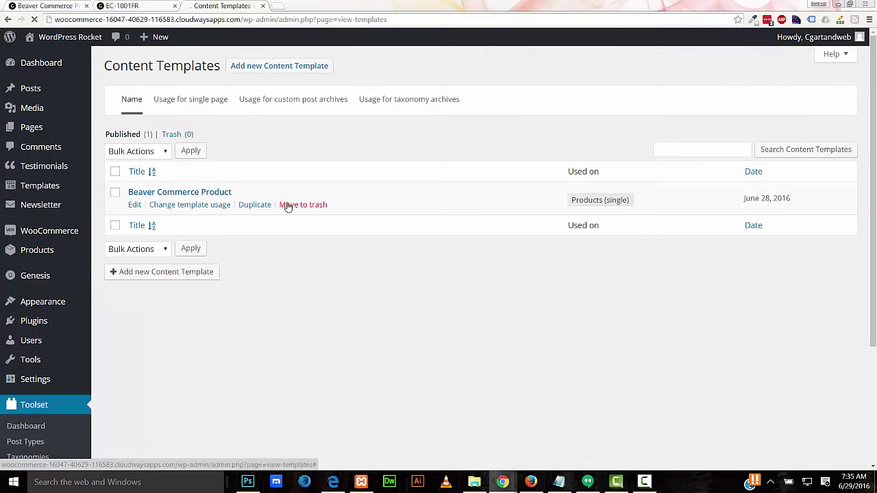
{"action": "left_click", "coordinate": [264, 67]}
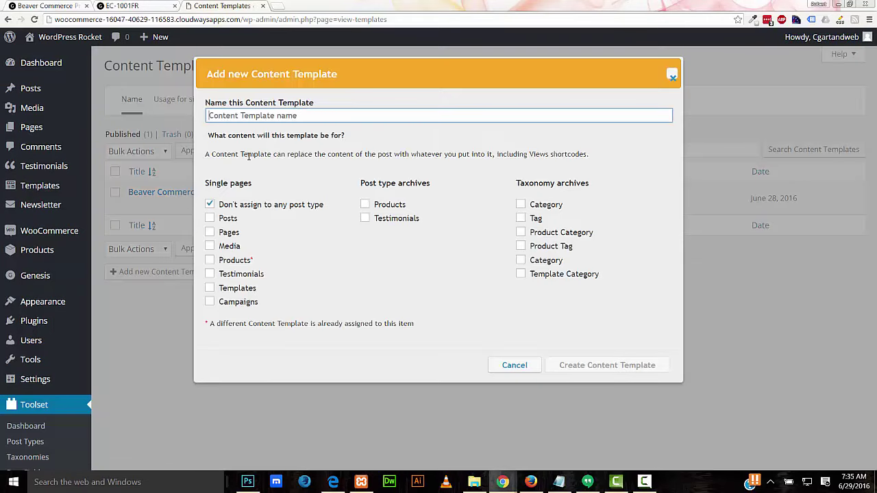
{"action": "type", "text": "Temp"}
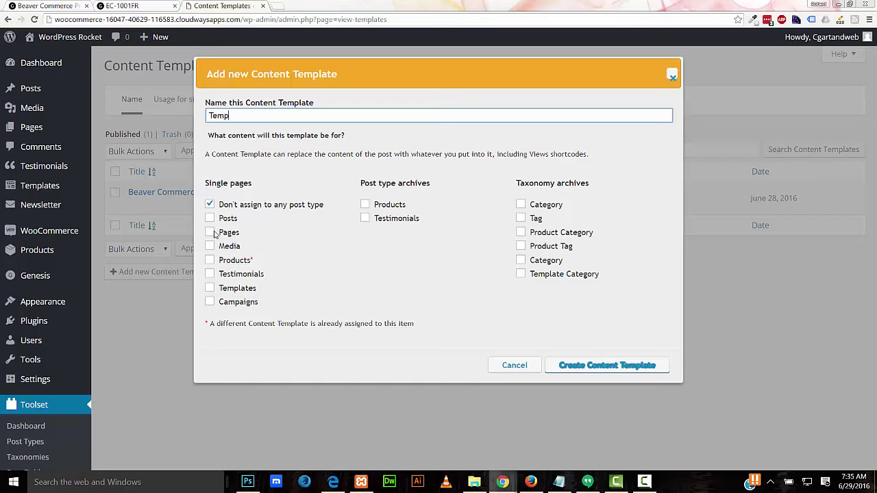
{"action": "left_click", "coordinate": [210, 232]}
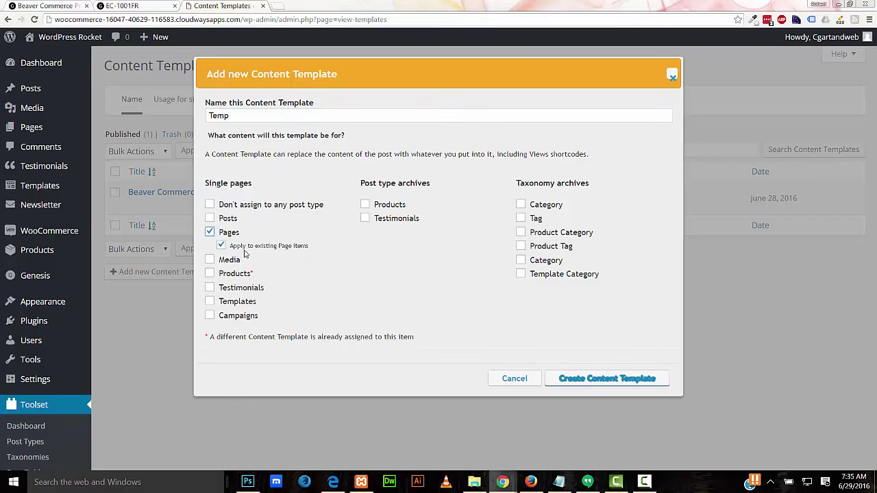
{"action": "left_click", "coordinate": [221, 245]}
{"action": "left_click", "coordinate": [579, 378]}
{"action": "scroll", "coordinate": [407, 243], "scroll_direction": "down", "scroll_amount": 2}
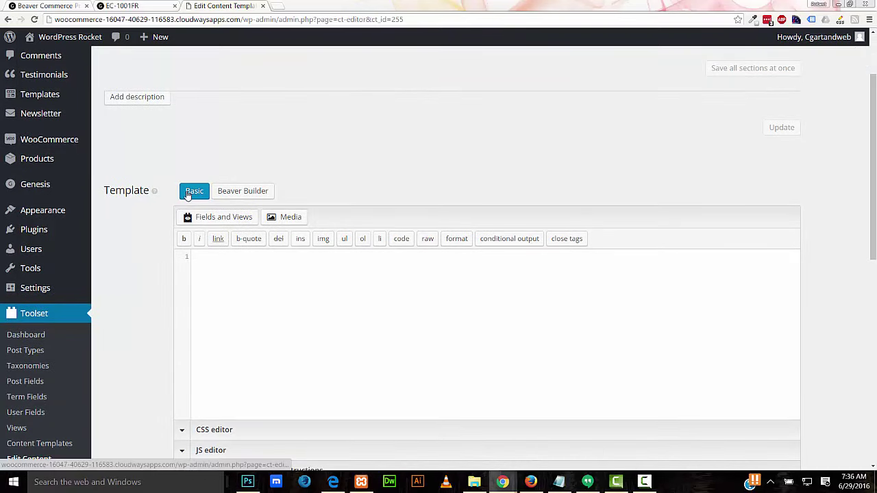
Step: Insert a Product image shortcode using the large image size with gallery thumbnails on listings
{"action": "scroll", "coordinate": [187, 195], "scroll_direction": "down", "scroll_amount": 1}
{"action": "left_click", "coordinate": [202, 165]}
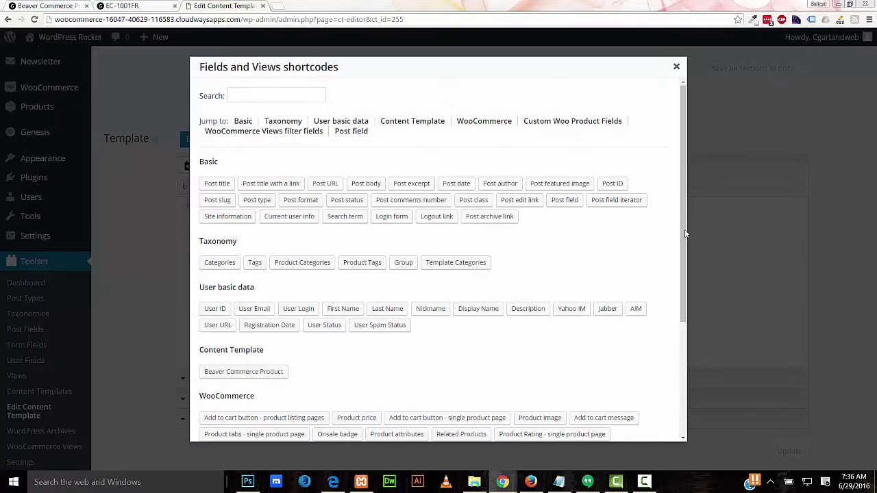
{"action": "left_click_drag", "start_coordinate": [688, 229], "coordinate": [684, 342]}
{"action": "left_click", "coordinate": [551, 246]}
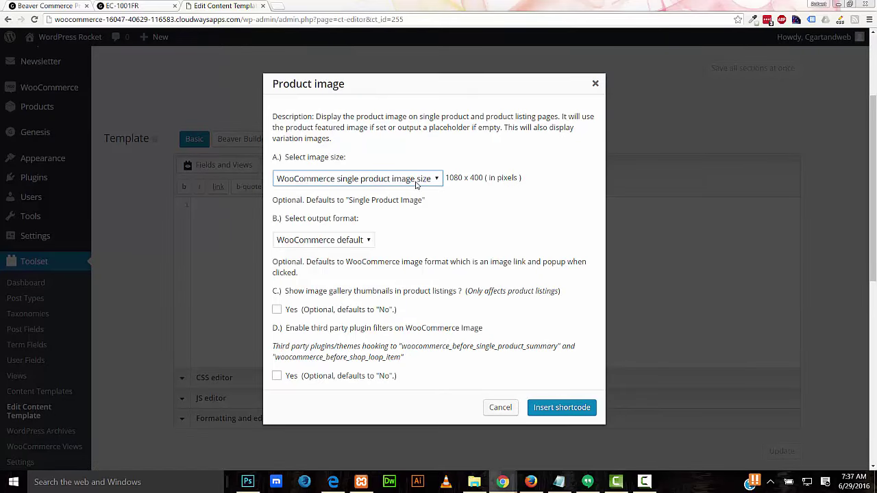
{"action": "left_click", "coordinate": [416, 180]}
{"action": "left_click", "coordinate": [401, 224]}
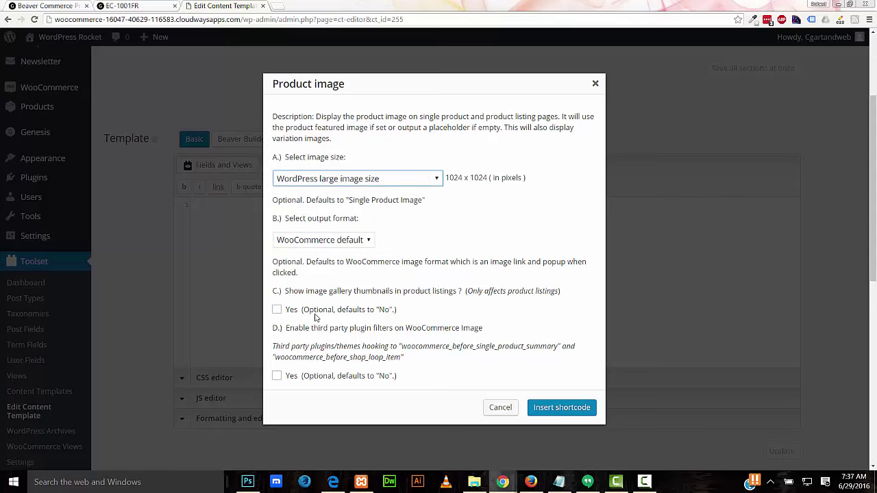
{"action": "left_click", "coordinate": [276, 309]}
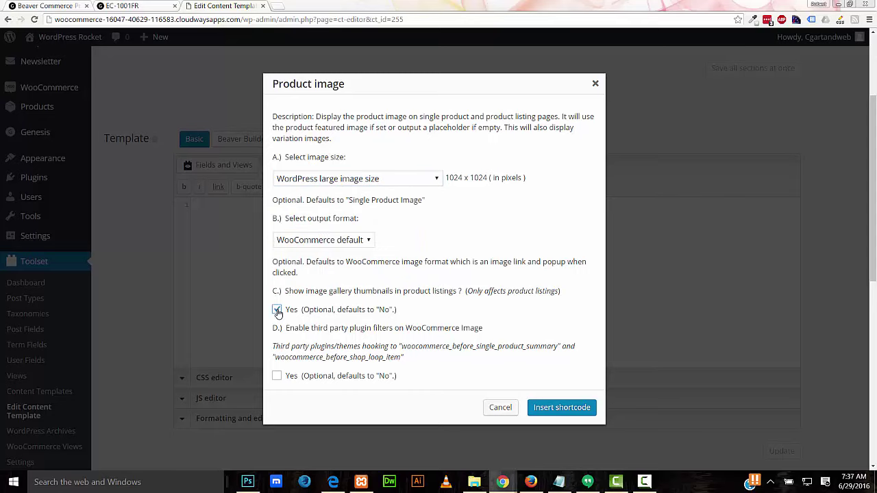
{"action": "left_click", "coordinate": [444, 308]}
{"action": "left_click", "coordinate": [552, 412]}
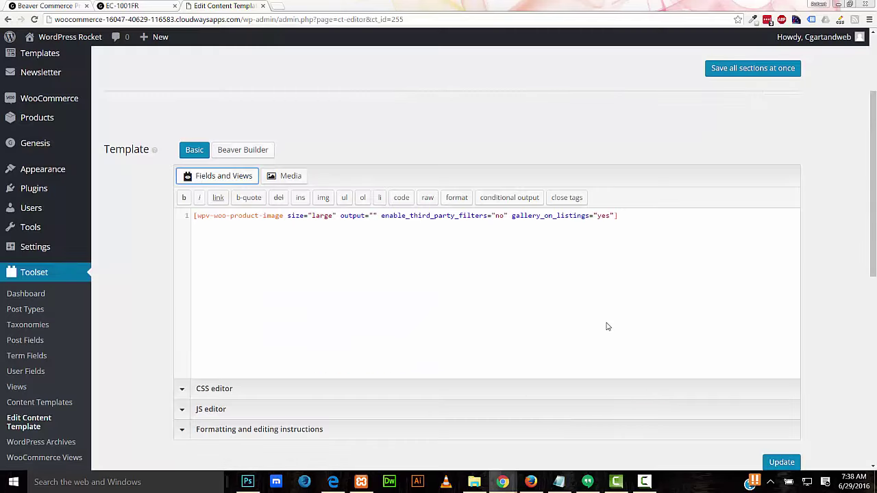
Step: Copy the product image shortcode into the template's Text Editor module and save it
{"action": "left_click_drag", "start_coordinate": [619, 215], "coordinate": [186, 221]}
{"action": "right_click", "coordinate": [197, 215]}
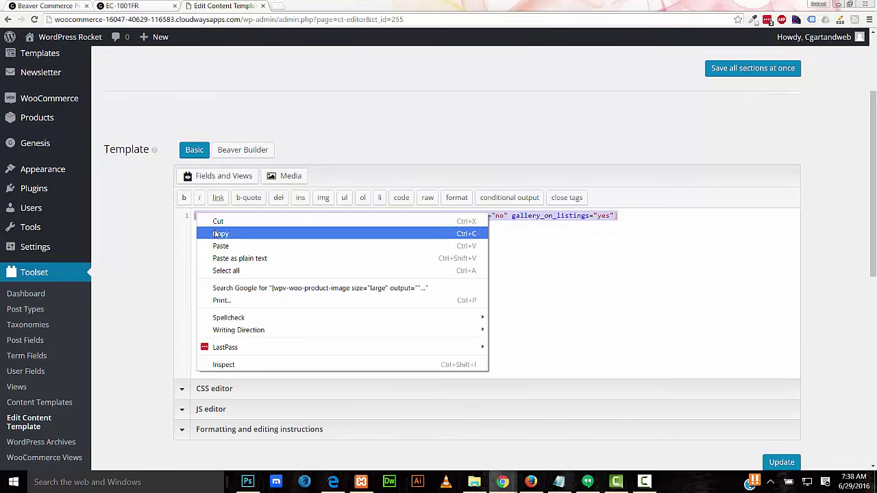
{"action": "left_click", "coordinate": [214, 233]}
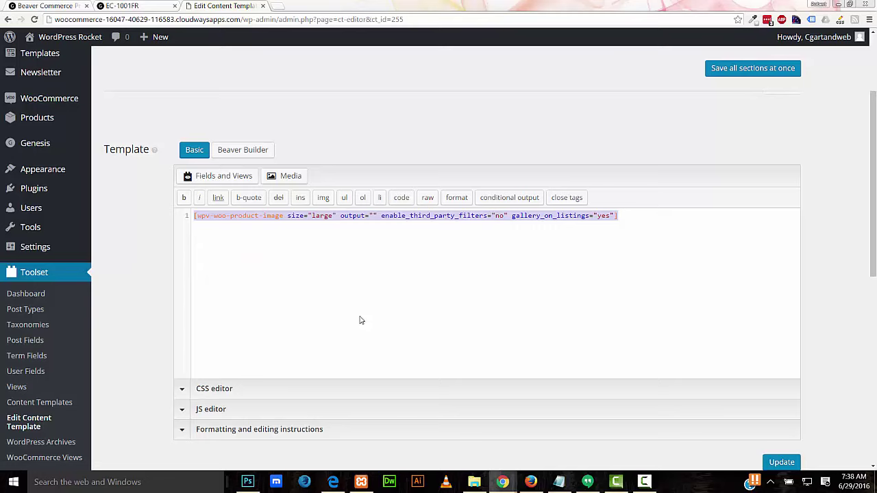
{"action": "left_click", "coordinate": [44, 8]}
{"action": "left_click", "coordinate": [298, 256]}
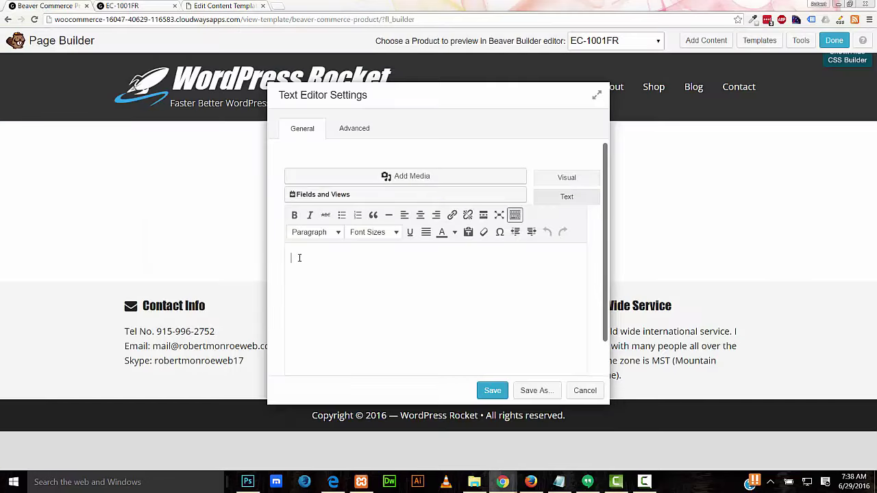
{"action": "right_click", "coordinate": [300, 258]}
{"action": "left_click", "coordinate": [323, 320]}
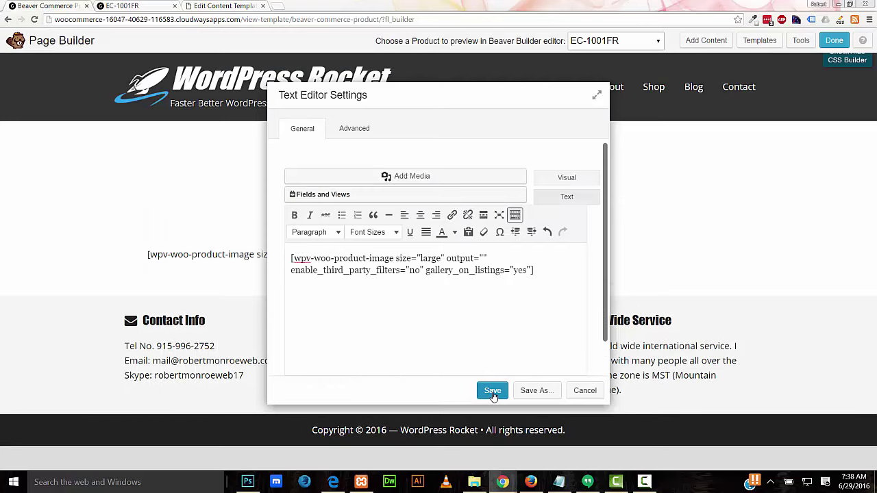
{"action": "left_click", "coordinate": [493, 391]}
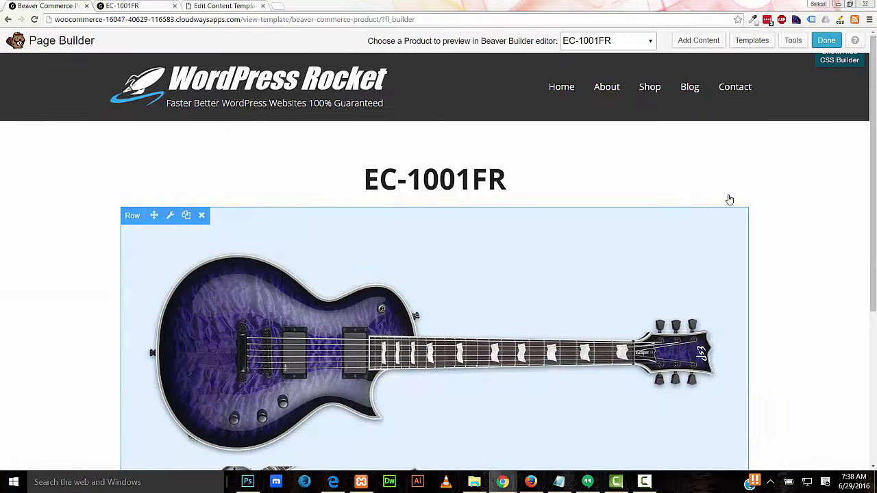
Step: Publish the product template changes
{"action": "mouse_move", "coordinate": [872, 140]}
{"action": "left_mouse_down"}
{"action": "mouse_move", "coordinate": [876, 280]}
{"action": "mouse_move", "coordinate": [874, 147]}
{"action": "left_mouse_up"}
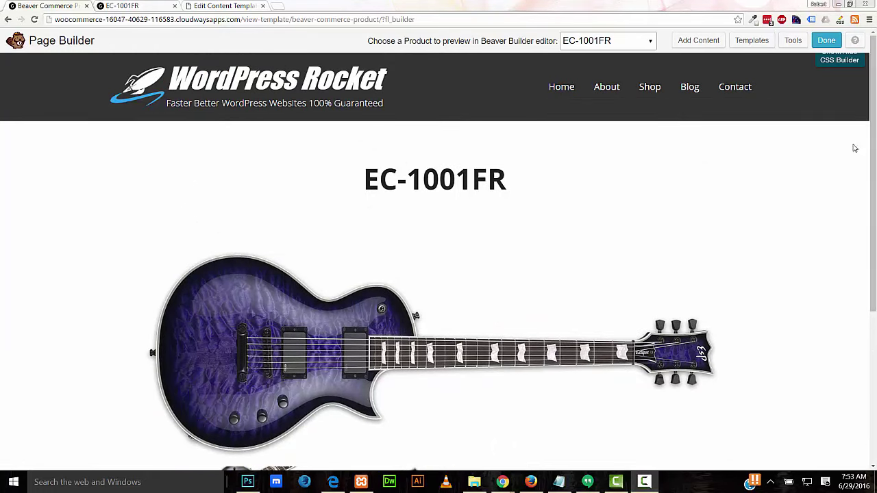
{"action": "left_click", "coordinate": [826, 41]}
{"action": "left_click", "coordinate": [417, 240]}
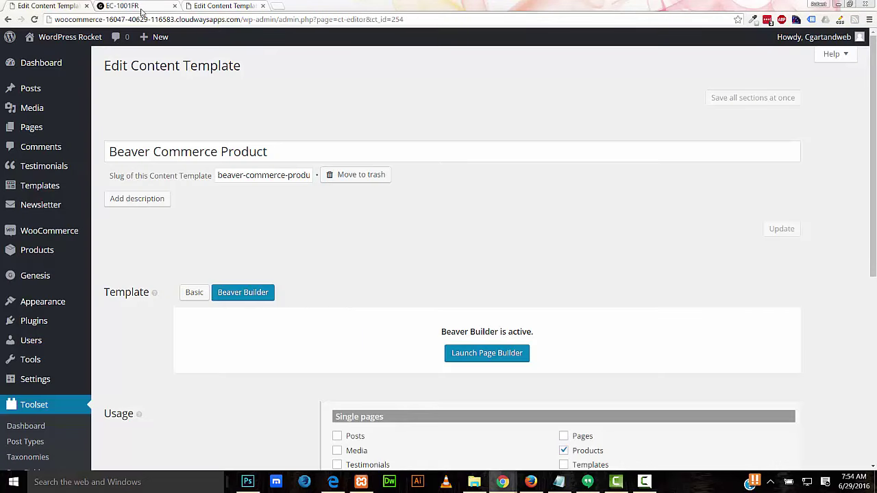
Step: Copy the EC-1001FR product page address and load it in a new browser tab
{"action": "left_click", "coordinate": [141, 8]}
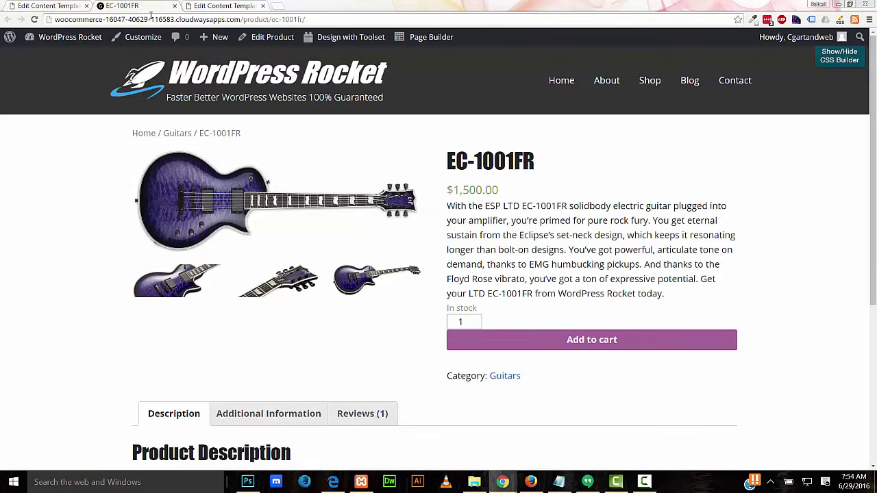
{"action": "left_click", "coordinate": [151, 18]}
{"action": "right_click", "coordinate": [152, 19]}
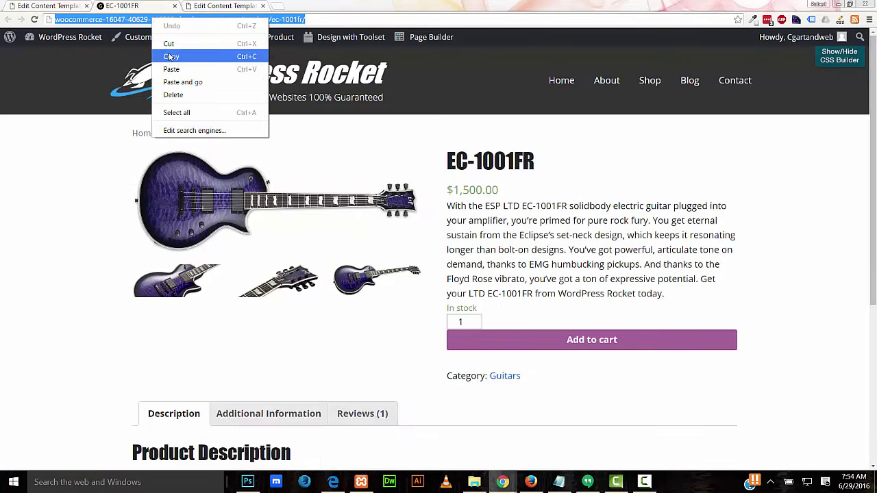
{"action": "left_click", "coordinate": [171, 56]}
{"action": "left_click", "coordinate": [277, 6]}
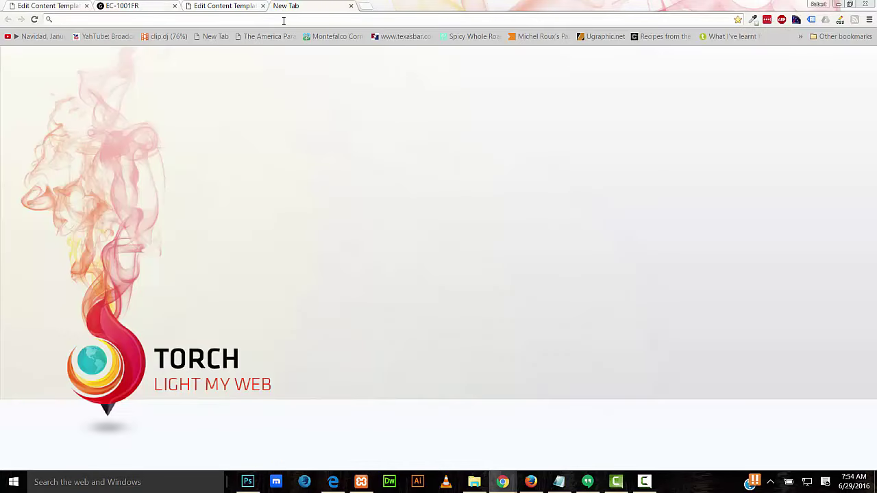
{"action": "right_click", "coordinate": [284, 20]}
{"action": "left_click", "coordinate": [310, 72]}
{"action": "key", "text": "Return"}
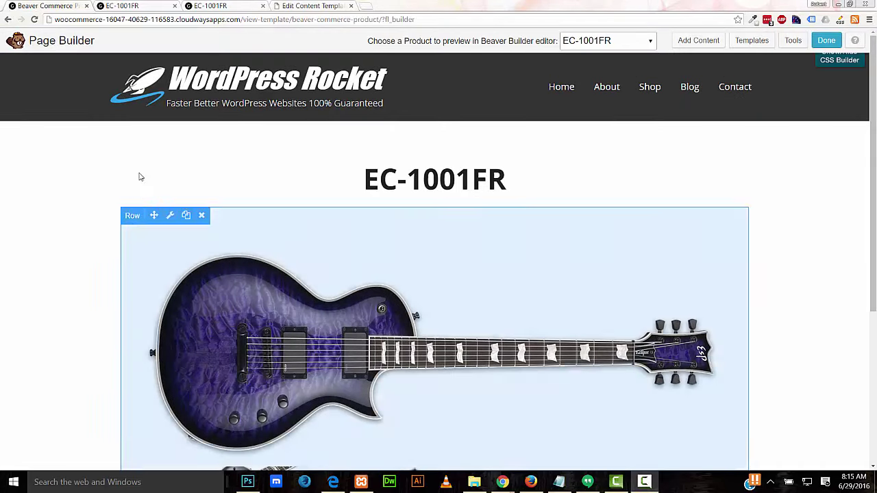
Step: Change the heading row's top margin from 140 to 0 px and publish the template
{"action": "mouse_move", "coordinate": [158, 155]}
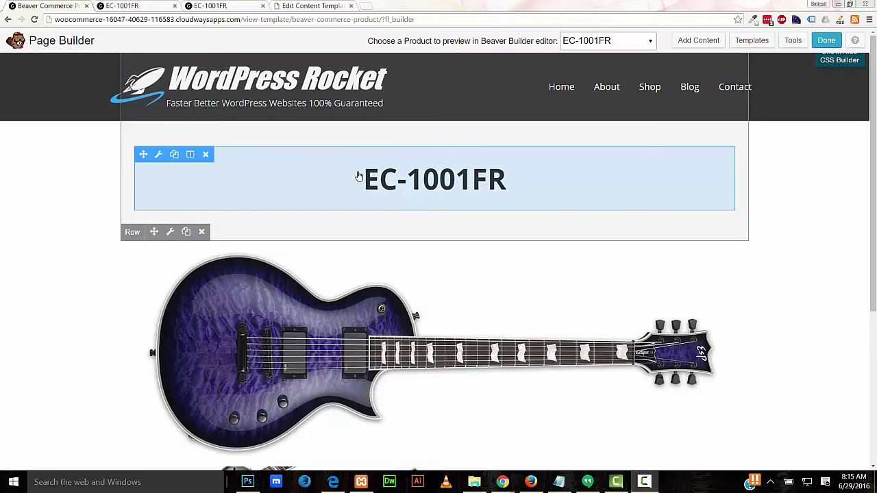
{"action": "left_click", "coordinate": [170, 232]}
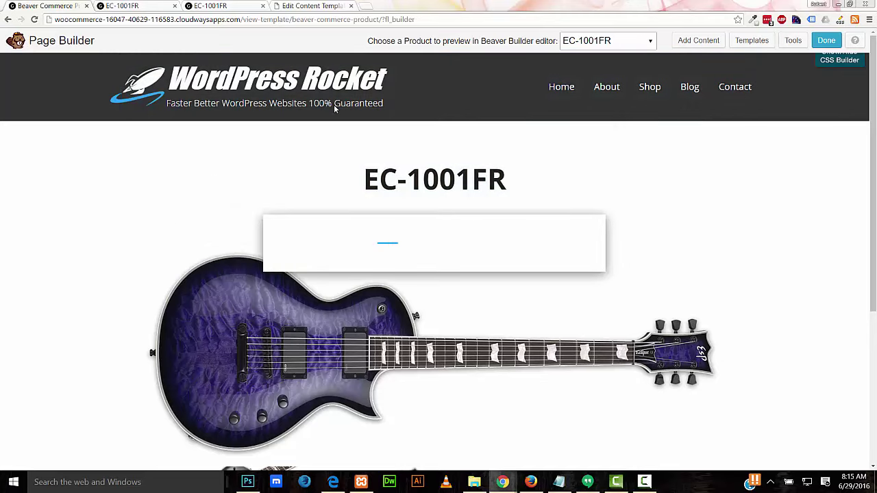
{"action": "left_click", "coordinate": [341, 128]}
{"action": "double_click", "coordinate": [405, 194]}
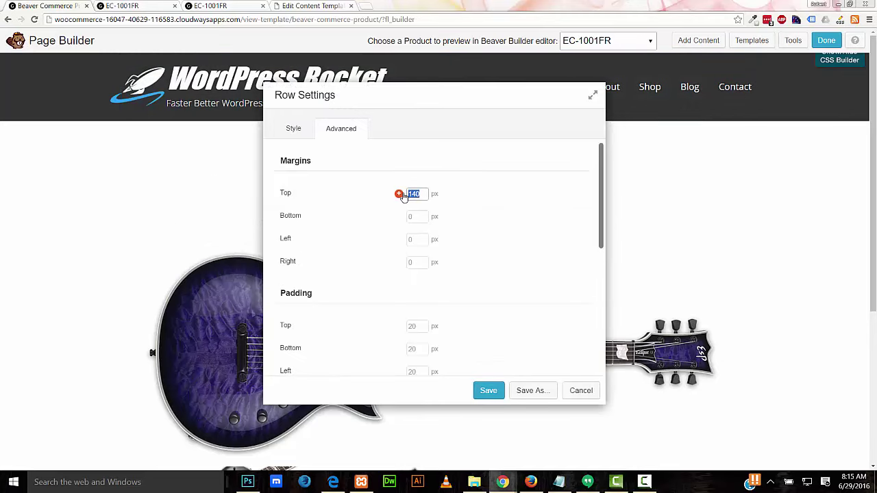
{"action": "type", "text": "0"}
{"action": "key", "text": "Return"}
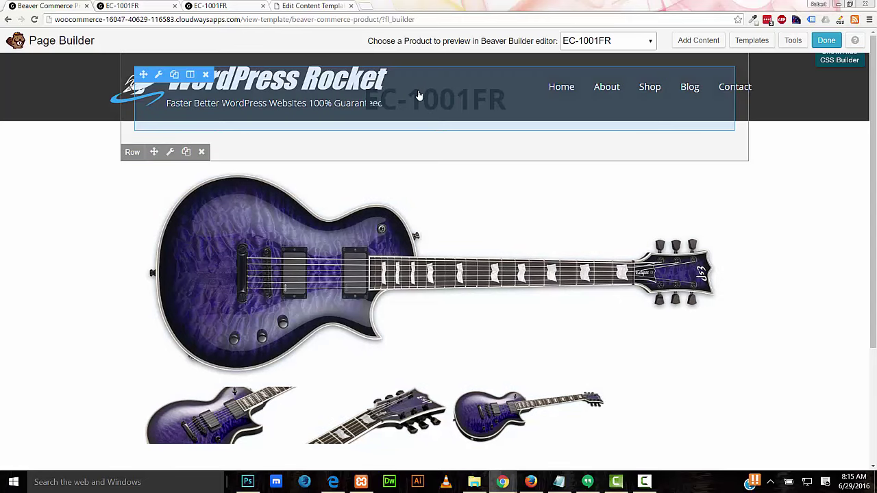
{"action": "left_click", "coordinate": [826, 41]}
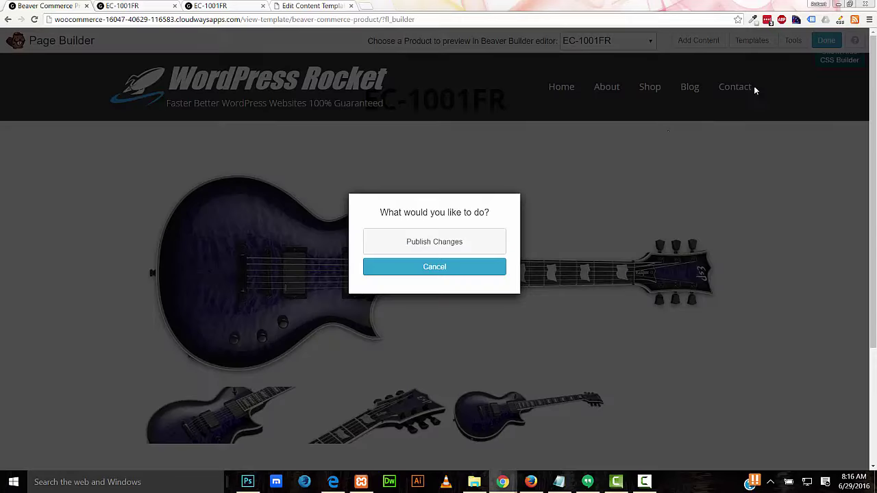
{"action": "left_click", "coordinate": [432, 240]}
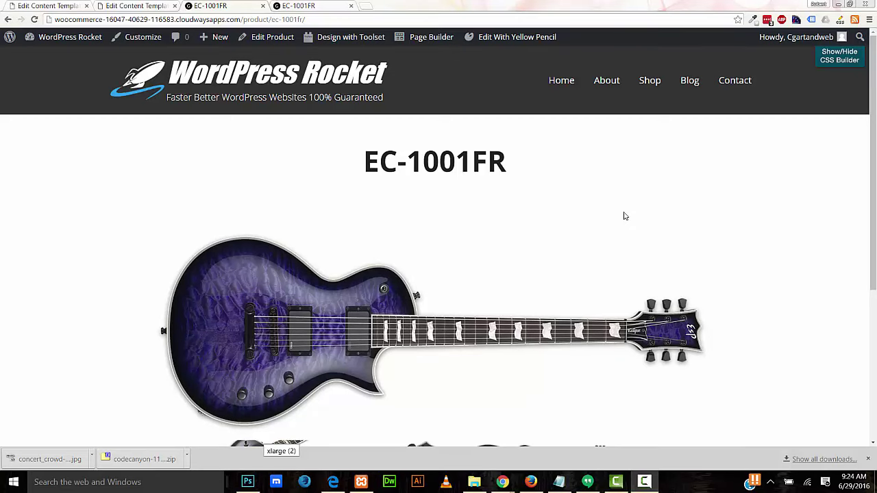
Step: Relaunch the page builder and give the guitar row a solid black colour background, saved
{"action": "left_click", "coordinate": [117, 8]}
{"action": "left_click", "coordinate": [477, 389]}
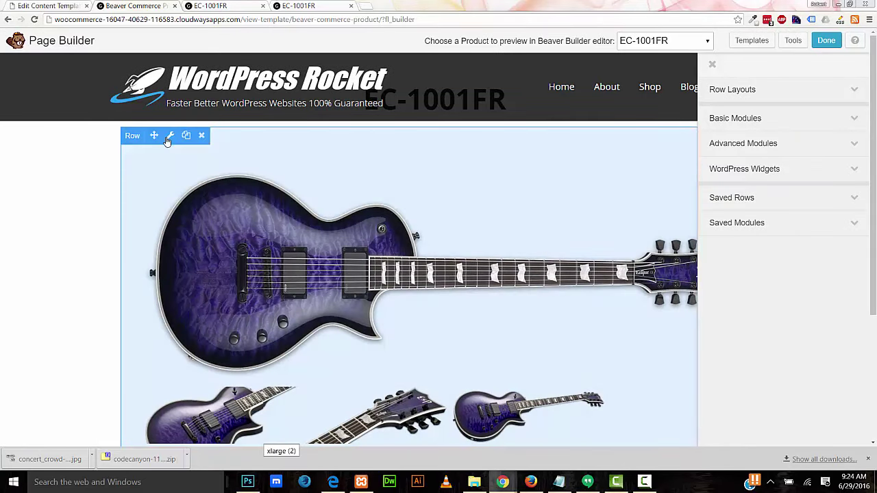
{"action": "left_click", "coordinate": [170, 137]}
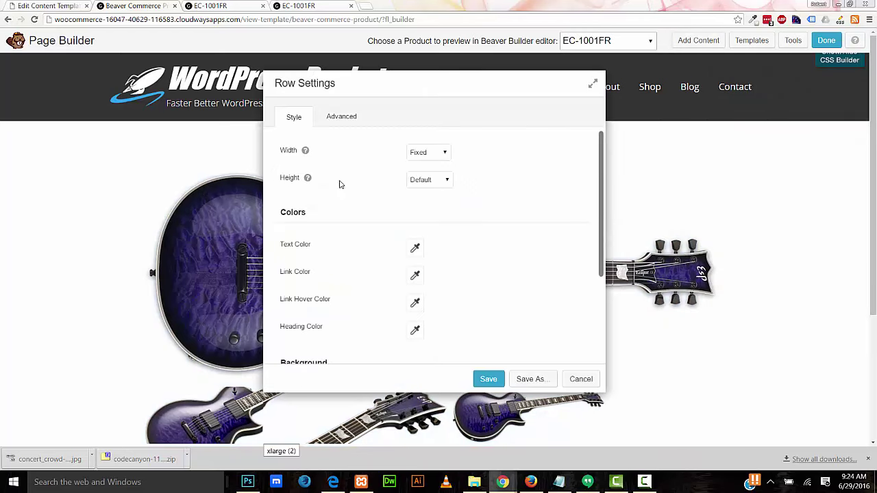
{"action": "left_click_drag", "start_coordinate": [603, 230], "coordinate": [588, 339]}
{"action": "left_click", "coordinate": [423, 266]}
{"action": "left_click", "coordinate": [422, 284]}
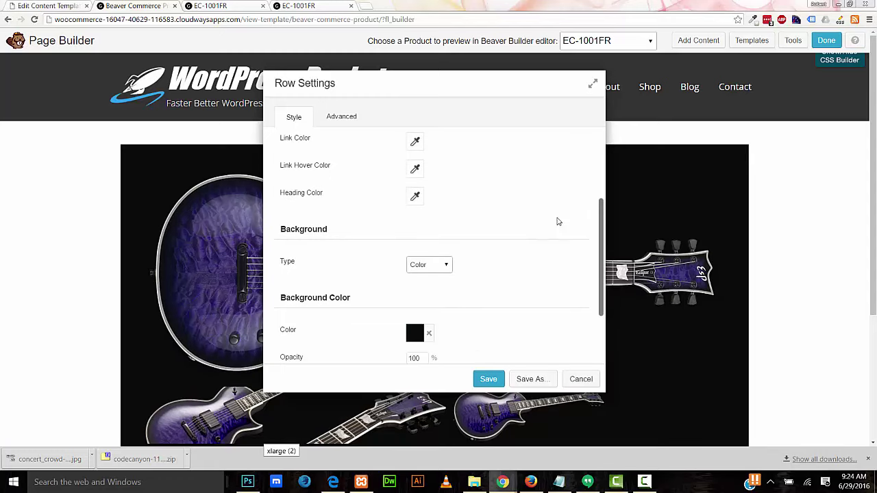
{"action": "left_click_drag", "start_coordinate": [483, 88], "coordinate": [642, 72]}
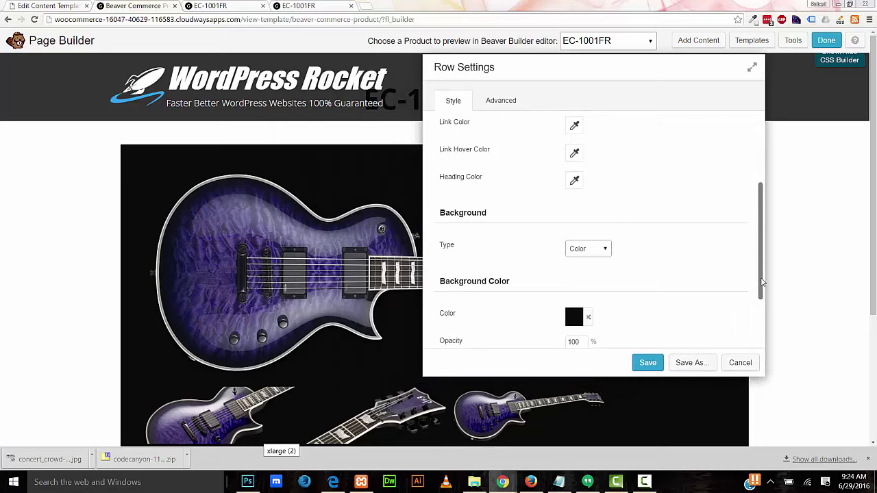
{"action": "left_click_drag", "start_coordinate": [762, 282], "coordinate": [751, 198]}
{"action": "left_click", "coordinate": [648, 364]}
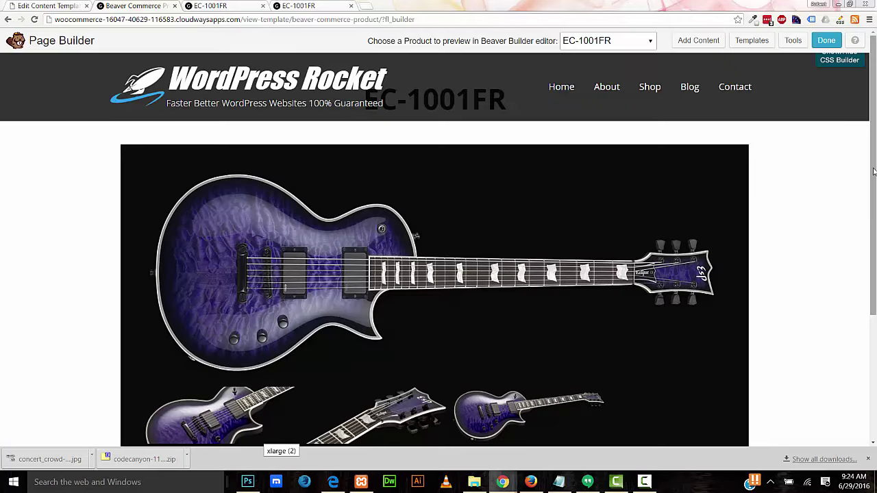
{"action": "mouse_move", "coordinate": [875, 171]}
{"action": "left_mouse_down"}
{"action": "mouse_move", "coordinate": [874, 302]}
{"action": "mouse_move", "coordinate": [874, 189]}
{"action": "left_mouse_up"}
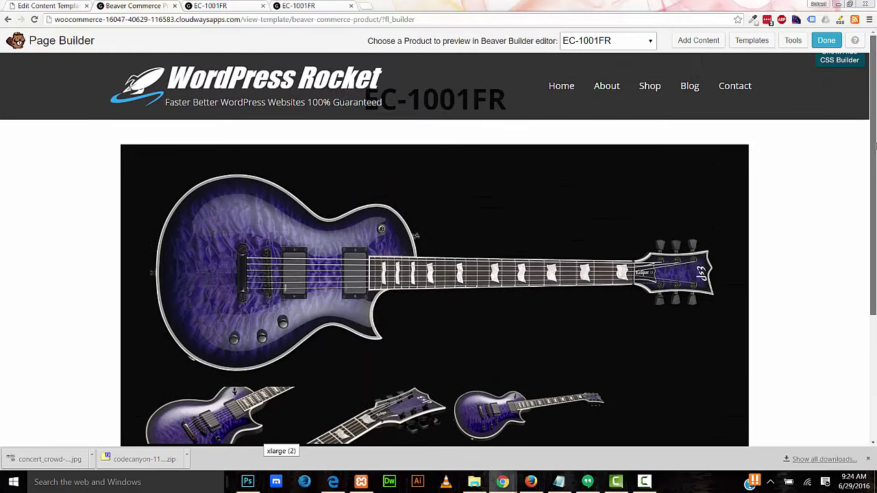
Step: Set the guitar row's width to Full Width, save it, and publish the template
{"action": "mouse_move", "coordinate": [183, 177]}
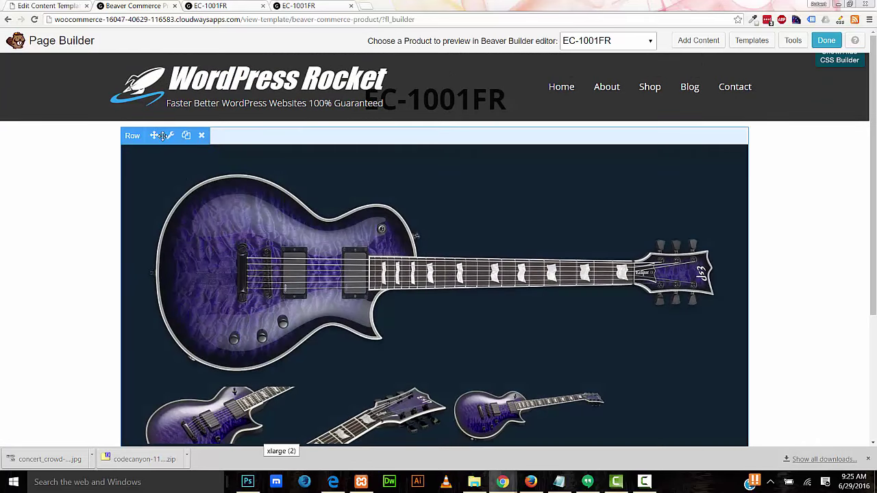
{"action": "left_click", "coordinate": [170, 136]}
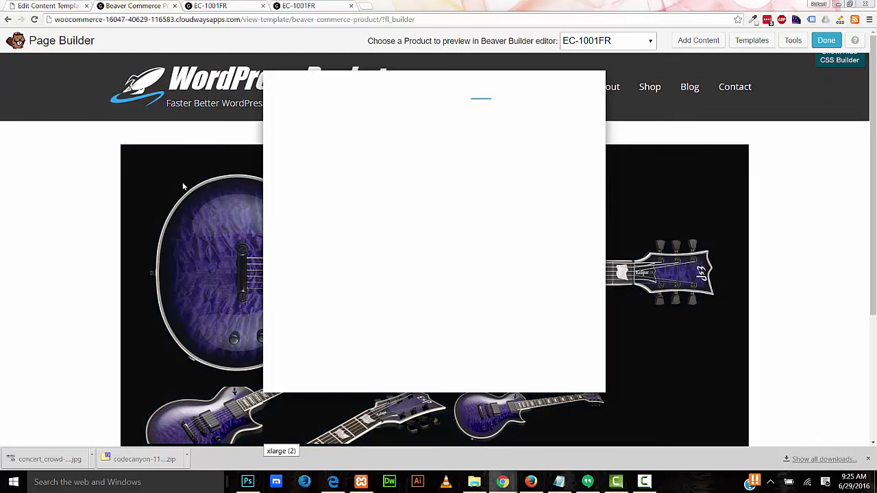
{"action": "left_click", "coordinate": [425, 154]}
{"action": "left_click", "coordinate": [421, 172]}
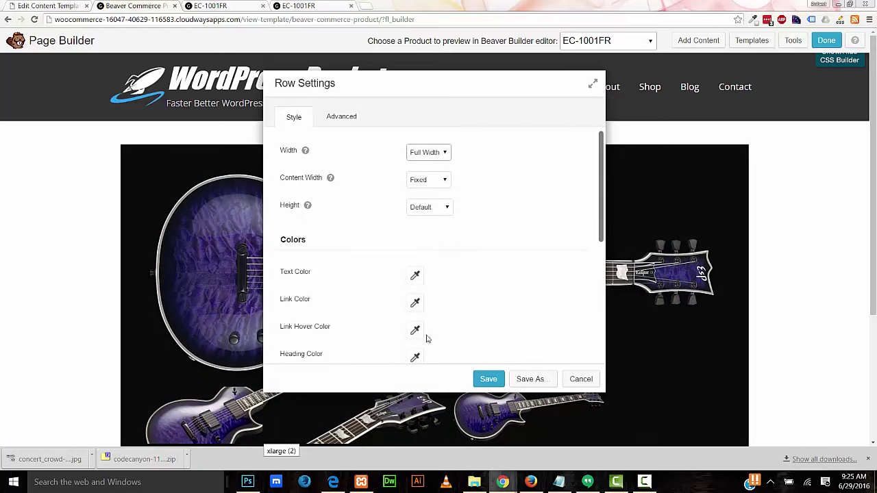
{"action": "left_click", "coordinate": [487, 380]}
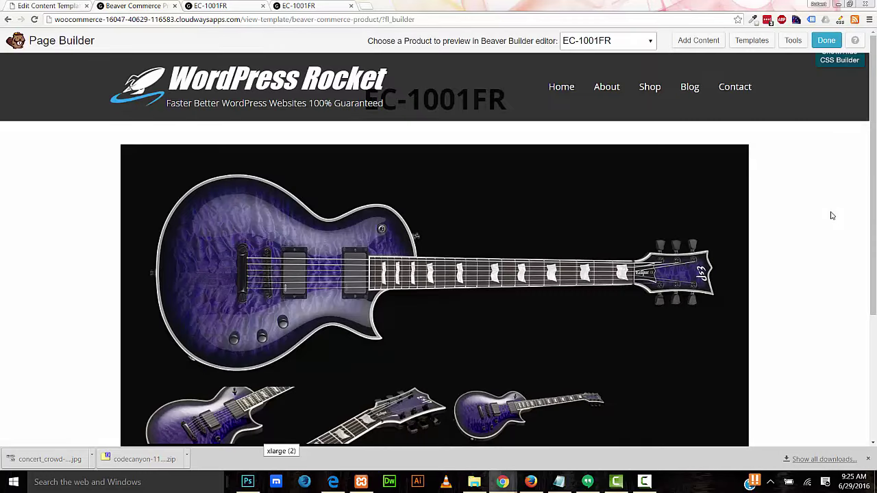
{"action": "mouse_move", "coordinate": [523, 194]}
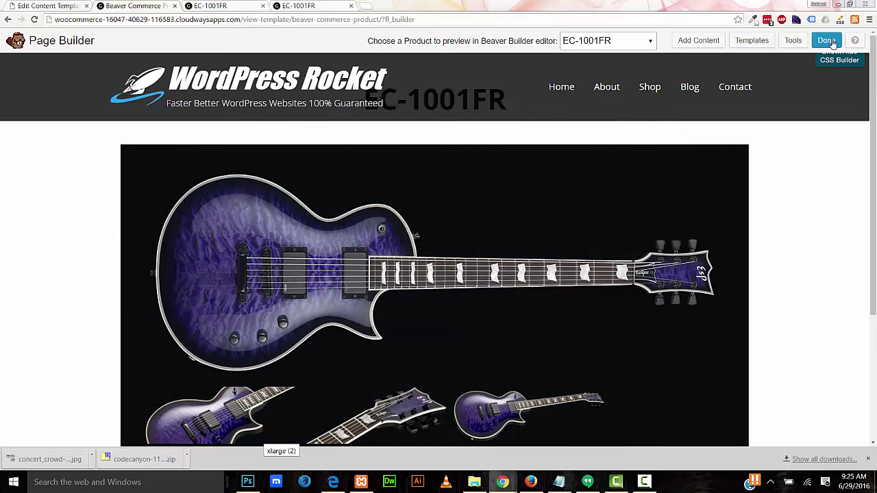
{"action": "left_click", "coordinate": [829, 42]}
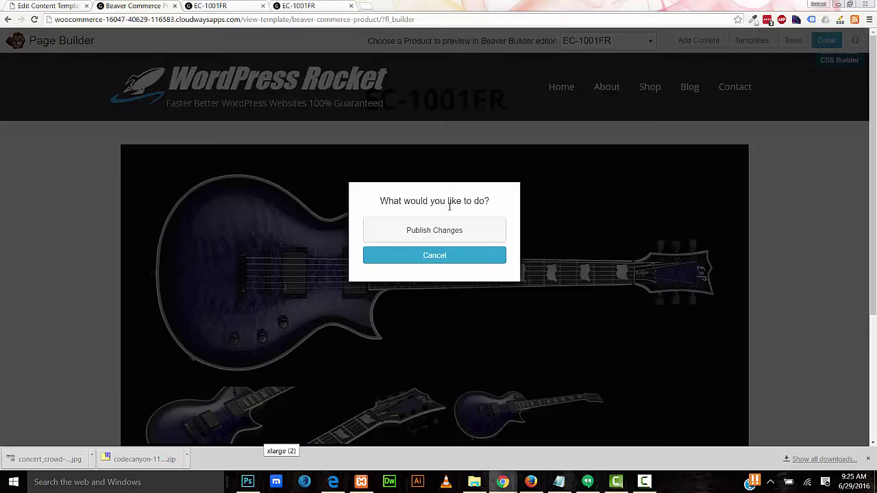
{"action": "left_click", "coordinate": [429, 231]}
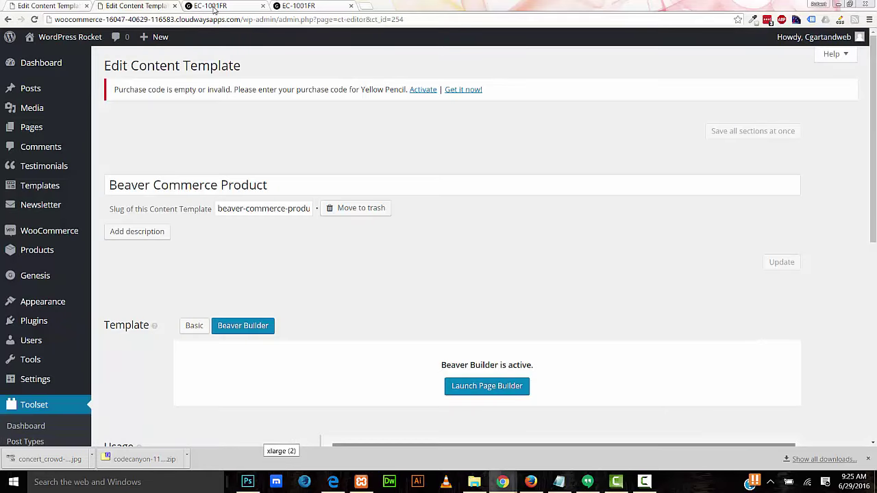
Step: Reload the EC-1001FR product page and scroll to check the guitar banner
{"action": "left_click", "coordinate": [214, 6]}
{"action": "left_click", "coordinate": [34, 19]}
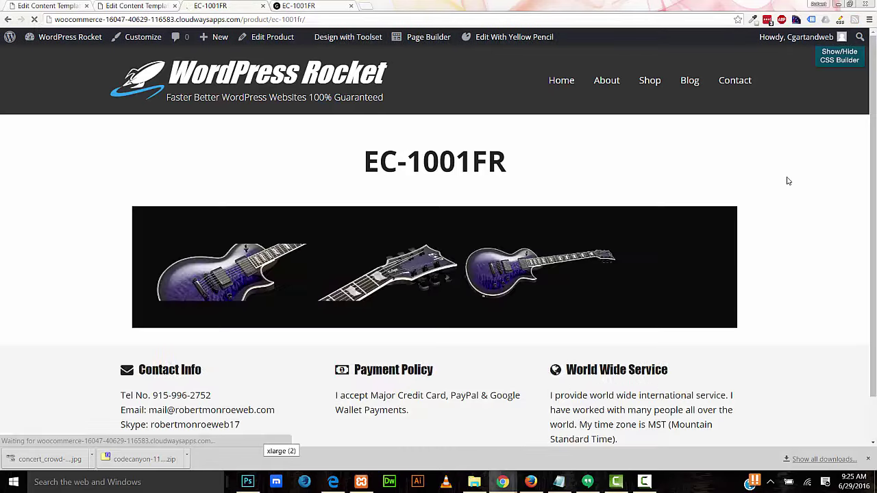
{"action": "left_click_drag", "start_coordinate": [875, 151], "coordinate": [808, 124]}
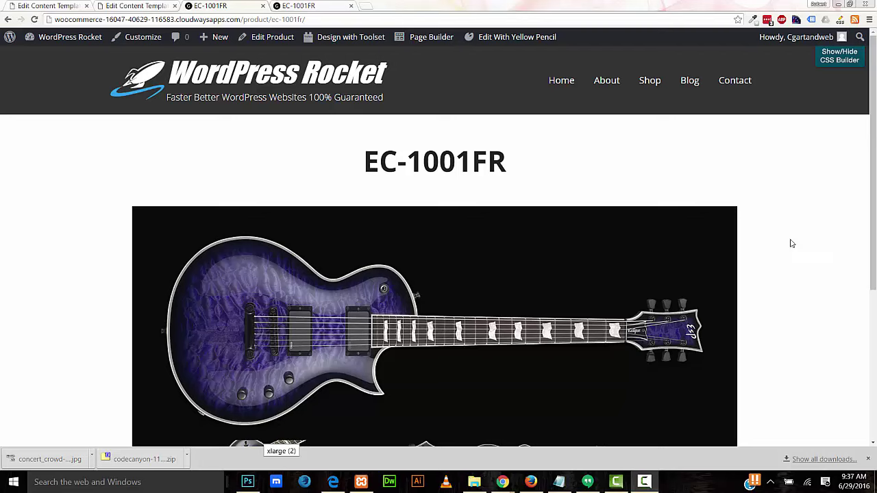
Step: Remove the comment markers around the .full-width-content CSS rules and save the custom CSS
{"action": "left_click", "coordinate": [831, 62]}
{"action": "left_click_drag", "start_coordinate": [401, 144], "coordinate": [451, 284]}
{"action": "left_click", "coordinate": [406, 292]}
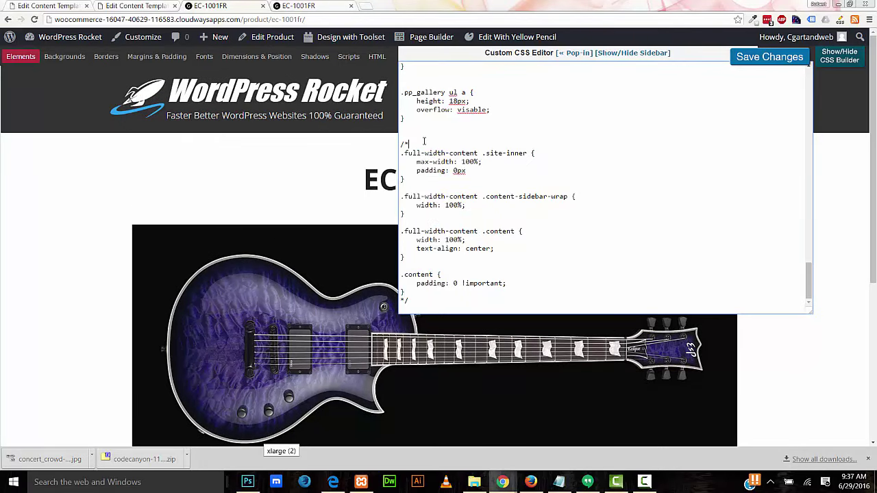
{"action": "key", "text": "BackSpace"}
{"action": "key", "text": "BackSpace"}
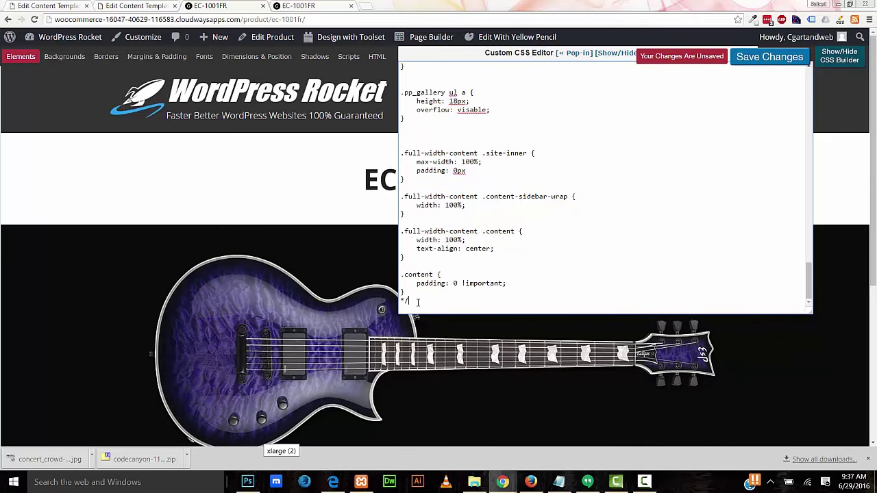
{"action": "key", "text": "BackSpace"}
{"action": "key", "text": "BackSpace"}
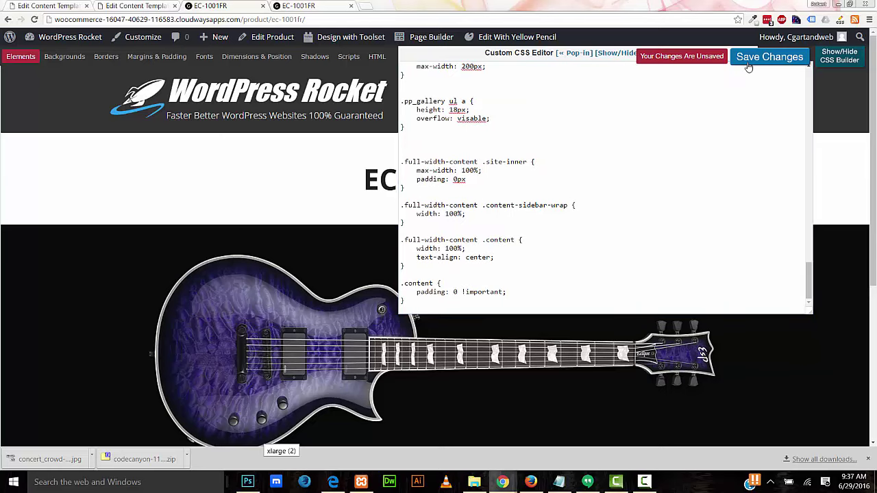
{"action": "left_click", "coordinate": [770, 57]}
{"action": "left_click", "coordinate": [846, 60]}
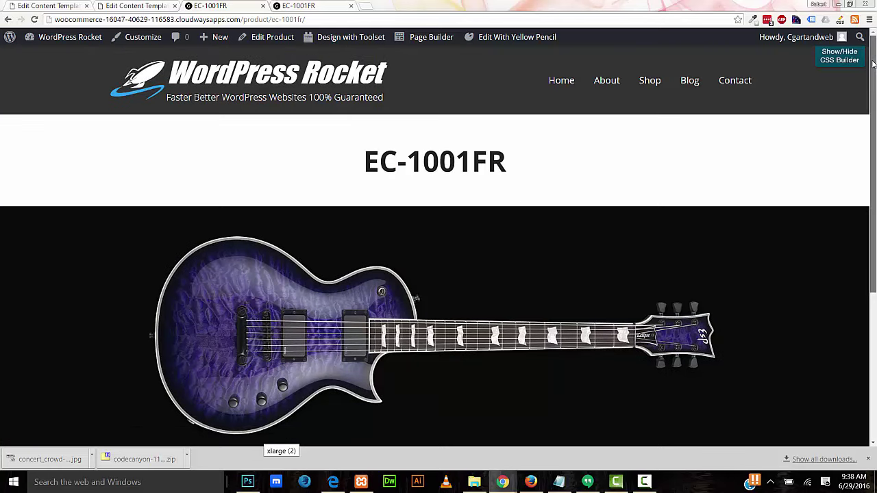
Step: Return to the Edit Content Template tab and relaunch Beaver Builder on the product template
{"action": "mouse_move", "coordinate": [874, 64]}
{"action": "left_mouse_down"}
{"action": "mouse_move", "coordinate": [875, 228]}
{"action": "mouse_move", "coordinate": [874, 46]}
{"action": "left_mouse_up"}
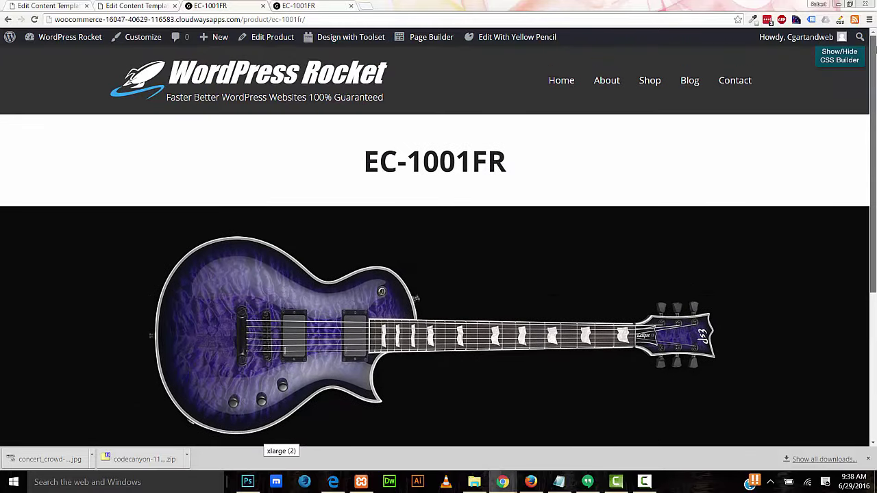
{"action": "left_click", "coordinate": [136, 7]}
{"action": "left_click", "coordinate": [491, 388]}
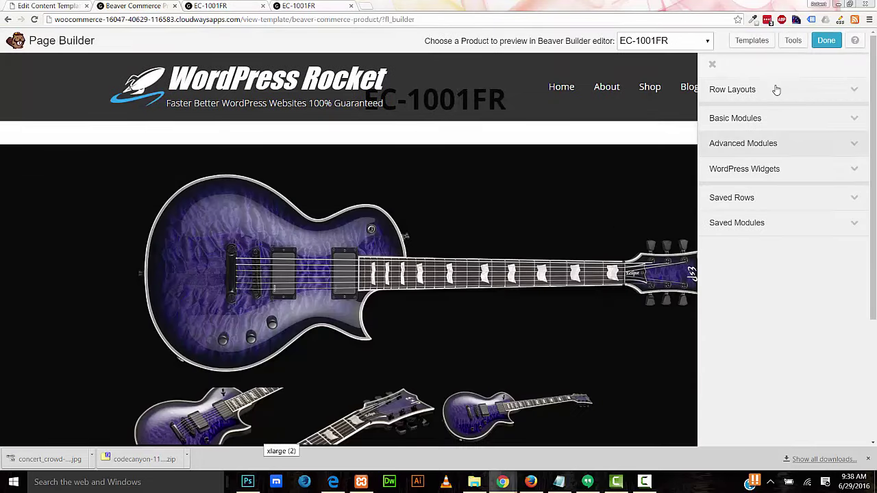
Step: Give the guitar row a concert-crowd photo background with a black overlay at 70% opacity
{"action": "left_click", "coordinate": [713, 64]}
{"action": "mouse_move", "coordinate": [872, 89]}
{"action": "left_mouse_down"}
{"action": "mouse_move", "coordinate": [873, 195]}
{"action": "mouse_move", "coordinate": [874, 93]}
{"action": "left_mouse_up"}
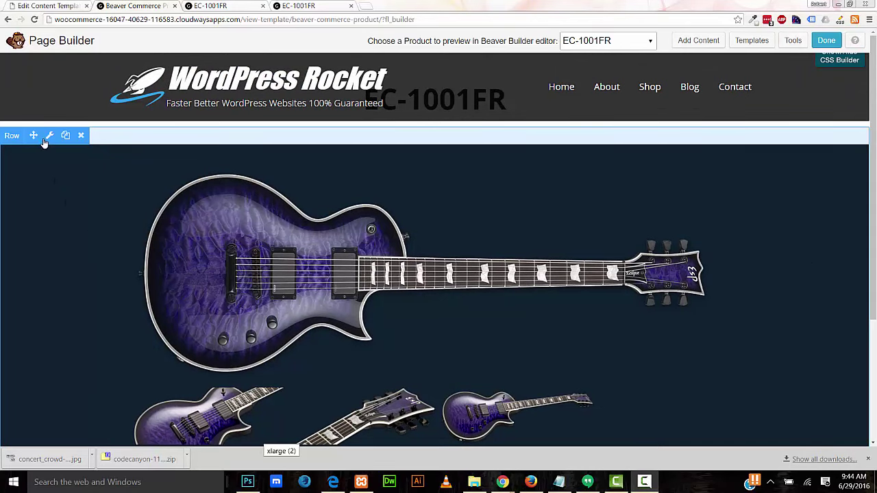
{"action": "left_click", "coordinate": [48, 137]}
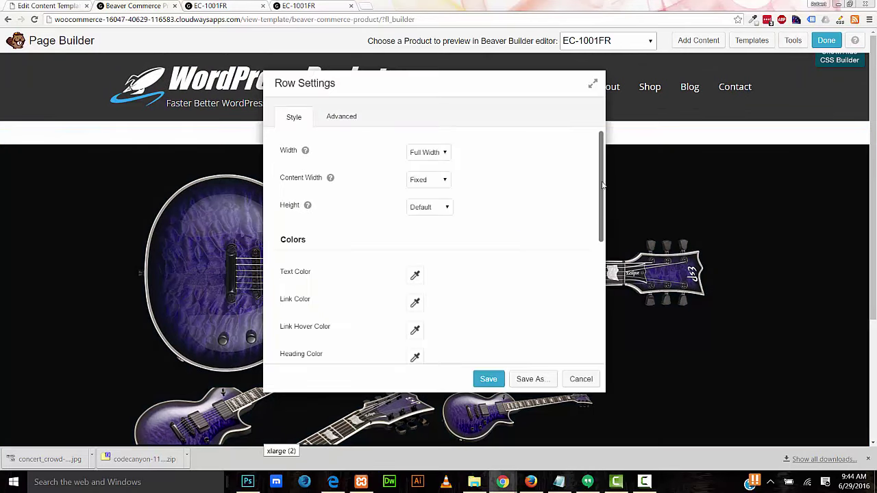
{"action": "left_click_drag", "start_coordinate": [603, 185], "coordinate": [592, 303]}
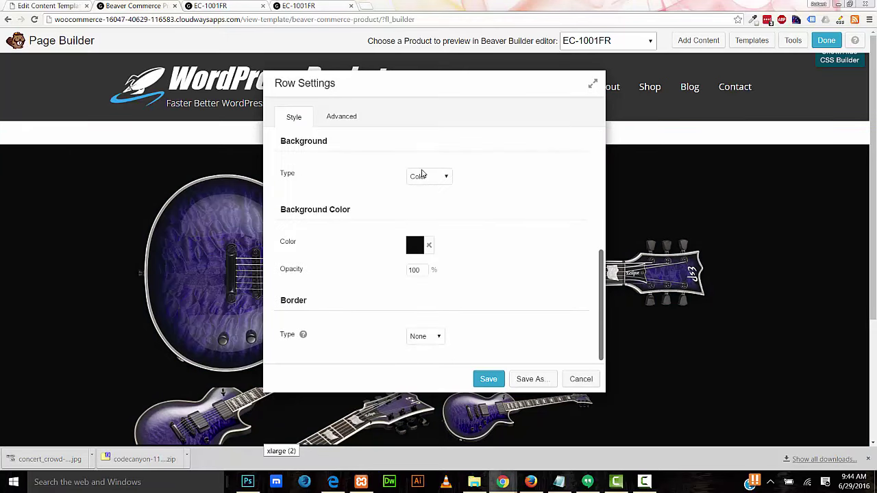
{"action": "left_click", "coordinate": [423, 174]}
{"action": "left_click", "coordinate": [423, 211]}
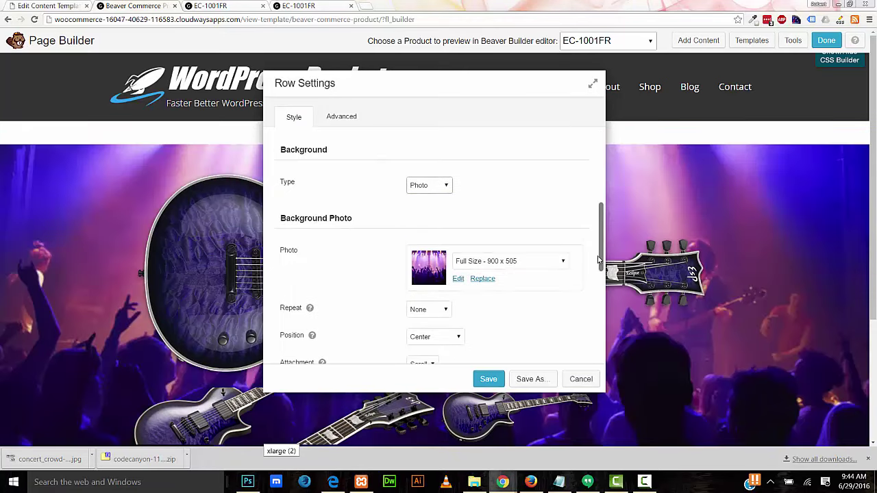
{"action": "left_click_drag", "start_coordinate": [598, 260], "coordinate": [576, 337]}
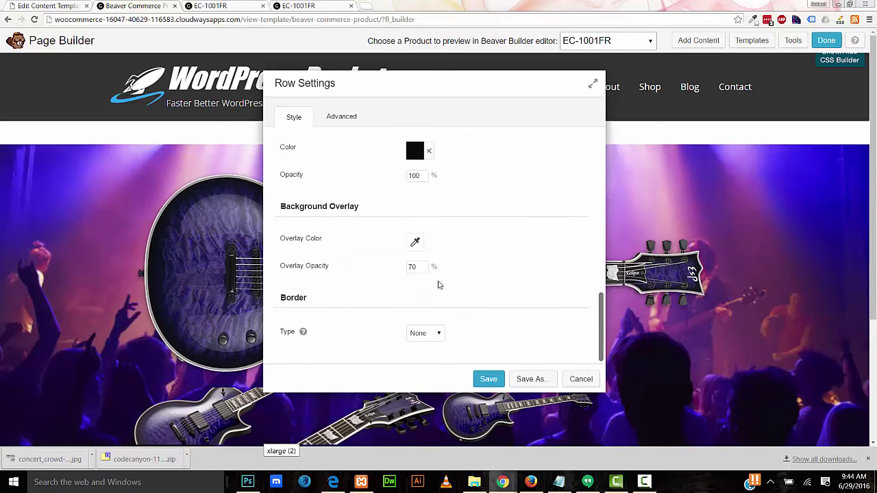
{"action": "left_click", "coordinate": [415, 244]}
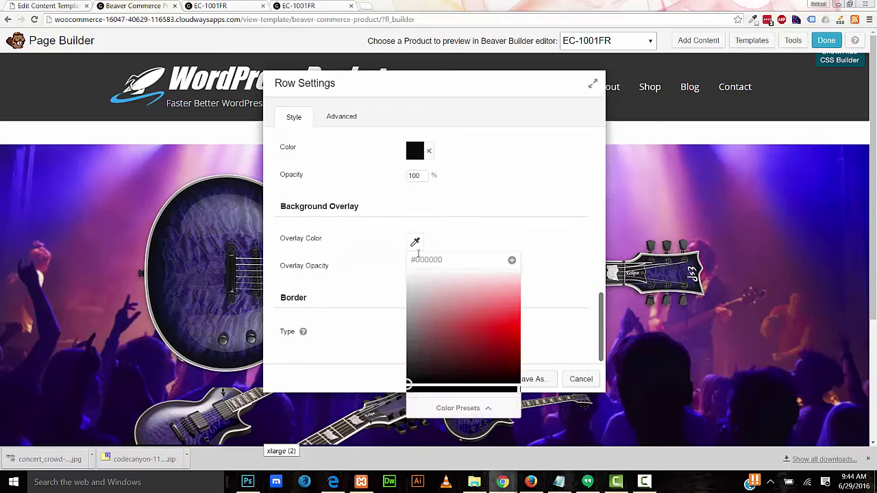
{"action": "left_click", "coordinate": [408, 381]}
{"action": "left_click", "coordinate": [402, 360]}
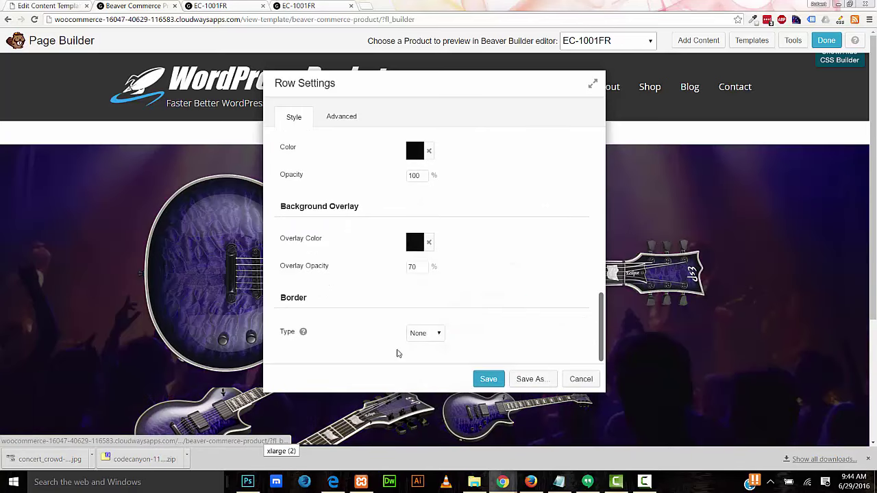
{"action": "left_click", "coordinate": [419, 267]}
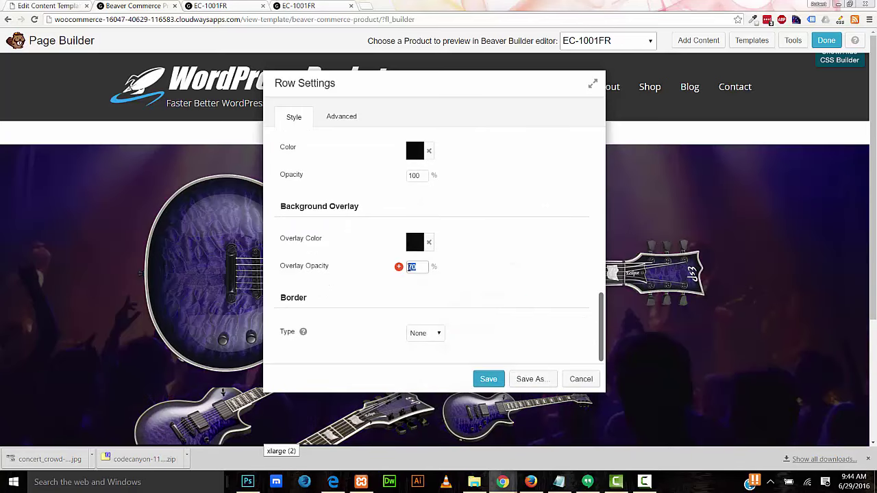
{"action": "left_click", "coordinate": [486, 378]}
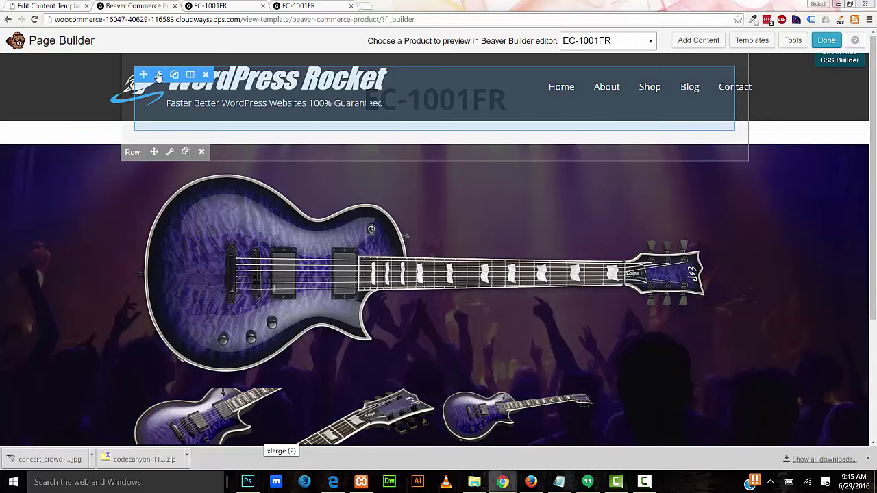
Step: Move the EC-1001FR heading into the guitar row and make its text white
{"action": "left_click_drag", "start_coordinate": [142, 73], "coordinate": [276, 206]}
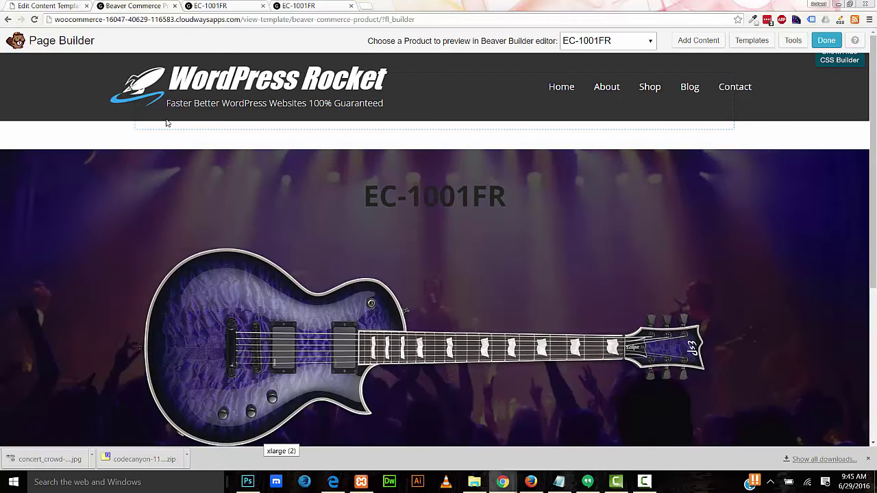
{"action": "mouse_move", "coordinate": [180, 128]}
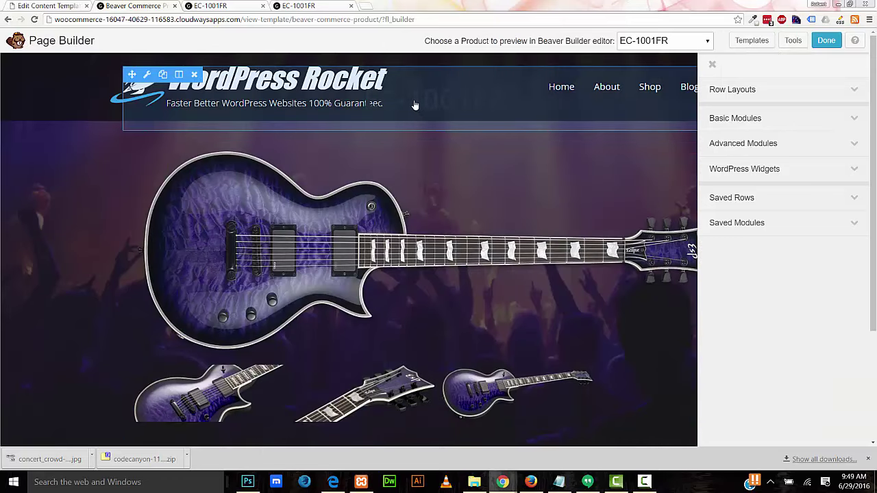
{"action": "left_click", "coordinate": [414, 105]}
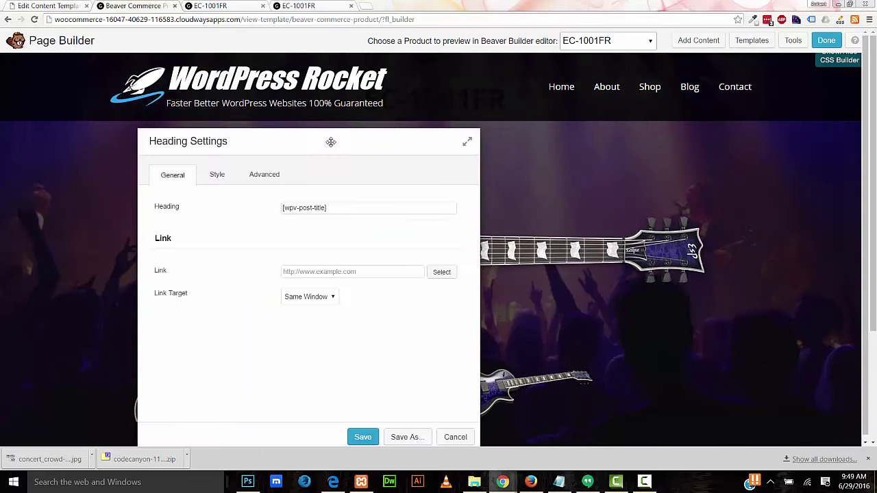
{"action": "left_click_drag", "start_coordinate": [380, 146], "coordinate": [749, 103]}
{"action": "left_click", "coordinate": [587, 130]}
{"action": "left_click", "coordinate": [658, 199]}
{"action": "left_click", "coordinate": [653, 241]}
{"action": "left_click", "coordinate": [627, 211]}
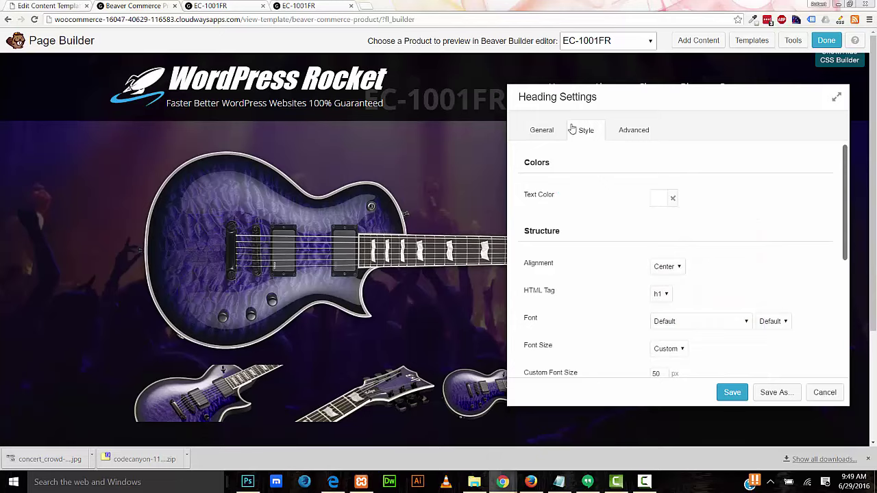
Step: Set the heading font to Adamina Regular, save it, and finish editing
{"action": "left_click_drag", "start_coordinate": [620, 93], "coordinate": [633, 42]}
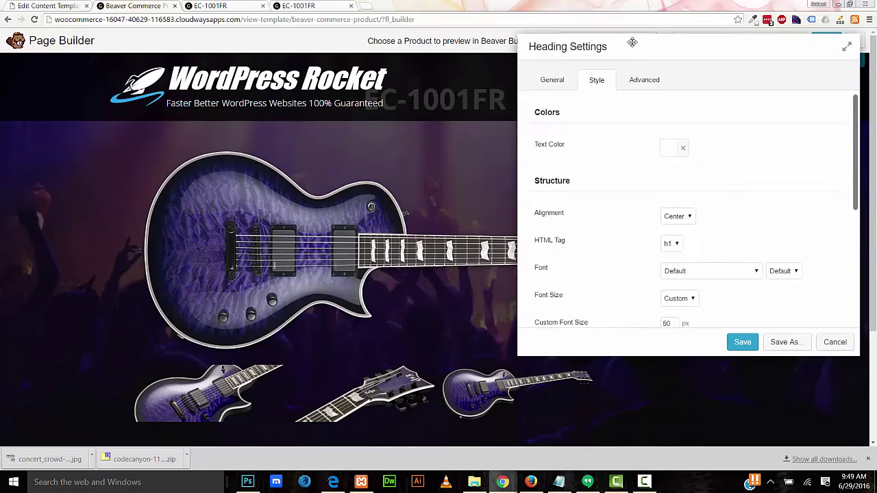
{"action": "left_click", "coordinate": [699, 272]}
{"action": "left_click", "coordinate": [697, 309]}
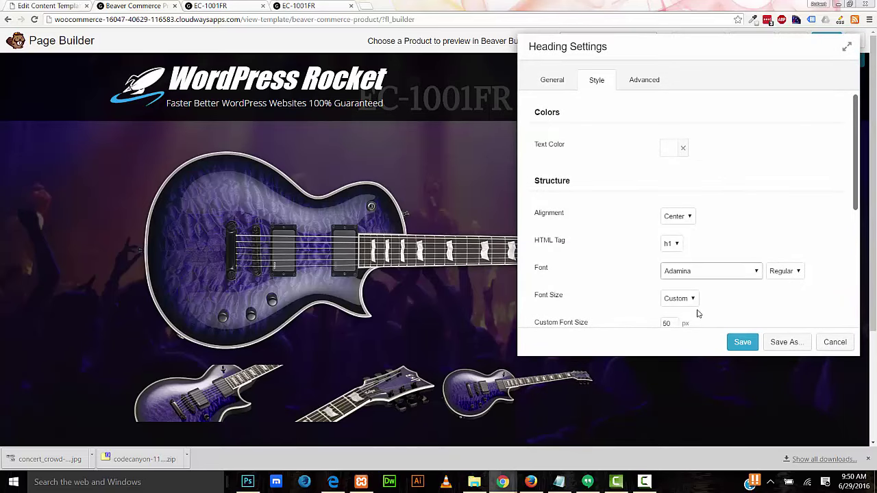
{"action": "left_click", "coordinate": [740, 347]}
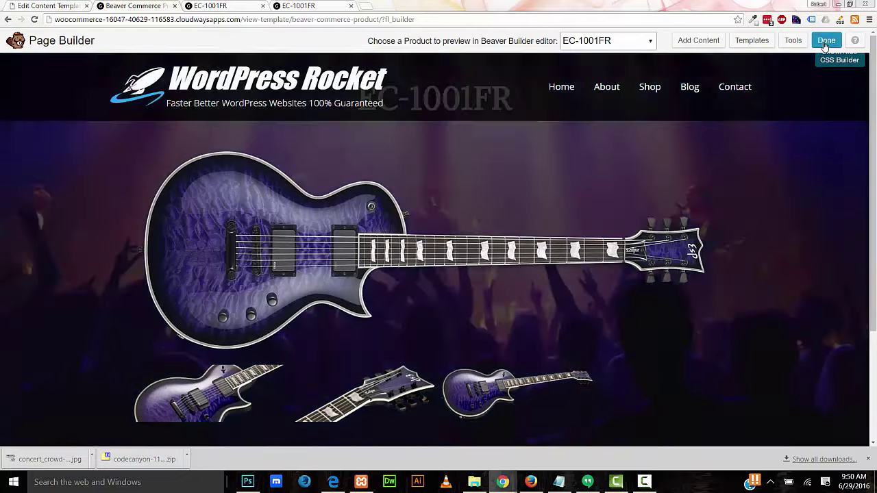
{"action": "left_click", "coordinate": [827, 40]}
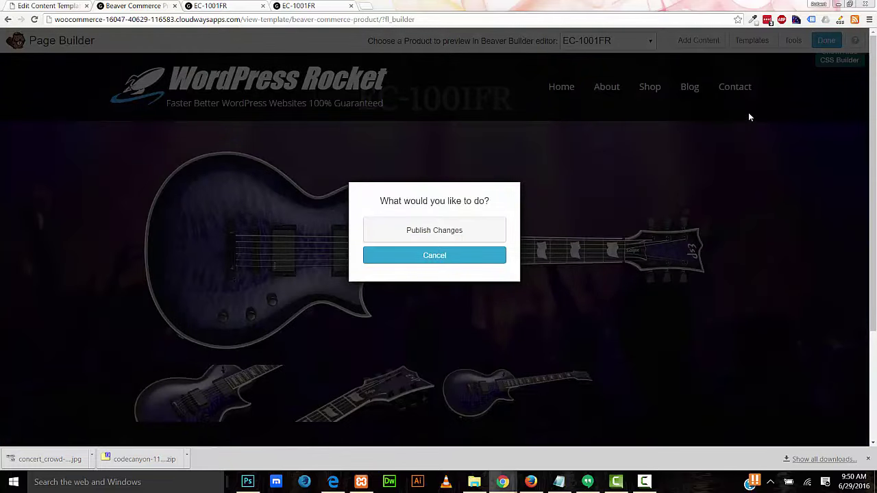
Step: Publish the template changes and view the live EC-1001FR product page
{"action": "left_click", "coordinate": [461, 228]}
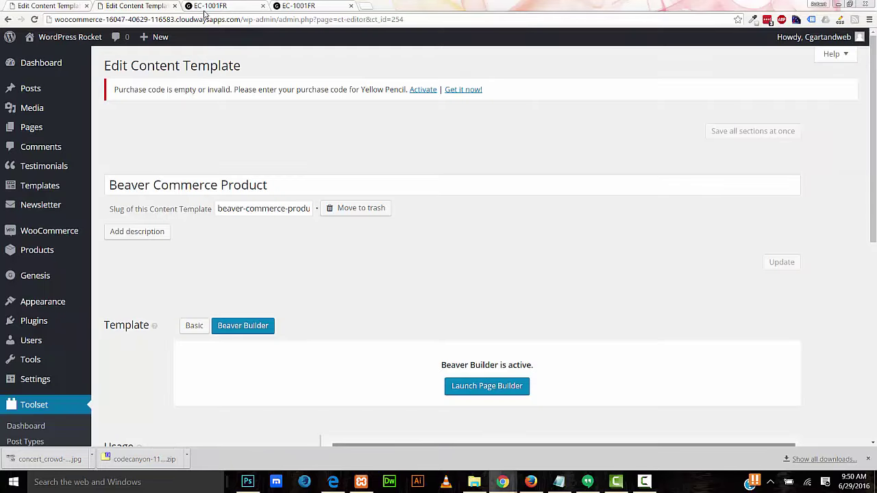
{"action": "left_click", "coordinate": [212, 6]}
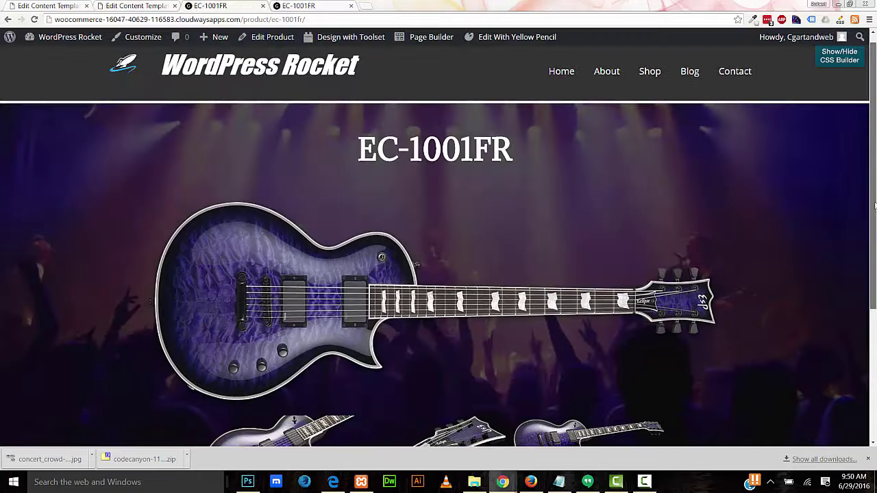
{"action": "scroll", "coordinate": [875, 241], "scroll_direction": "down", "scroll_amount": 2}
{"action": "left_click_drag", "start_coordinate": [874, 241], "coordinate": [856, 339]}
{"action": "scroll", "coordinate": [854, 320], "scroll_direction": "up", "scroll_amount": 4}
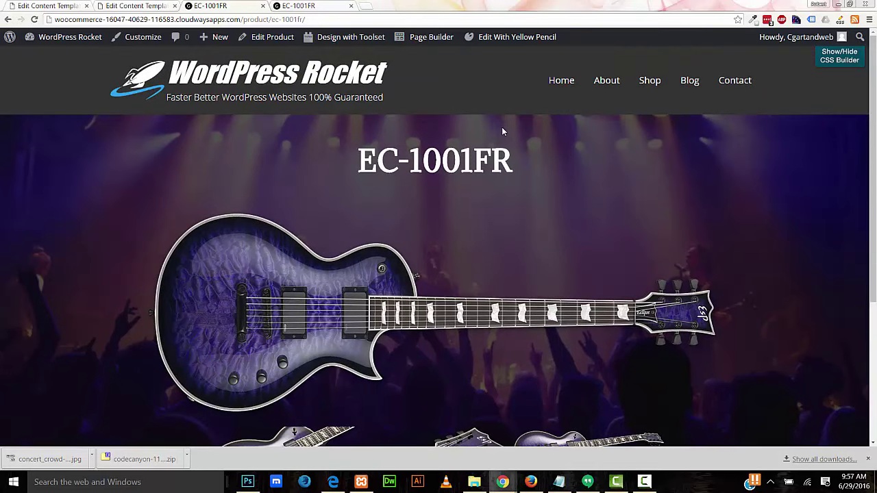
Step: Delete the .content-sidebar-wrap margin-top rule from the page's custom CSS
{"action": "left_click", "coordinate": [832, 69]}
{"action": "left_click_drag", "start_coordinate": [504, 229], "coordinate": [487, 204]}
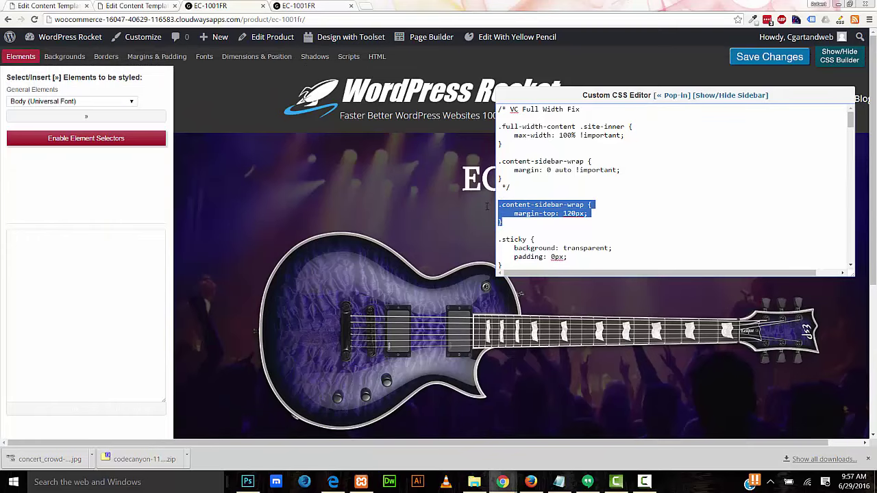
{"action": "key", "text": "Delete"}
{"action": "left_click", "coordinate": [839, 55]}
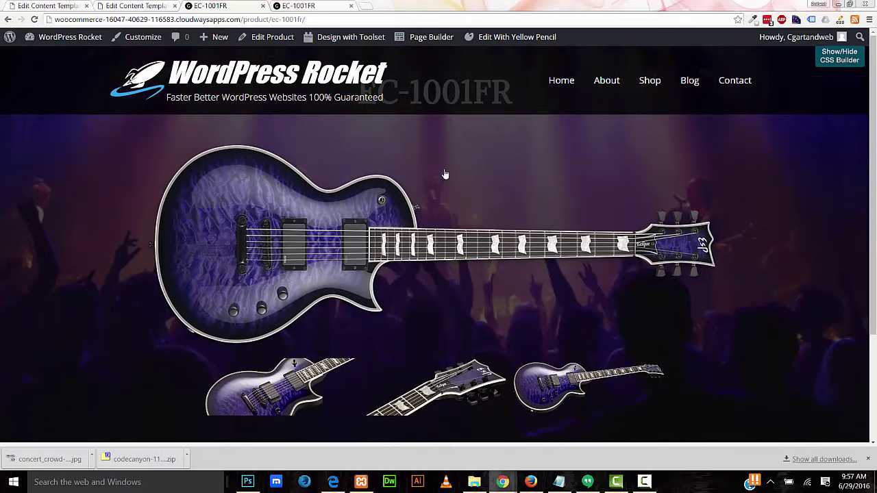
Step: Reopen the template in Beaver Builder and set the title row's top padding to 120
{"action": "left_click", "coordinate": [114, 7]}
{"action": "left_click", "coordinate": [491, 382]}
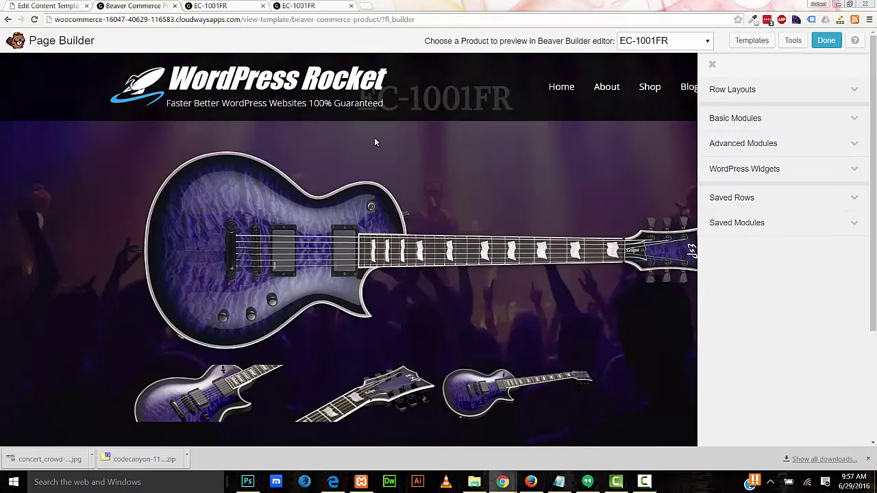
{"action": "mouse_move", "coordinate": [130, 67]}
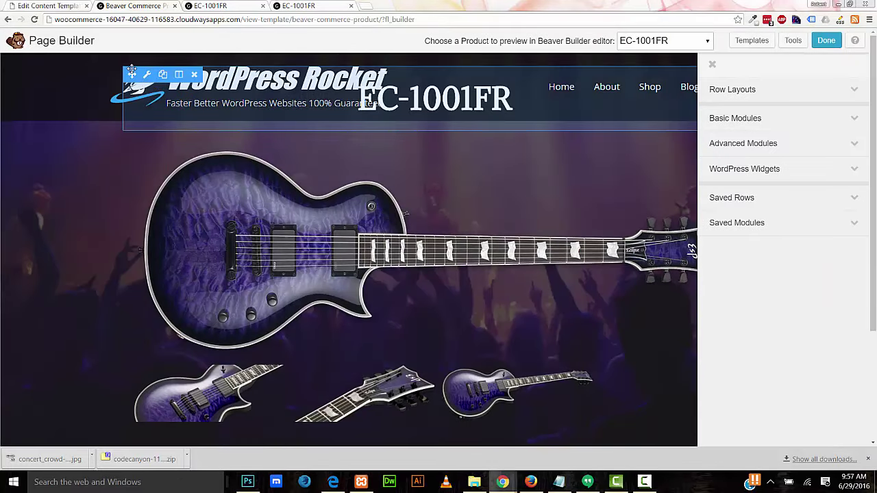
{"action": "left_click", "coordinate": [147, 74]}
{"action": "left_click", "coordinate": [341, 118]}
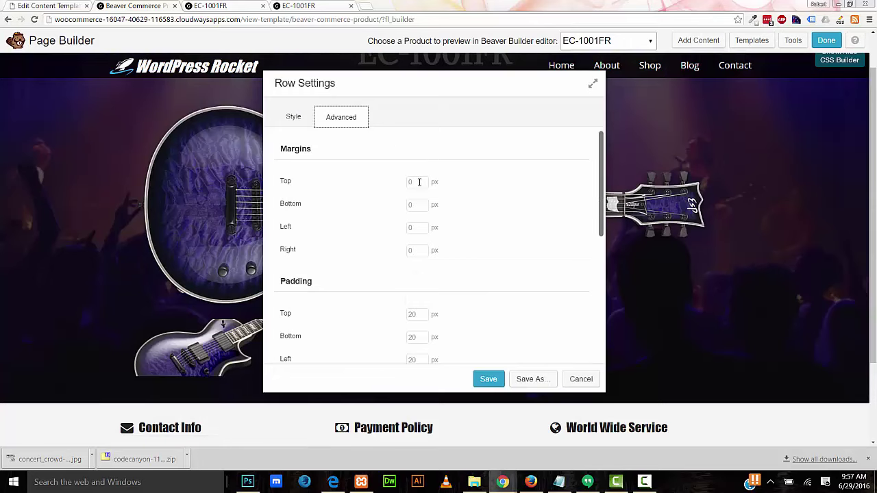
{"action": "left_click", "coordinate": [419, 181]}
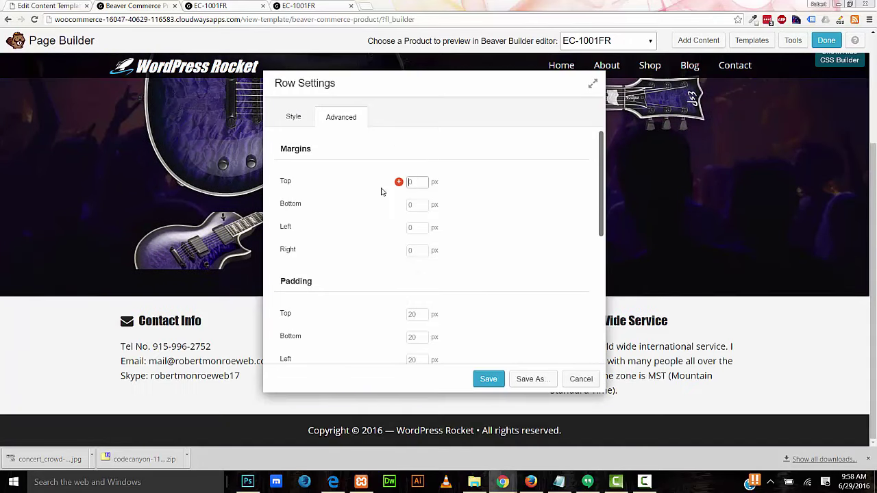
{"action": "left_click", "coordinate": [409, 313]}
{"action": "type", "text": "120"}
{"action": "left_click", "coordinate": [488, 379]}
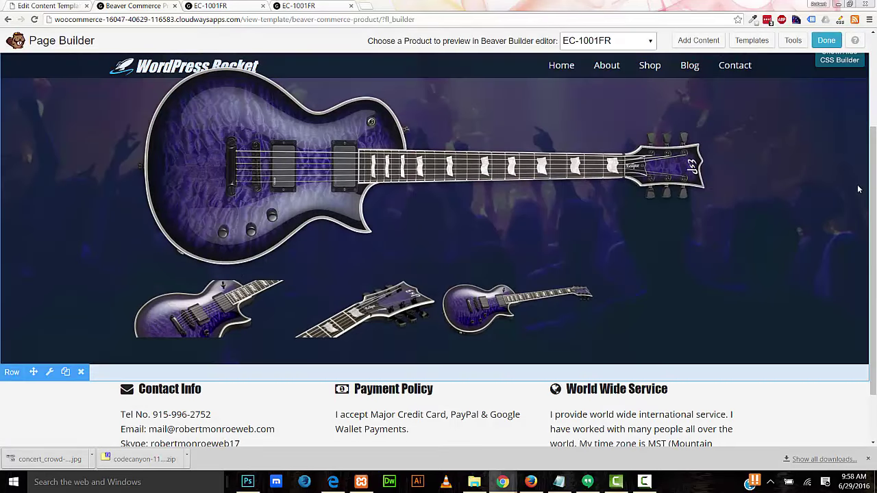
Step: Finish editing and publish the template changes
{"action": "scroll", "coordinate": [870, 188], "scroll_direction": "up", "scroll_amount": 3}
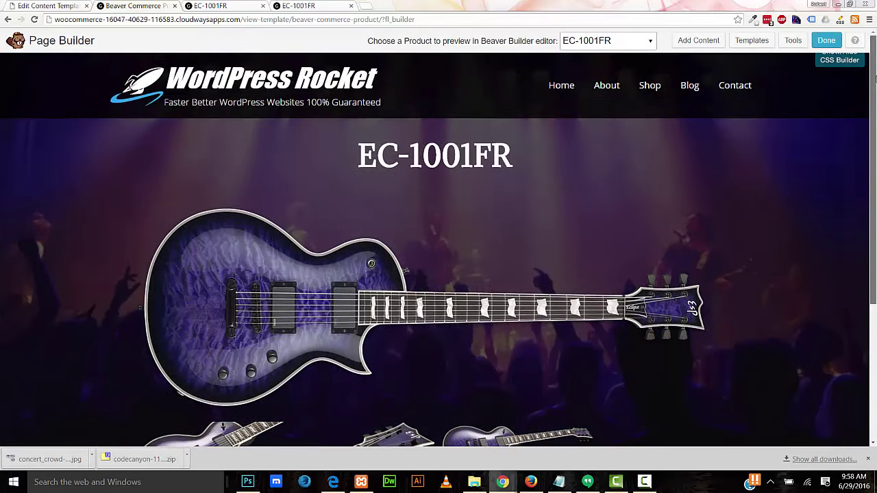
{"action": "left_click", "coordinate": [826, 41]}
{"action": "left_click", "coordinate": [418, 237]}
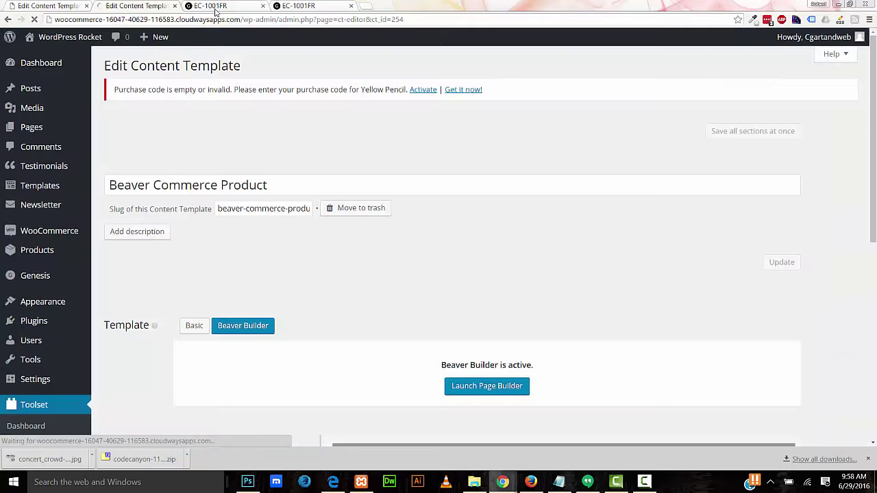
Step: Compare the published EC-1001FR page with the standard WooCommerce product page
{"action": "left_click", "coordinate": [211, 5]}
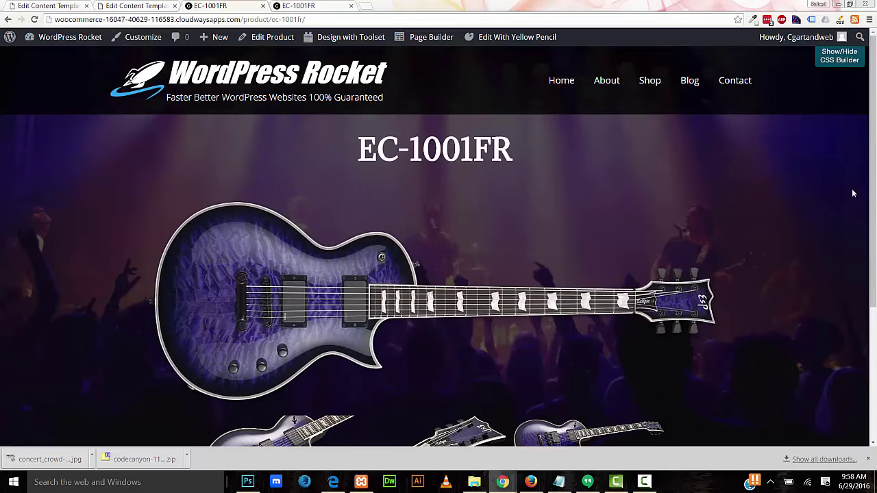
{"action": "left_click_drag", "start_coordinate": [871, 151], "coordinate": [873, 126]}
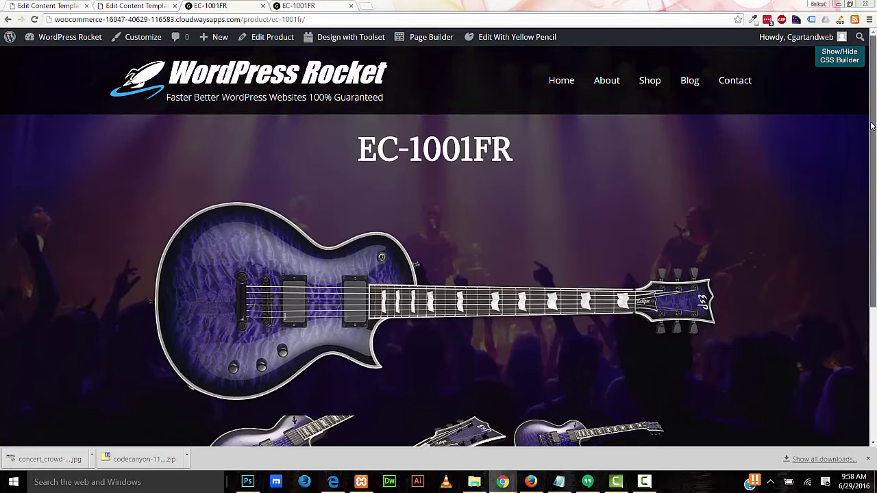
{"action": "left_click", "coordinate": [312, 7]}
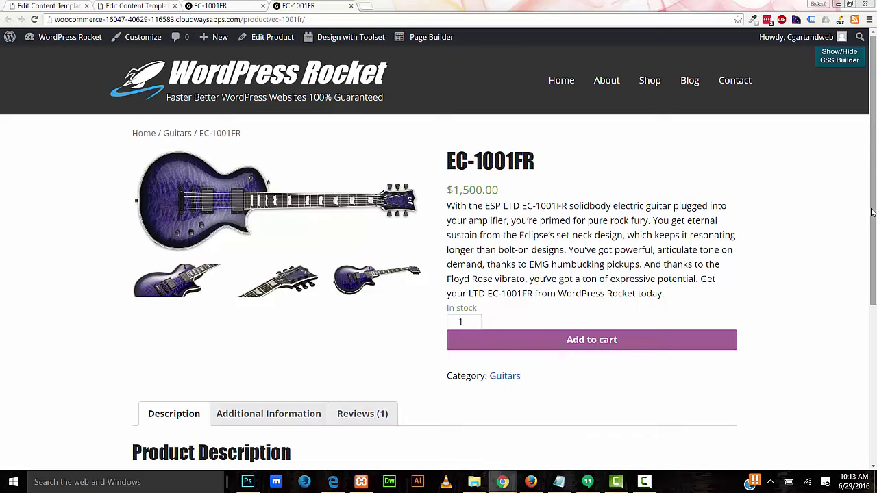
Step: Reopen the template in the page builder and inspect the title row's settings
{"action": "left_click", "coordinate": [136, 6]}
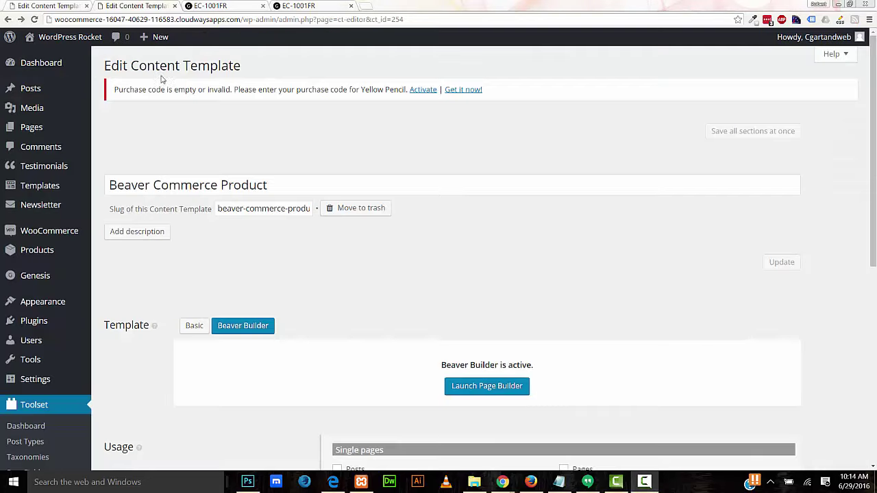
{"action": "left_click", "coordinate": [483, 386]}
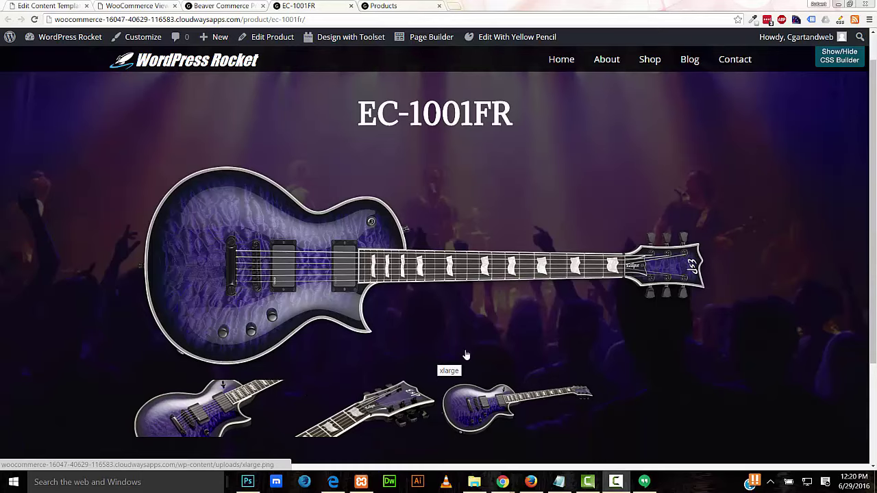
{"action": "left_click", "coordinate": [219, 5]}
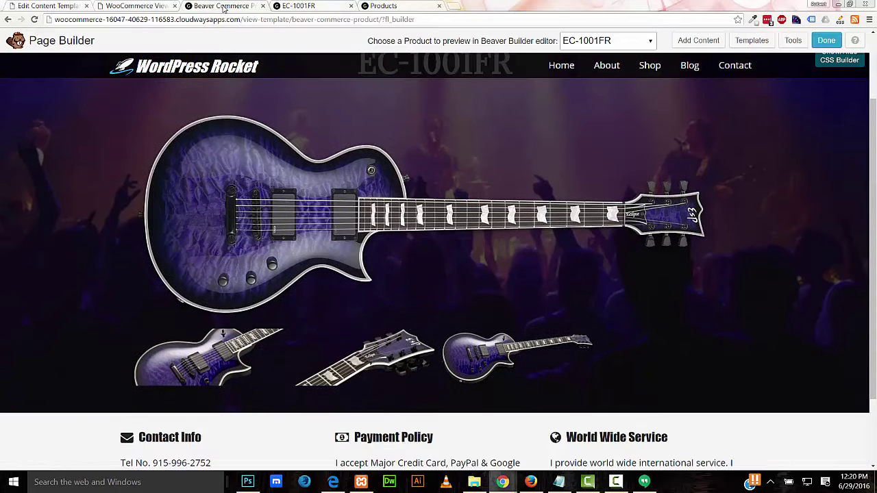
{"action": "left_click", "coordinate": [49, 420]}
{"action": "scroll", "coordinate": [577, 290], "scroll_direction": "down", "scroll_amount": 5}
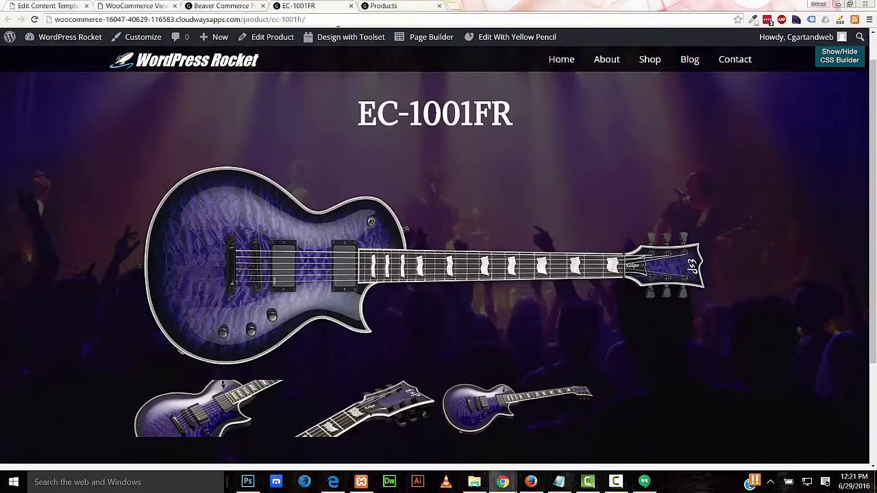
Step: Move the /* comment opener from above .photo-row to before the .woocommerce-page rule
{"action": "left_click", "coordinate": [843, 65]}
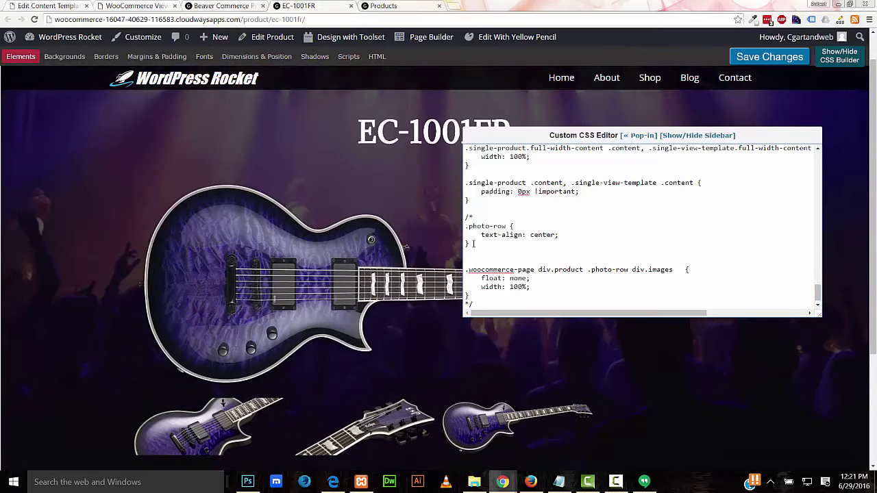
{"action": "left_click_drag", "start_coordinate": [475, 245], "coordinate": [468, 218]}
{"action": "key", "text": "ctrl+c"}
{"action": "right_click", "coordinate": [468, 218]}
{"action": "left_click", "coordinate": [483, 228]}
{"action": "right_click", "coordinate": [472, 263]}
{"action": "left_click", "coordinate": [497, 325]}
{"action": "left_click", "coordinate": [840, 55]}
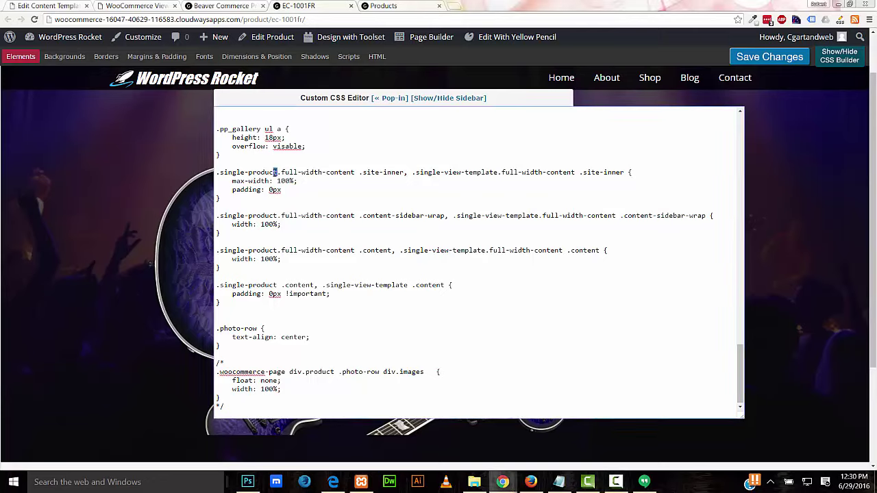
Step: Review the .single-product, .single-view-template and content-sidebar-wrap through .photo-row rules
{"action": "left_click_drag", "start_coordinate": [278, 172], "coordinate": [217, 172]}
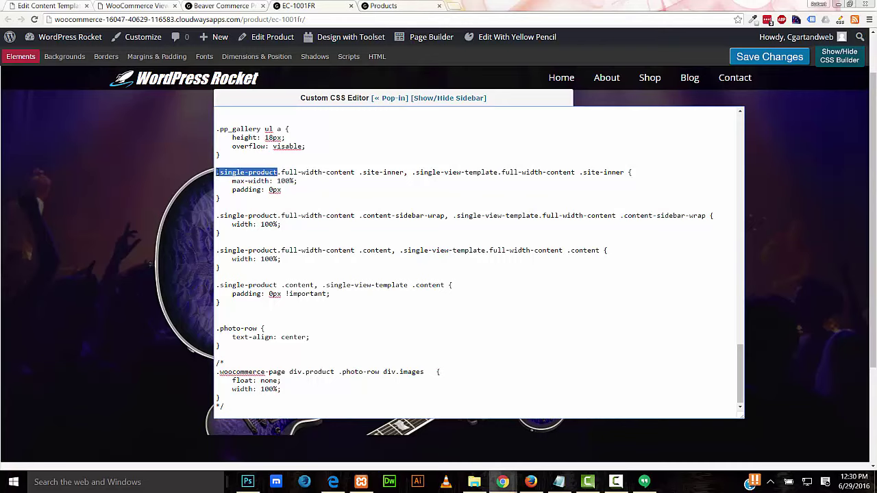
{"action": "left_click_drag", "start_coordinate": [497, 172], "coordinate": [419, 172]}
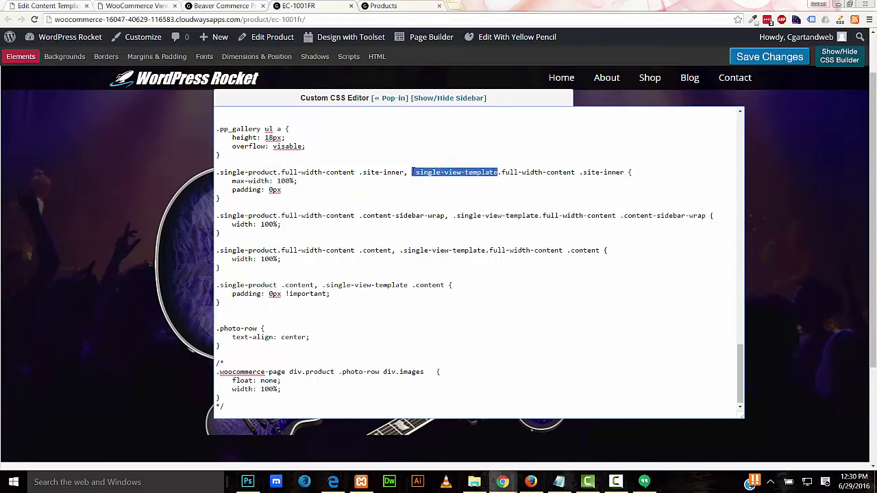
{"action": "left_click", "coordinate": [417, 185]}
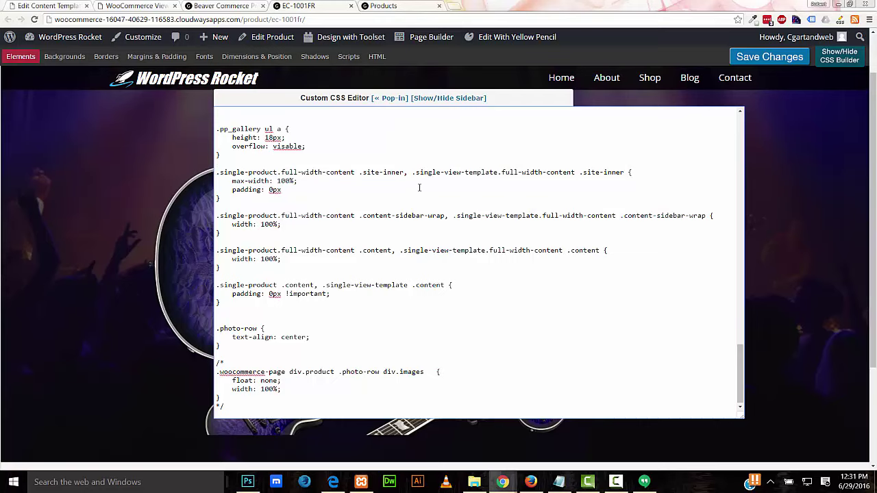
{"action": "left_click_drag", "start_coordinate": [270, 337], "coordinate": [217, 172]}
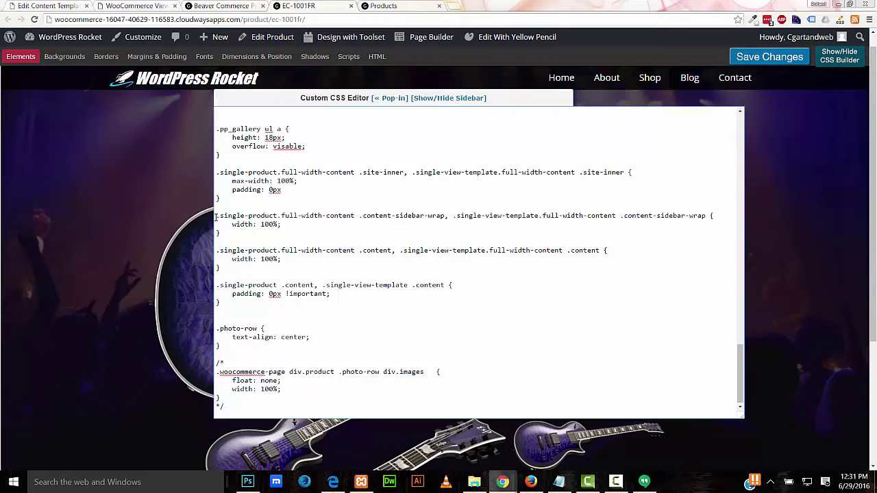
{"action": "left_click_drag", "start_coordinate": [216, 216], "coordinate": [221, 346]}
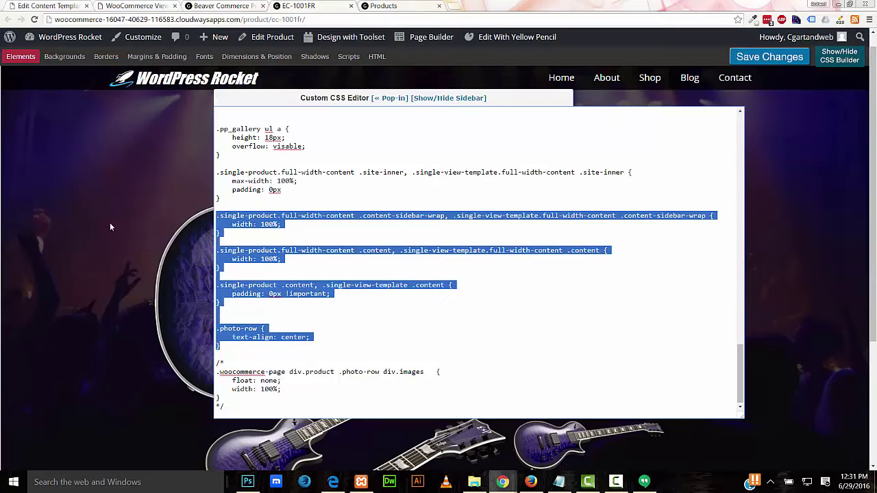
{"action": "left_click", "coordinate": [377, 315]}
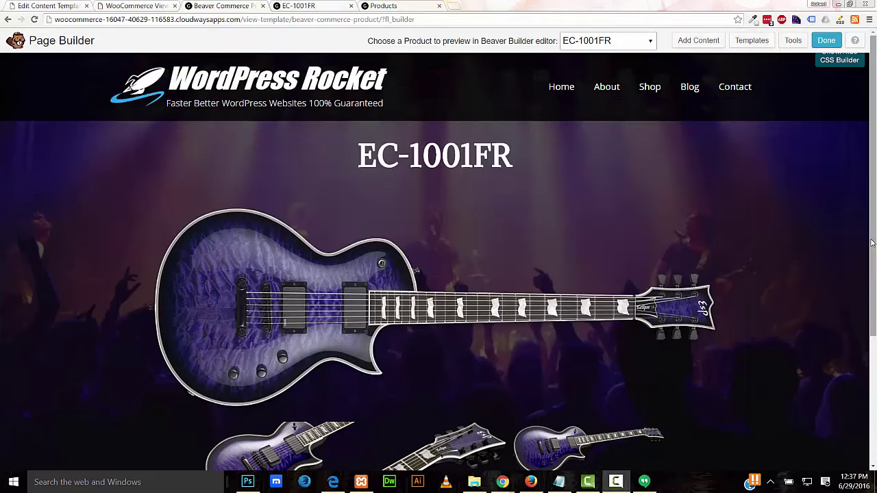
Step: Add a 2 Columns row with a 'Product Details' Heading 3 text module on the left
{"action": "scroll", "coordinate": [873, 242], "scroll_direction": "down", "scroll_amount": 3}
{"action": "left_click", "coordinate": [698, 40]}
{"action": "left_click_drag", "start_coordinate": [729, 140], "coordinate": [465, 369]}
{"action": "left_click_drag", "start_coordinate": [725, 294], "coordinate": [272, 404]}
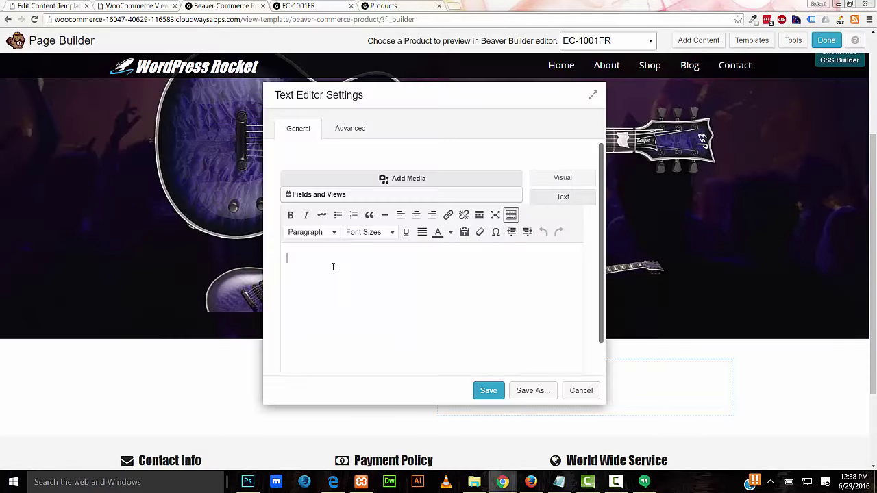
{"action": "type", "text": "Product Details"}
{"action": "triple_click", "coordinate": [333, 267]}
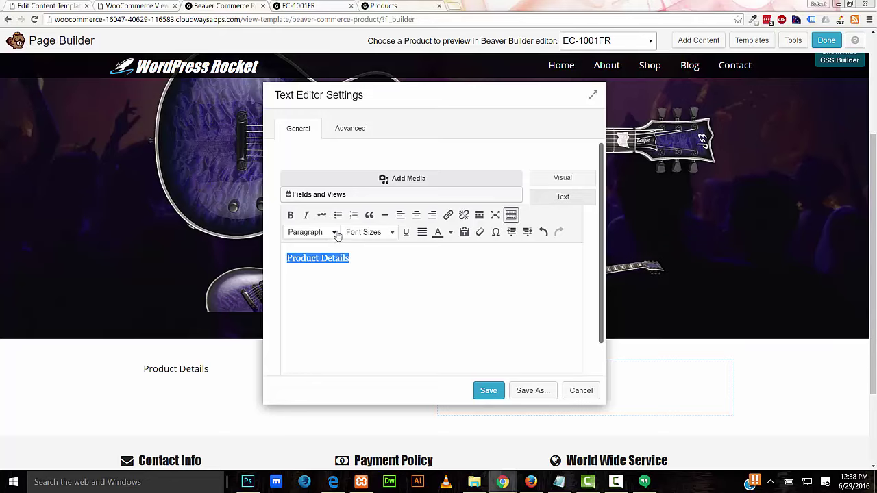
{"action": "left_click", "coordinate": [329, 233]}
{"action": "left_click", "coordinate": [348, 327]}
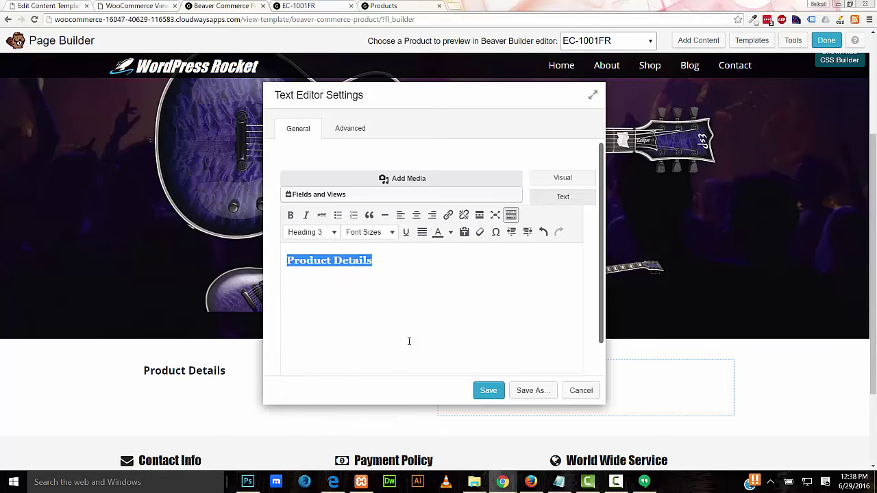
{"action": "left_click", "coordinate": [489, 391]}
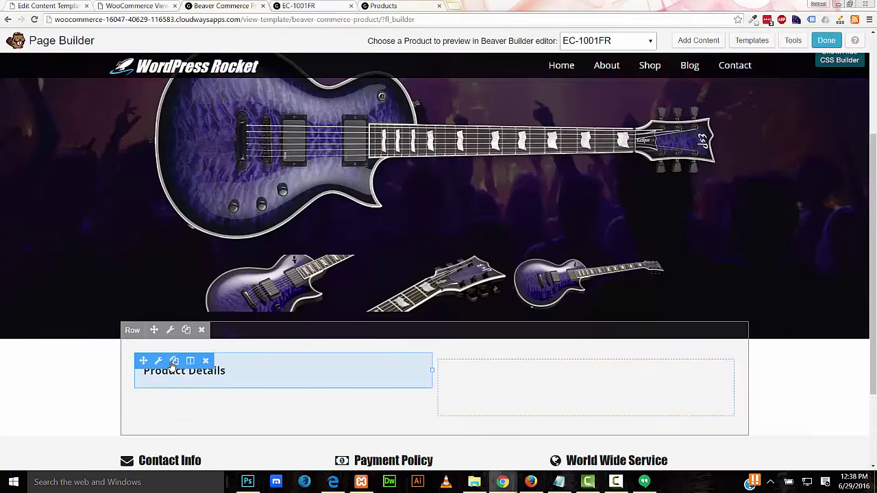
Step: Duplicate the heading into the right column and retitle it 'Demo Video'
{"action": "left_click", "coordinate": [175, 361]}
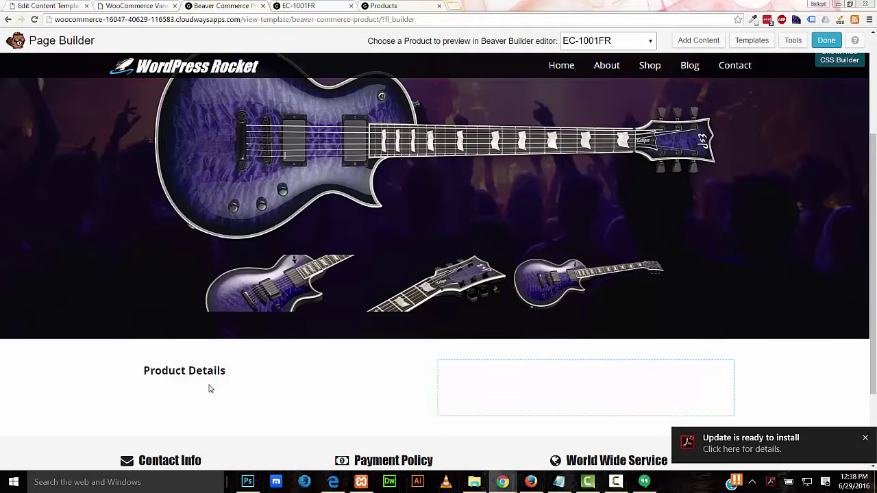
{"action": "left_click_drag", "start_coordinate": [195, 410], "coordinate": [471, 381]}
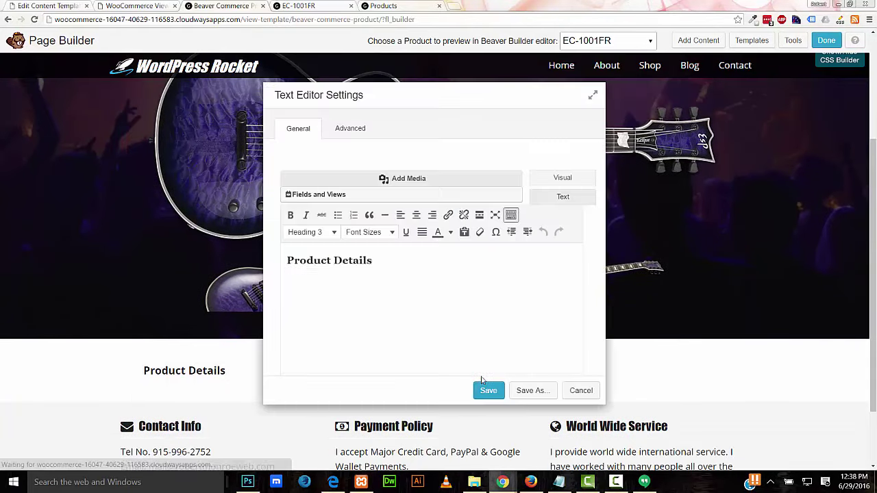
{"action": "key", "text": "ctrl+a"}
{"action": "type", "text": "Dem"}
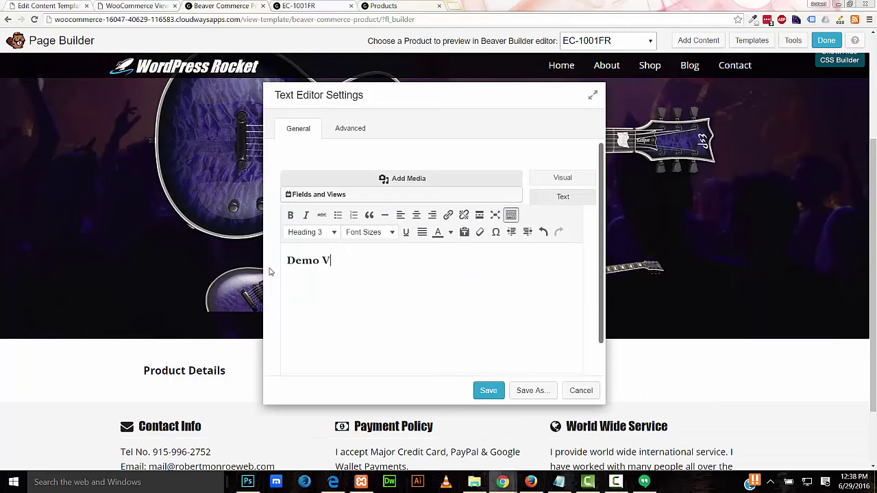
{"action": "type", "text": "o Video"}
{"action": "left_click", "coordinate": [489, 391]}
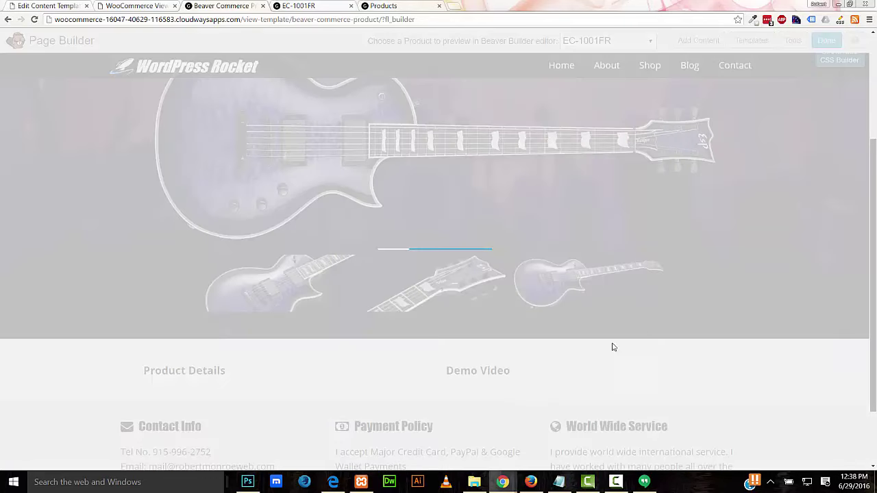
Step: Add a text module below Product Details holding the Post excerpt shortcode
{"action": "left_click", "coordinate": [698, 41]}
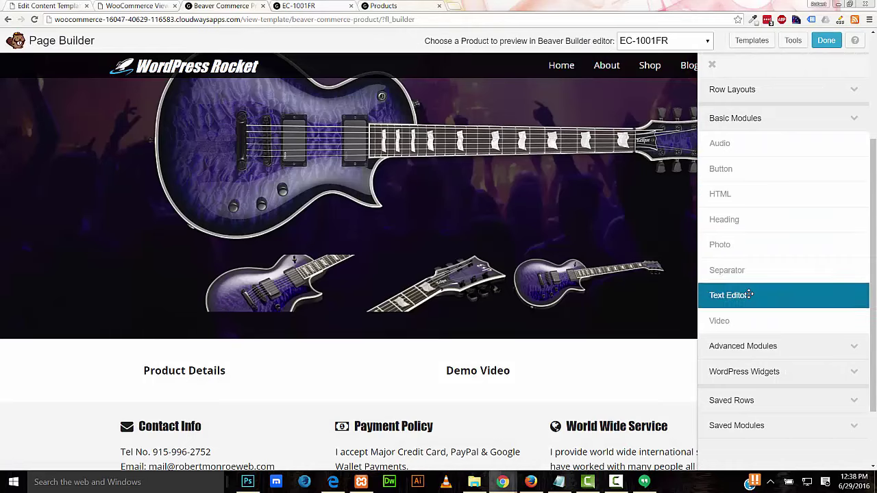
{"action": "left_click_drag", "start_coordinate": [745, 295], "coordinate": [261, 418]}
{"action": "left_click", "coordinate": [314, 197]}
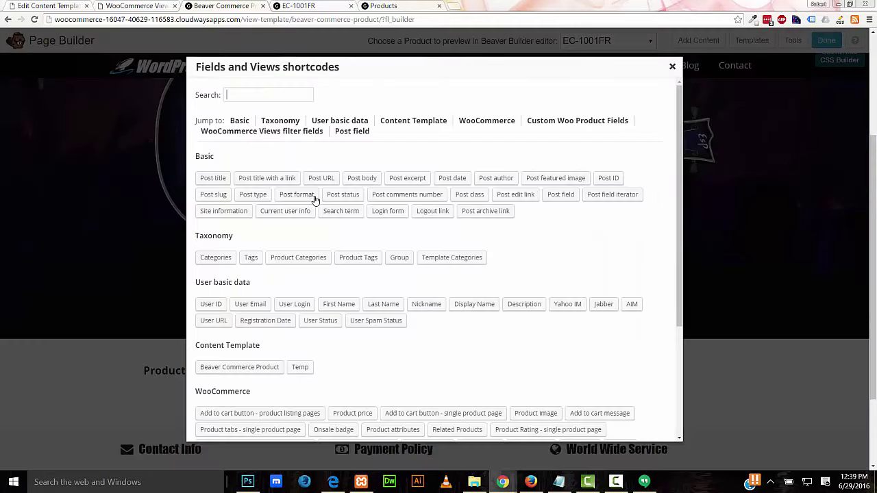
{"action": "left_click", "coordinate": [404, 178]}
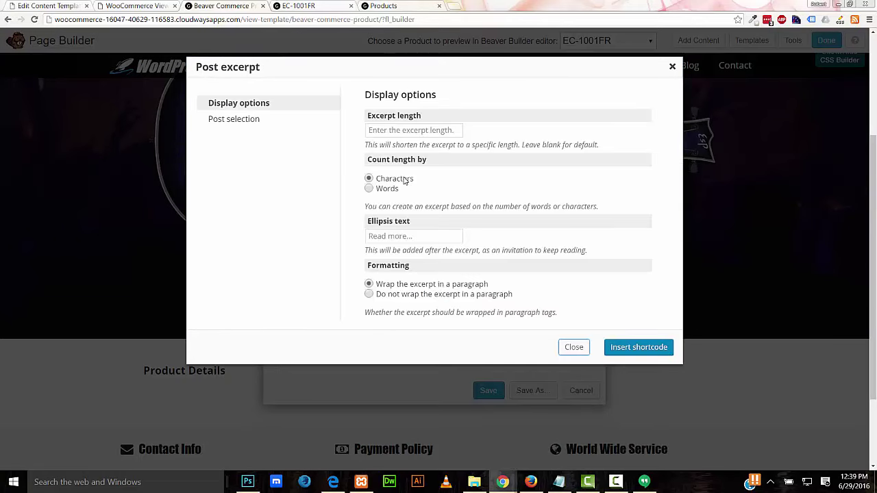
{"action": "left_click", "coordinate": [639, 348]}
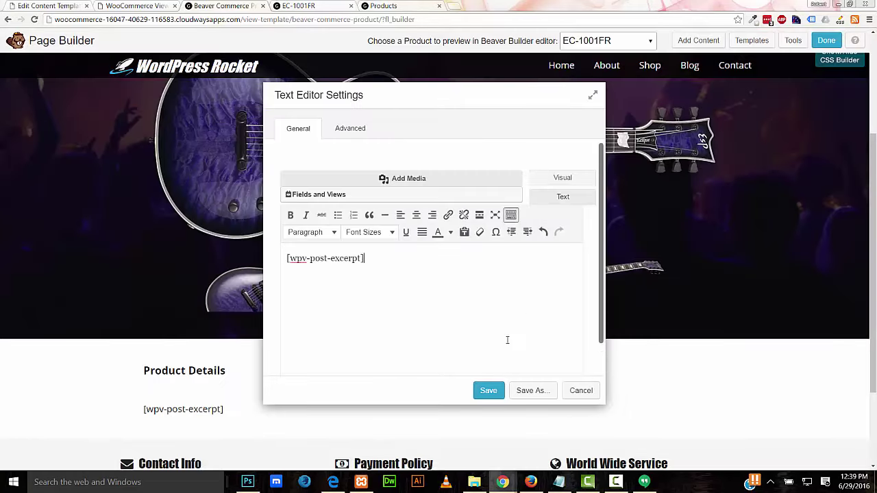
{"action": "left_click", "coordinate": [486, 392]}
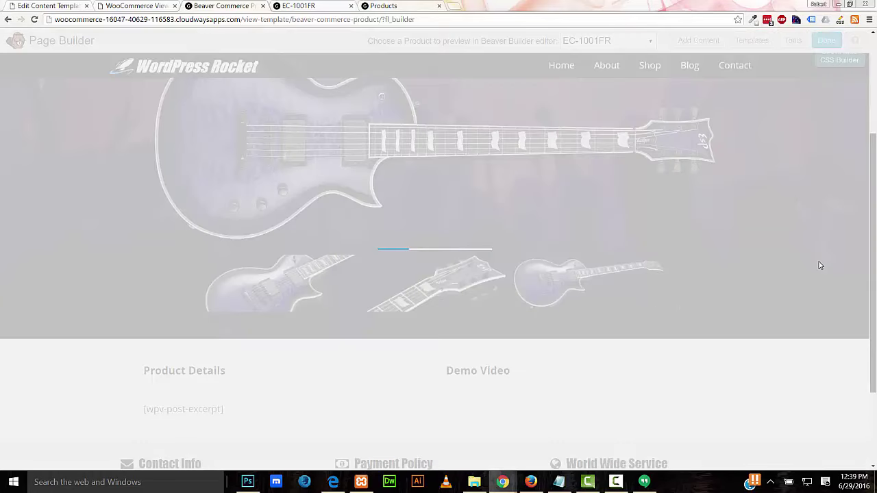
{"action": "scroll", "coordinate": [818, 266], "scroll_direction": "down", "scroll_amount": 3}
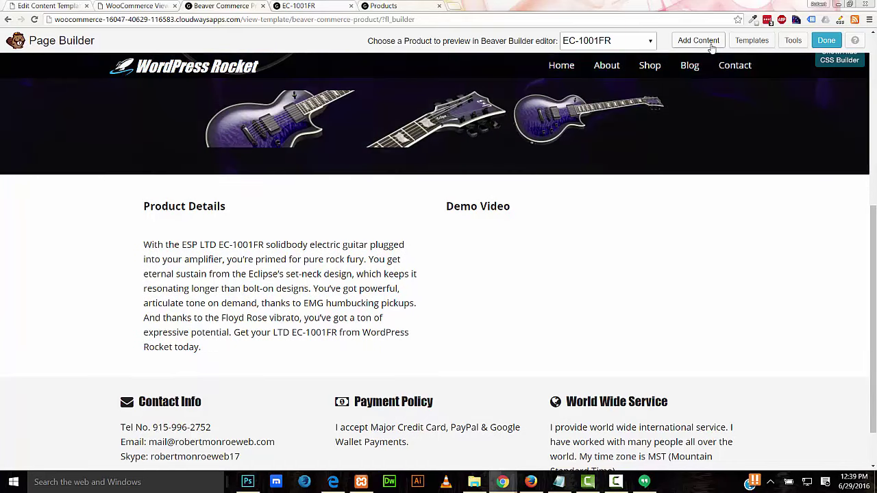
Step: Add a text module below Demo Video holding the Video Embed Code field shortcode
{"action": "left_click", "coordinate": [699, 41]}
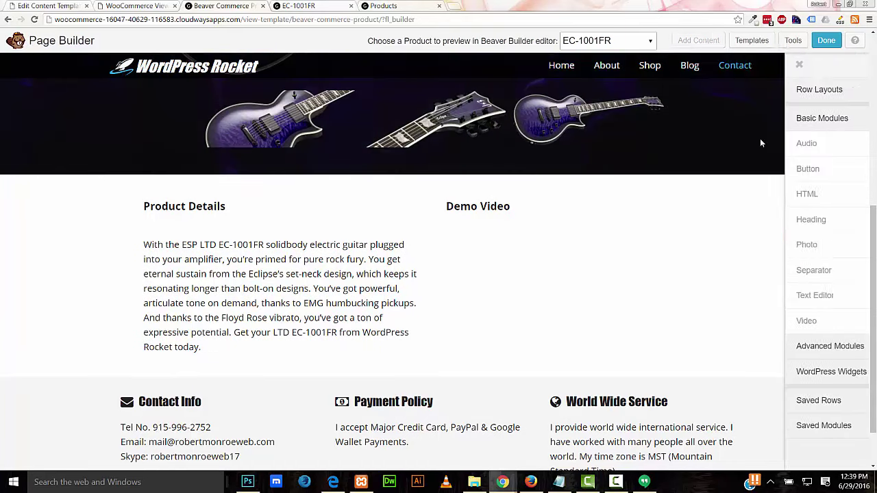
{"action": "left_click_drag", "start_coordinate": [754, 296], "coordinate": [570, 290]}
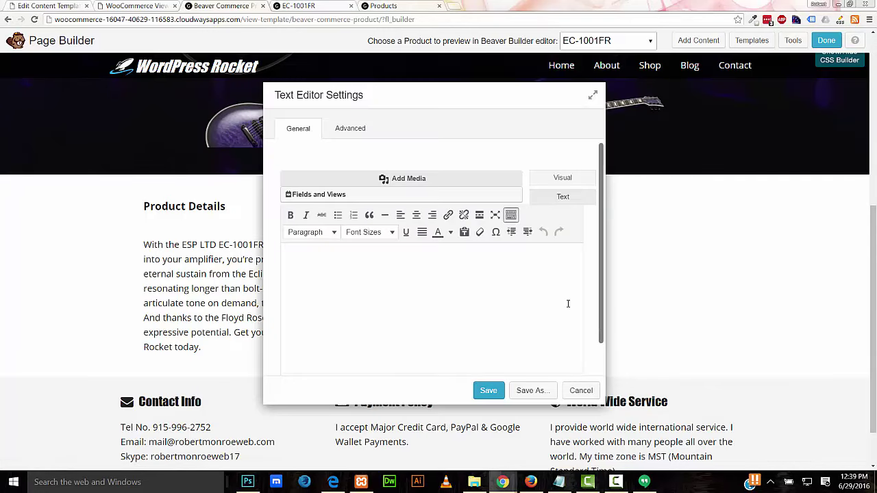
{"action": "left_click", "coordinate": [333, 196]}
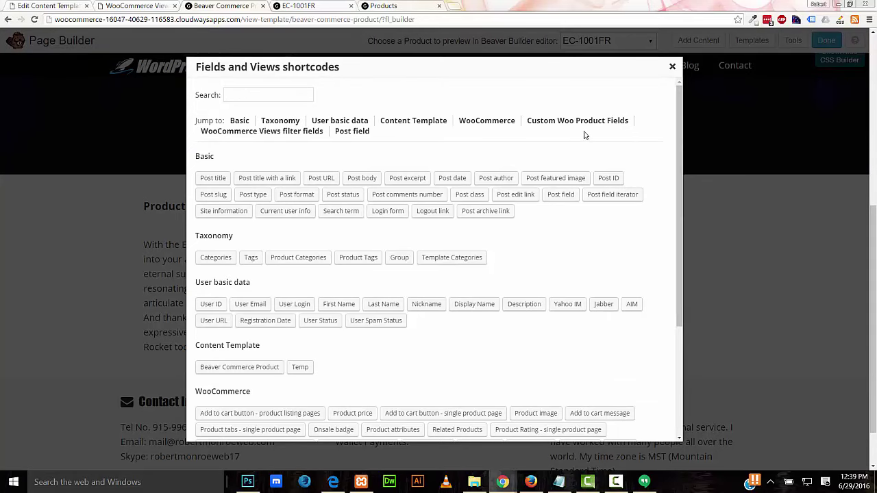
{"action": "left_click_drag", "start_coordinate": [681, 163], "coordinate": [681, 271]}
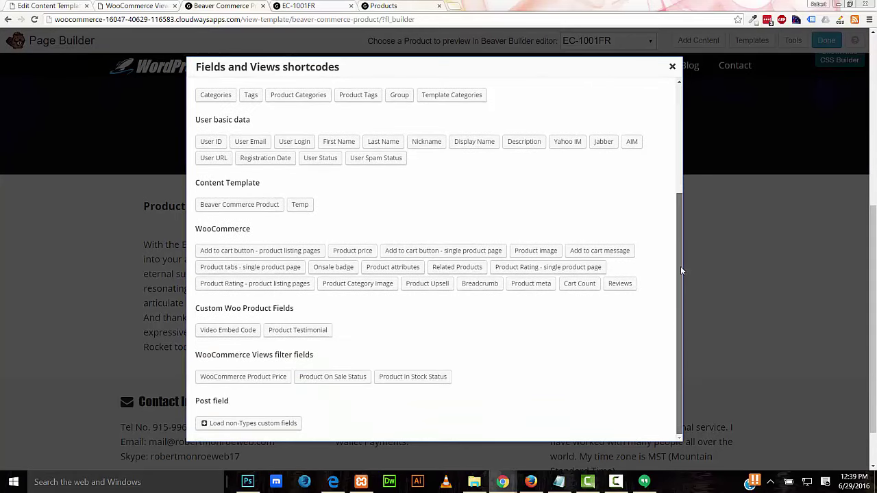
{"action": "left_click", "coordinate": [223, 331]}
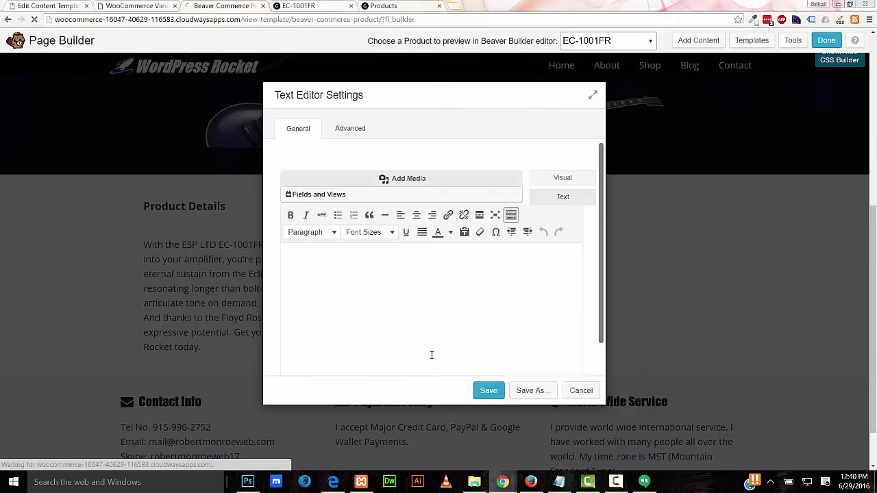
{"action": "left_click", "coordinate": [584, 392]}
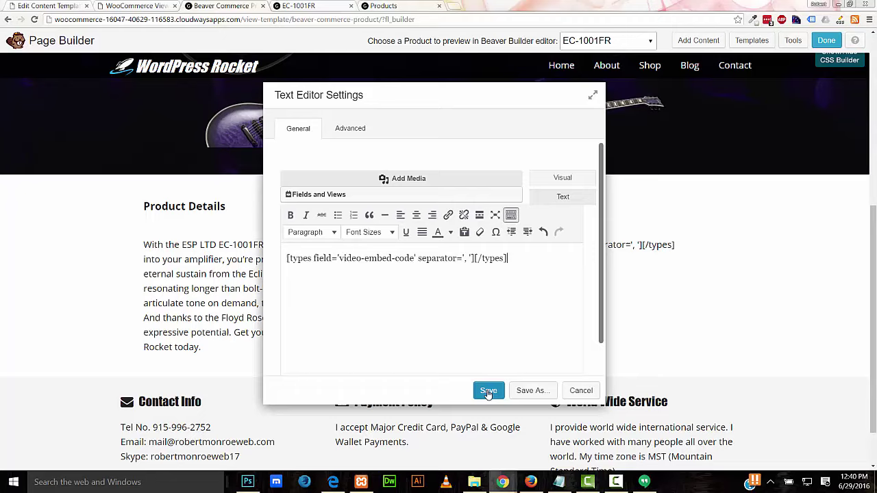
{"action": "left_click", "coordinate": [488, 390]}
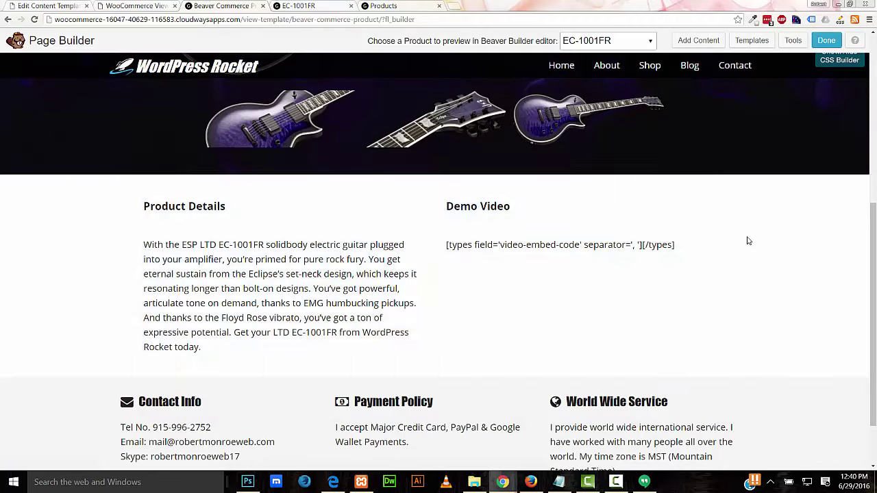
{"action": "left_click_drag", "start_coordinate": [873, 213], "coordinate": [873, 218]}
Step: Add a text module with the Product price shortcode below the description
{"action": "left_click", "coordinate": [690, 41]}
{"action": "left_click_drag", "start_coordinate": [773, 295], "coordinate": [277, 327]}
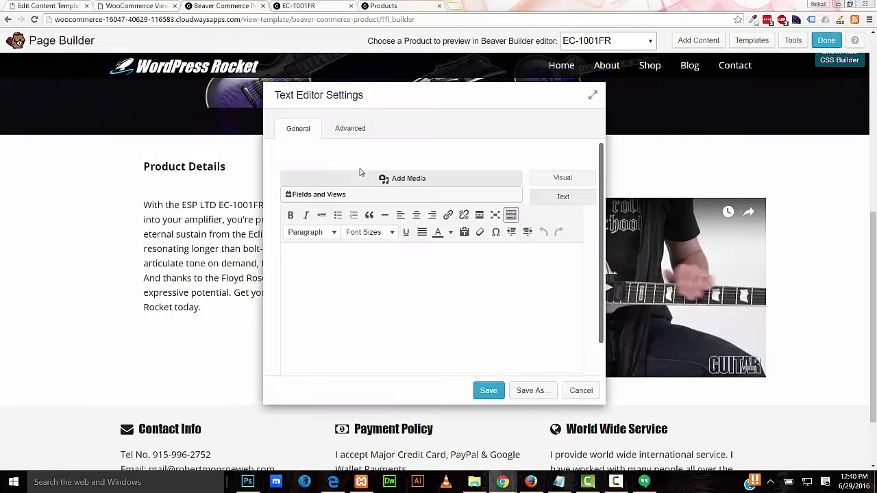
{"action": "left_click", "coordinate": [353, 196]}
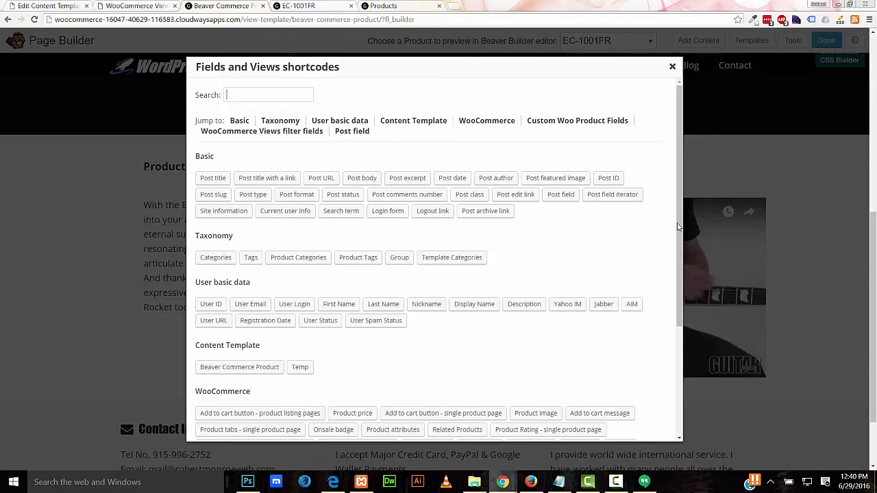
{"action": "left_click_drag", "start_coordinate": [682, 226], "coordinate": [681, 306]}
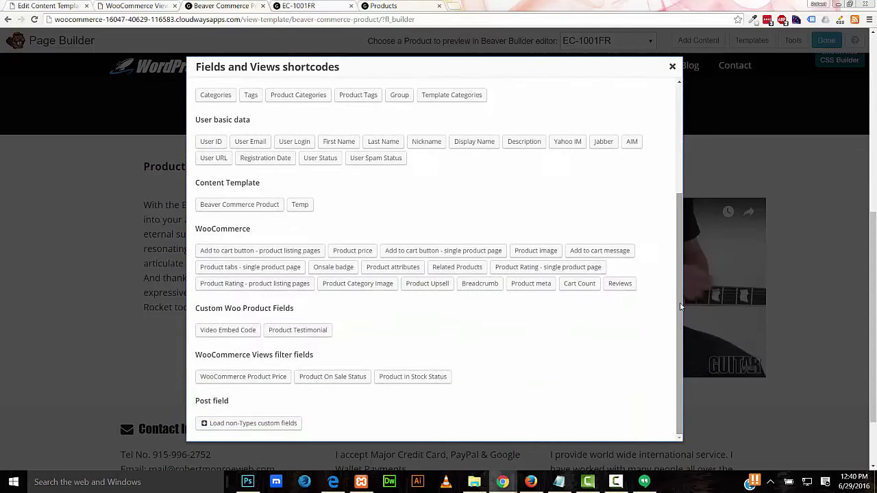
{"action": "left_click", "coordinate": [352, 251]}
{"action": "left_click", "coordinate": [487, 391]}
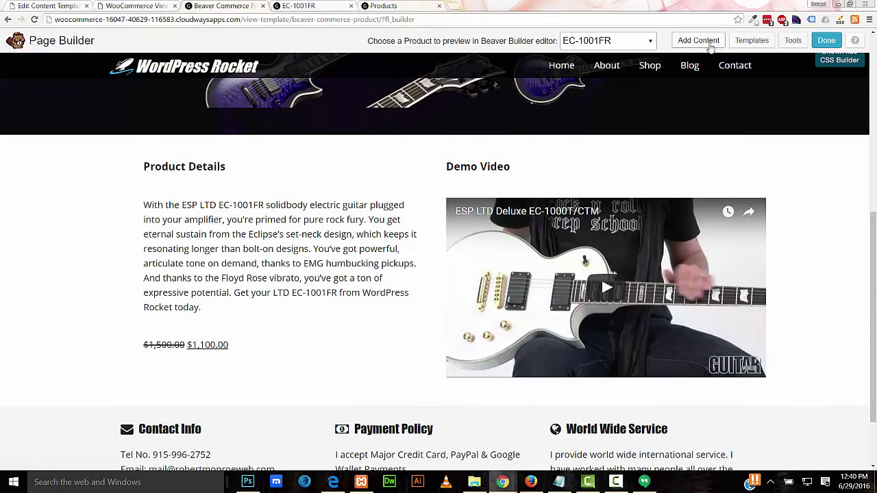
Step: Add another empty text module below the price, leaving its field list unused
{"action": "left_click", "coordinate": [698, 41]}
{"action": "left_click_drag", "start_coordinate": [749, 292], "coordinate": [275, 386]}
{"action": "left_click", "coordinate": [386, 194]}
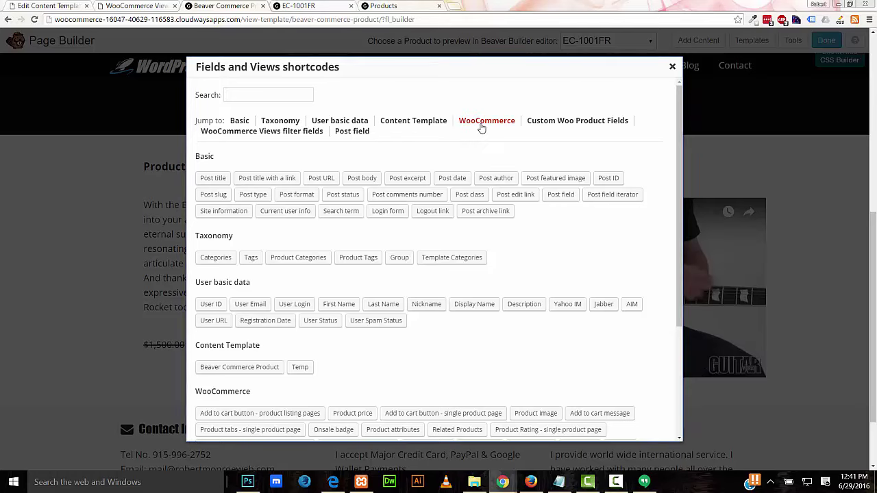
{"action": "scroll", "coordinate": [668, 329], "scroll_direction": "down", "scroll_amount": 3}
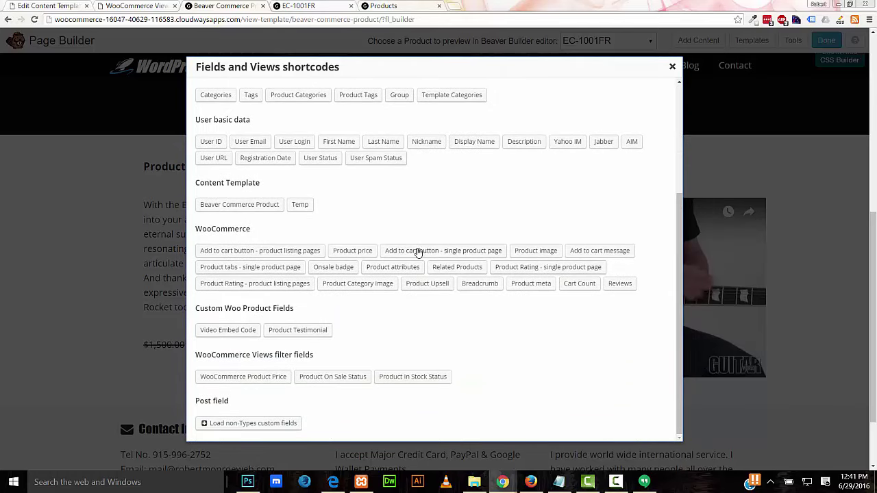
{"action": "left_click", "coordinate": [419, 251]}
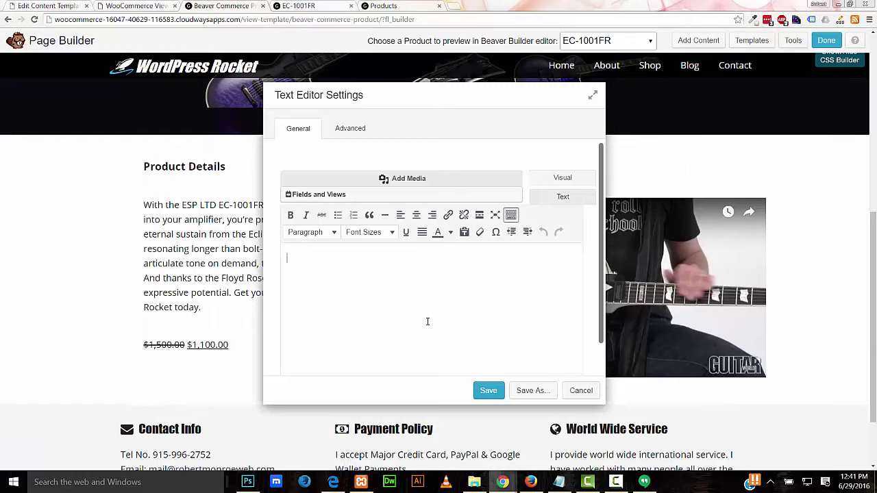
Step: Replace the content template's shortcodes with the single-product 'Add to cart button' shortcode
{"action": "left_click", "coordinate": [48, 5]}
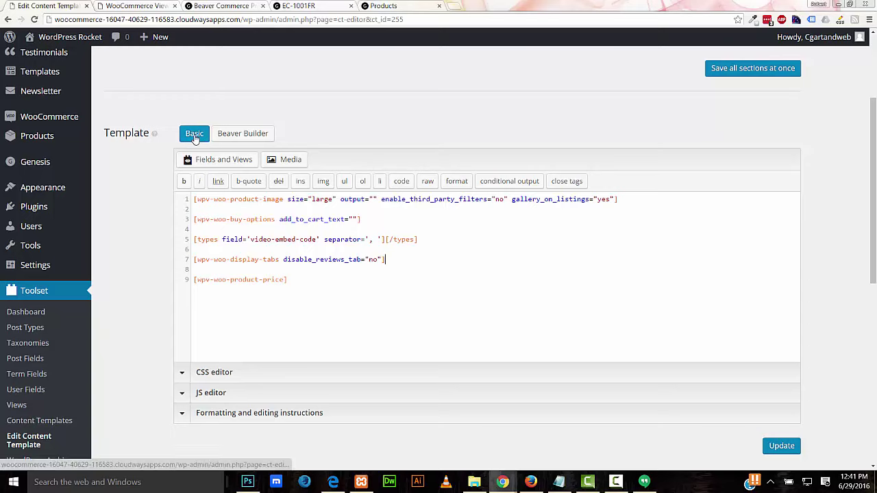
{"action": "left_click_drag", "start_coordinate": [325, 279], "coordinate": [193, 196]}
{"action": "key", "text": "BackSpace"}
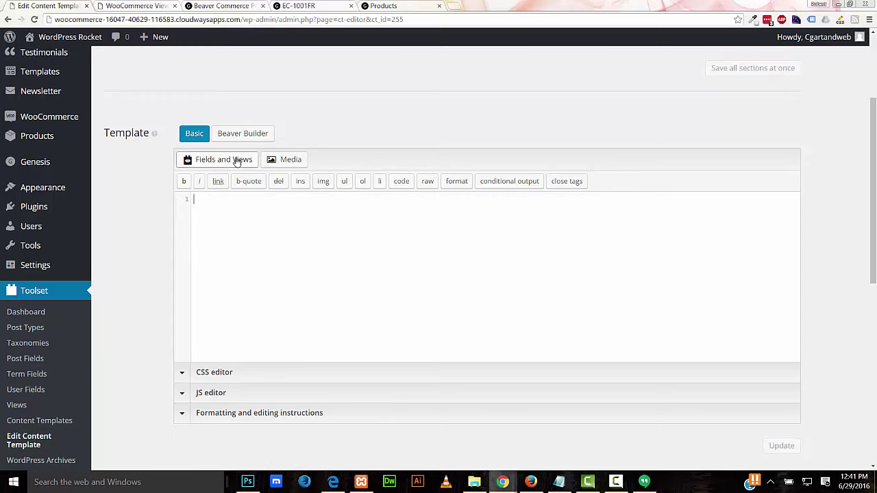
{"action": "left_click", "coordinate": [233, 160]}
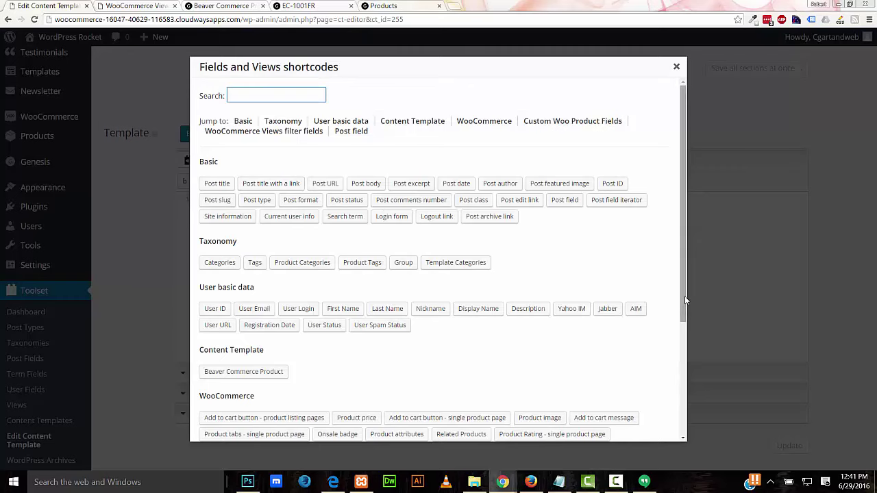
{"action": "left_click_drag", "start_coordinate": [684, 297], "coordinate": [678, 335]}
{"action": "scroll", "coordinate": [679, 336], "scroll_direction": "down", "scroll_amount": 3}
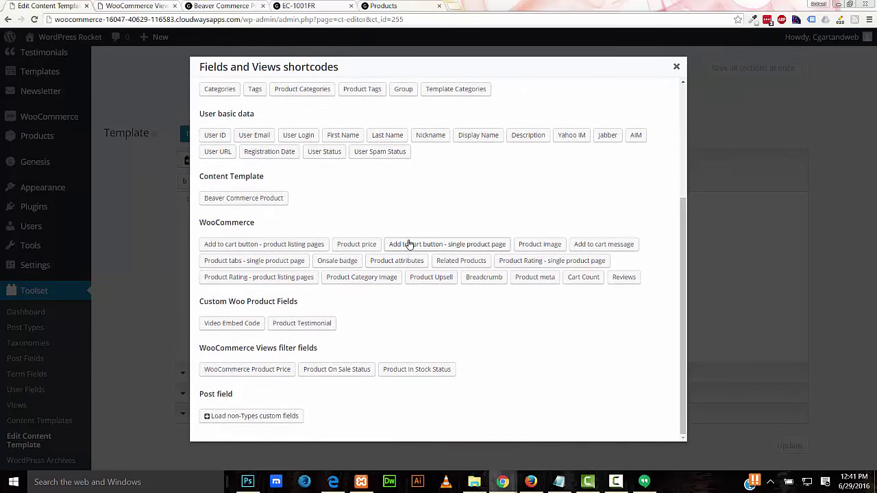
{"action": "left_click", "coordinate": [409, 246]}
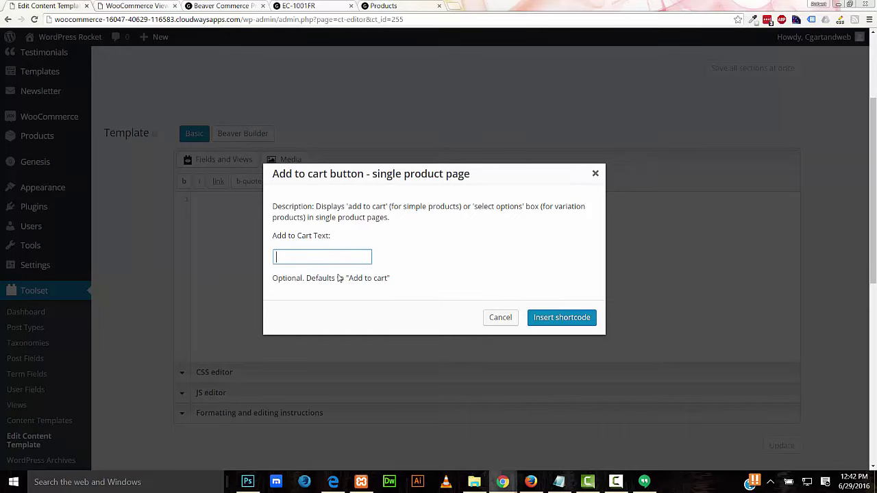
{"action": "left_click", "coordinate": [555, 320]}
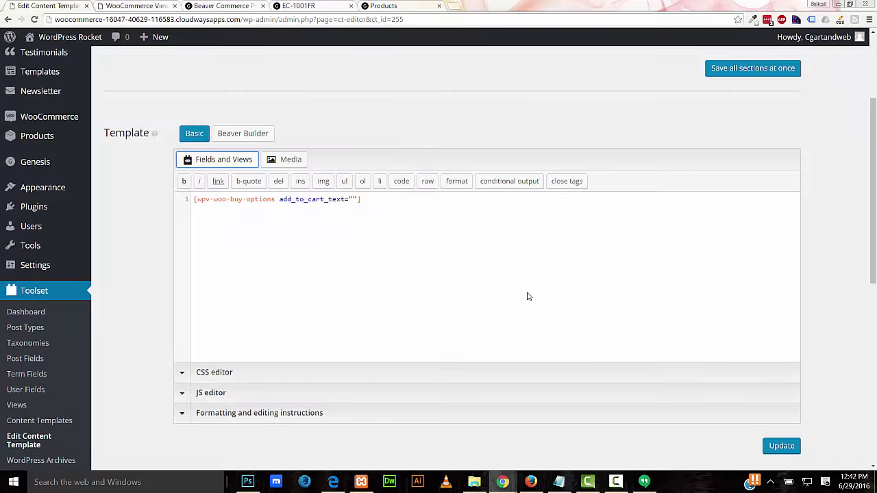
Step: Copy the add-to-cart shortcode and bring it to the empty text module in Beaver Builder
{"action": "left_click_drag", "start_coordinate": [361, 200], "coordinate": [194, 199]}
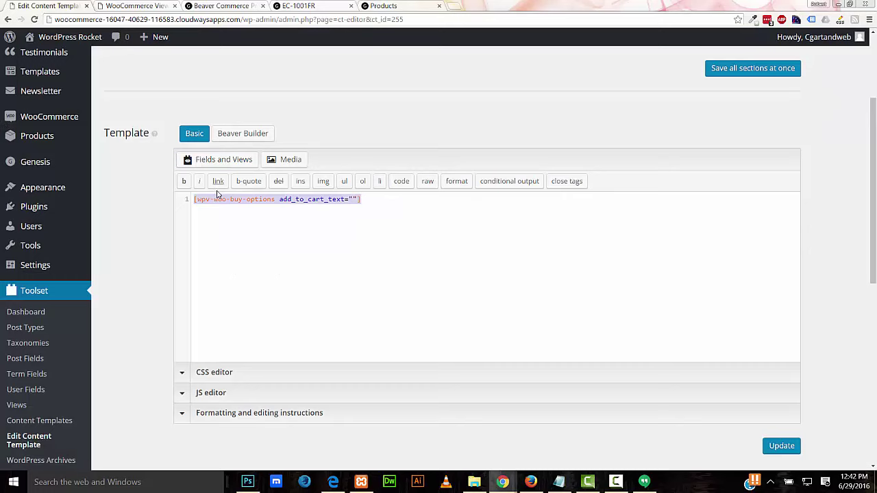
{"action": "right_click", "coordinate": [216, 199]}
{"action": "left_click", "coordinate": [240, 214]}
{"action": "left_click", "coordinate": [195, 5]}
{"action": "right_click", "coordinate": [293, 253]}
Step: Paste [wpv-woo-buy-options add_to_cart_text=""] into the module below the price and save it
{"action": "left_click", "coordinate": [328, 319]}
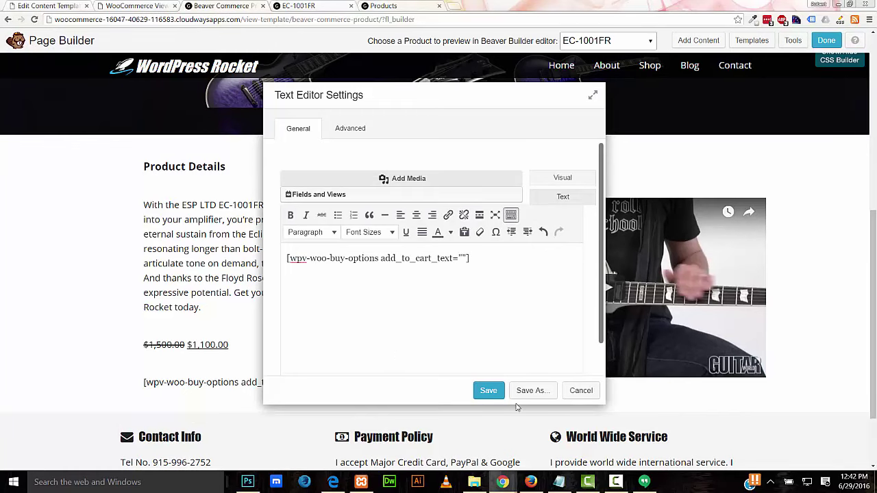
{"action": "left_click", "coordinate": [488, 391]}
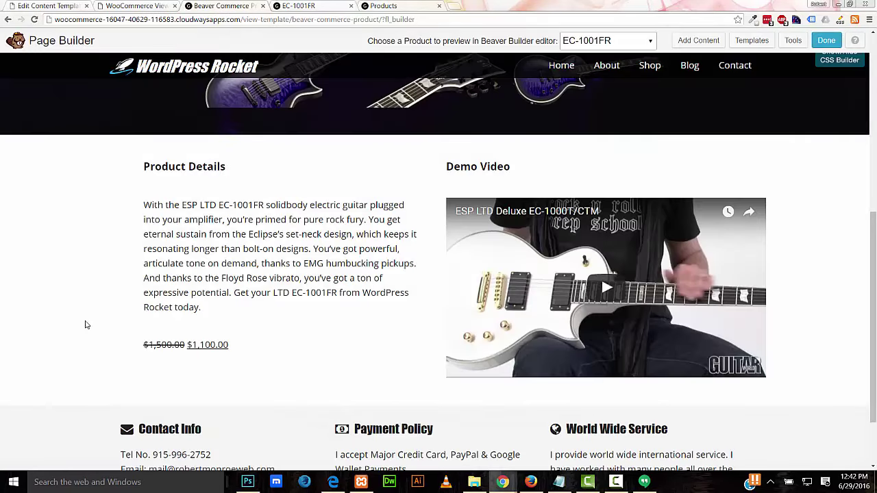
{"action": "mouse_move", "coordinate": [206, 377]}
{"action": "left_click", "coordinate": [160, 375]}
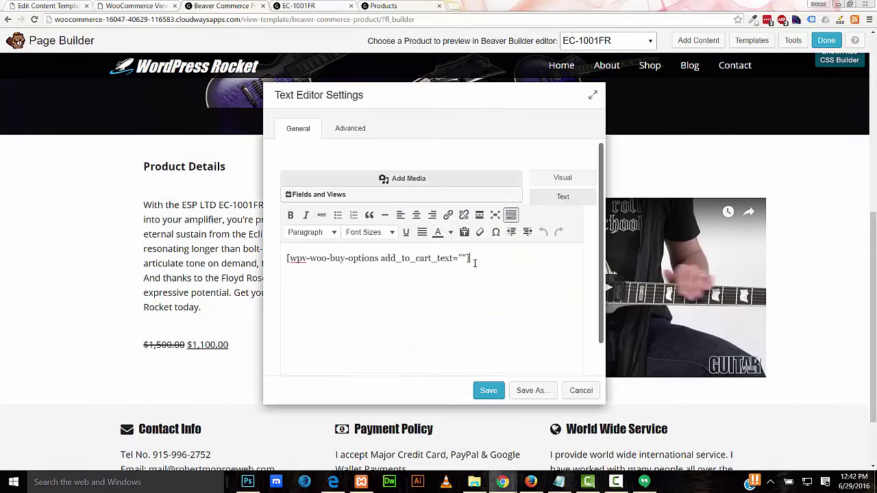
{"action": "left_click_drag", "start_coordinate": [472, 260], "coordinate": [318, 258]}
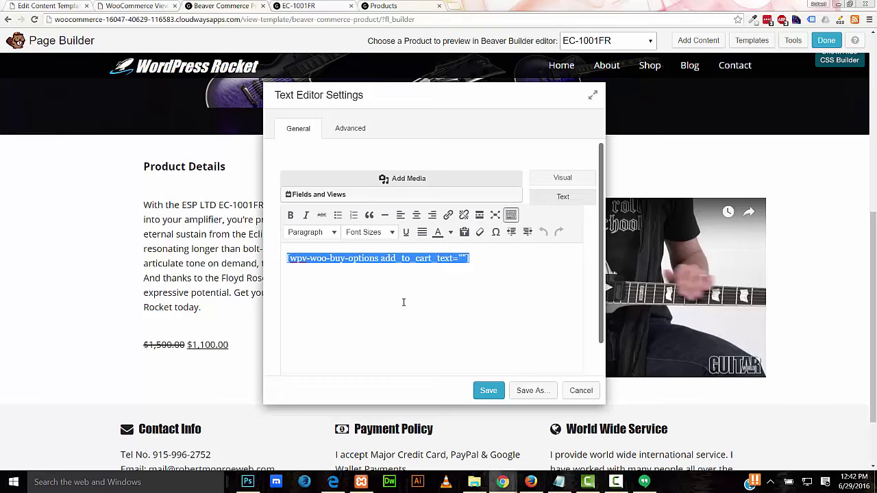
{"action": "left_click", "coordinate": [486, 390]}
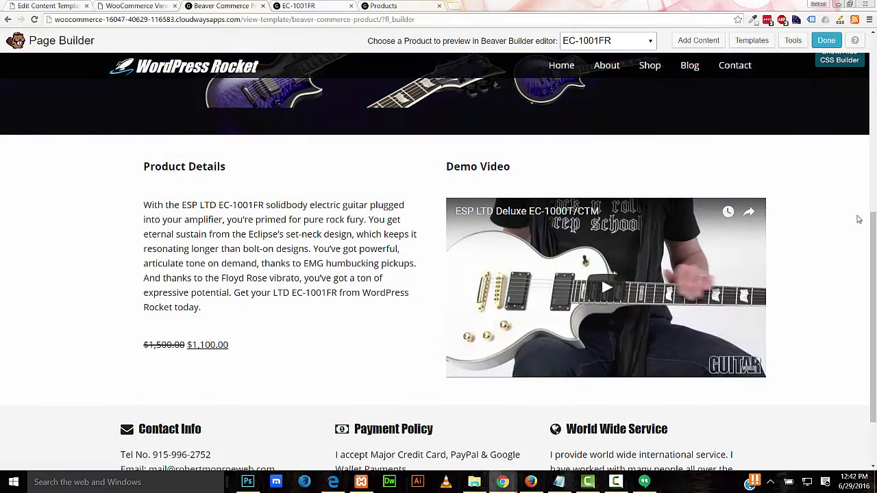
Step: Add a one-column row below the product details and drop a Text Editor module into it
{"action": "left_click", "coordinate": [699, 41]}
{"action": "left_click", "coordinate": [753, 89]}
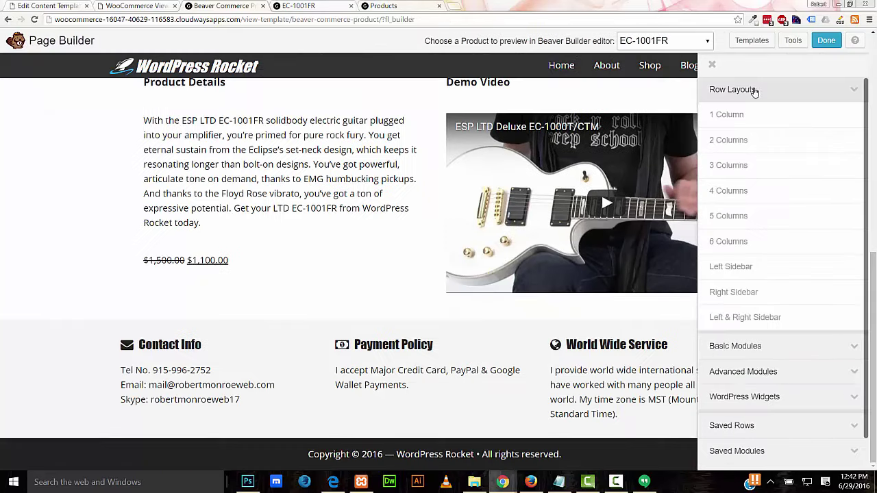
{"action": "left_click_drag", "start_coordinate": [747, 114], "coordinate": [478, 348]}
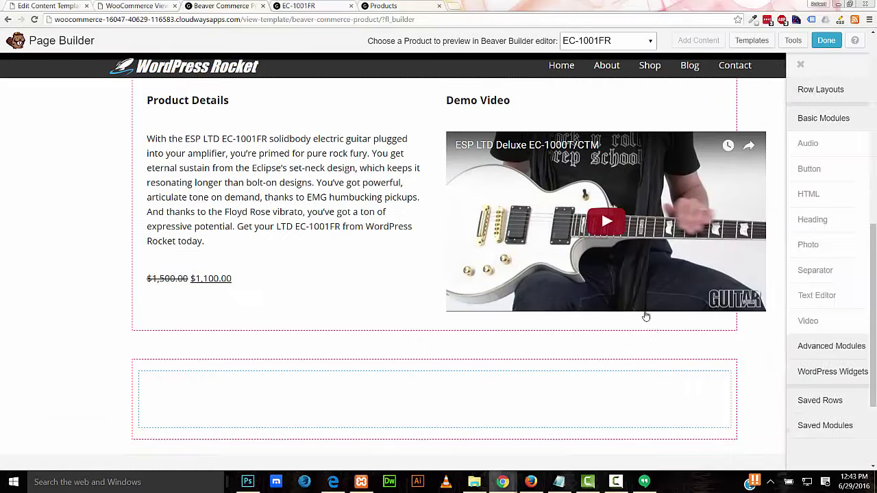
{"action": "left_click_drag", "start_coordinate": [817, 296], "coordinate": [490, 416]}
Step: Insert the Product Testimonial shortcode from Fields and Views, centre it, and save the module
{"action": "left_click", "coordinate": [347, 198]}
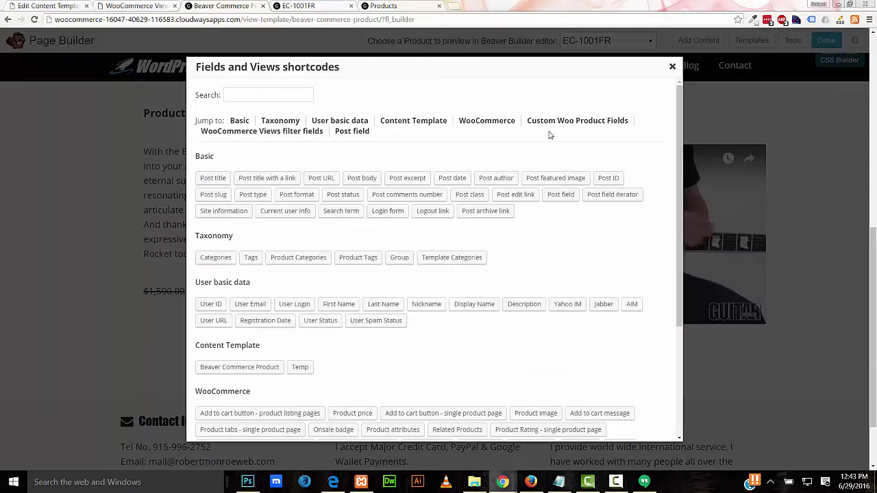
{"action": "left_click_drag", "start_coordinate": [680, 161], "coordinate": [288, 333]}
{"action": "left_click", "coordinate": [287, 333]}
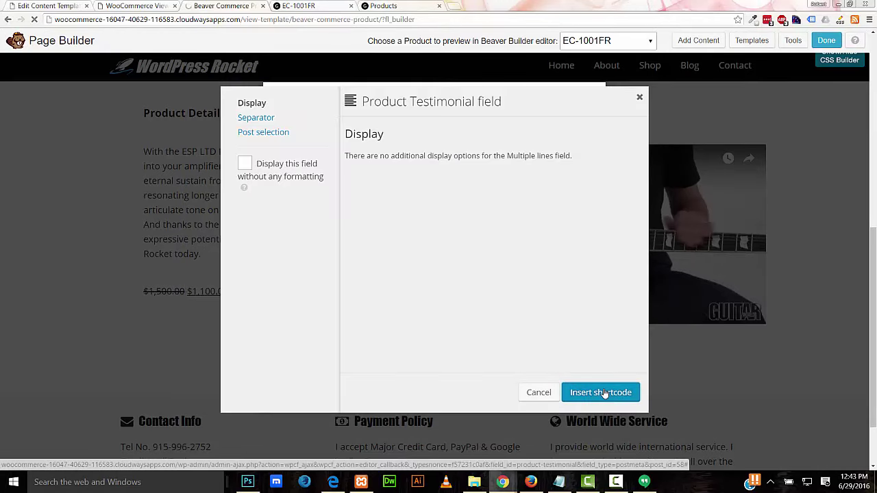
{"action": "left_click", "coordinate": [604, 393]}
{"action": "triple_click", "coordinate": [407, 258]}
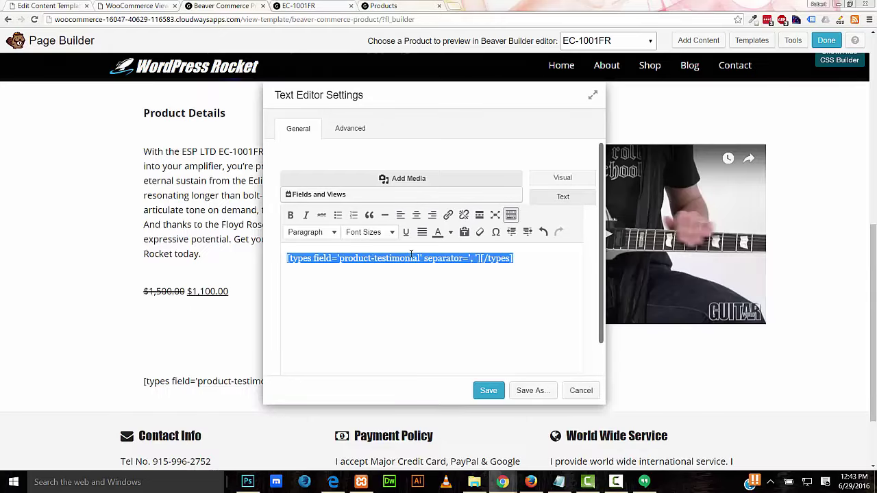
{"action": "left_click", "coordinate": [416, 214]}
{"action": "left_click", "coordinate": [489, 391]}
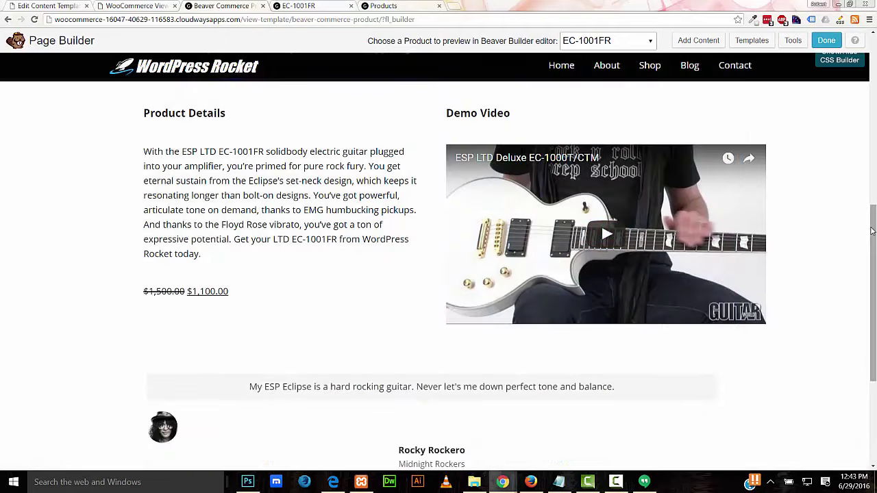
{"action": "left_click_drag", "start_coordinate": [873, 237], "coordinate": [873, 319]}
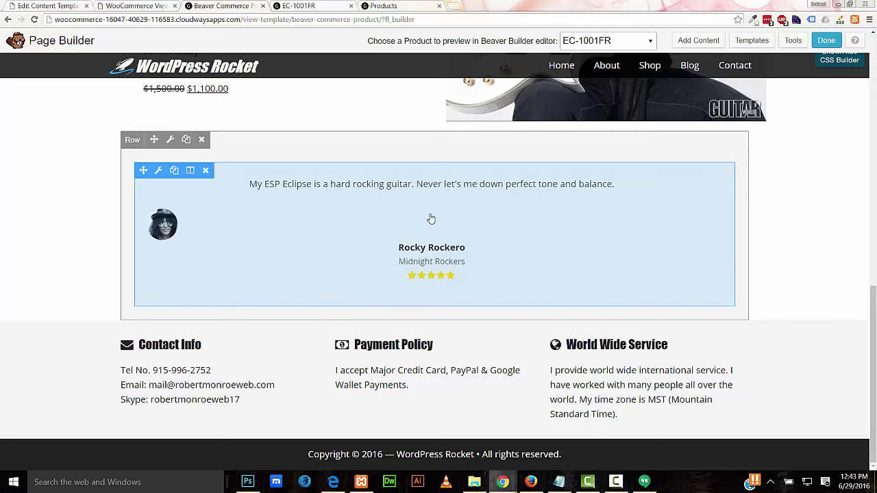
Step: Publish the template and confirm the live EC-1001FR page shows add-to-cart and the testimonial
{"action": "left_click_drag", "start_coordinate": [872, 305], "coordinate": [872, 61]}
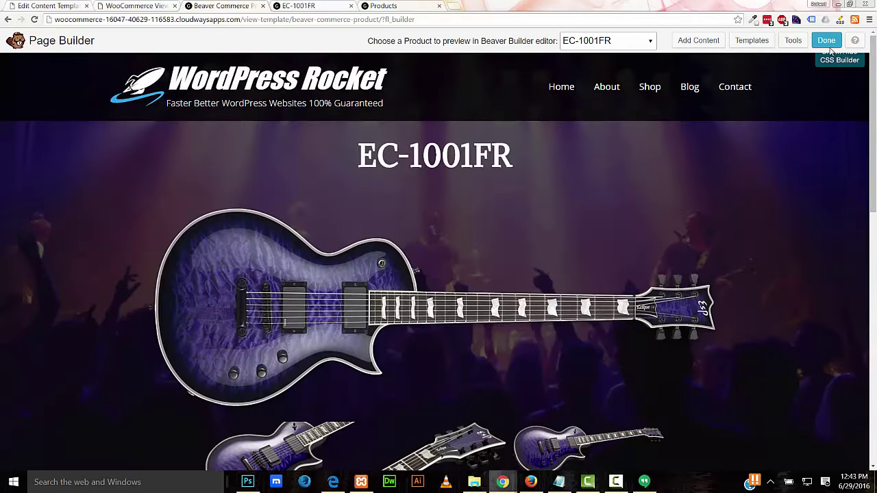
{"action": "left_click", "coordinate": [826, 42]}
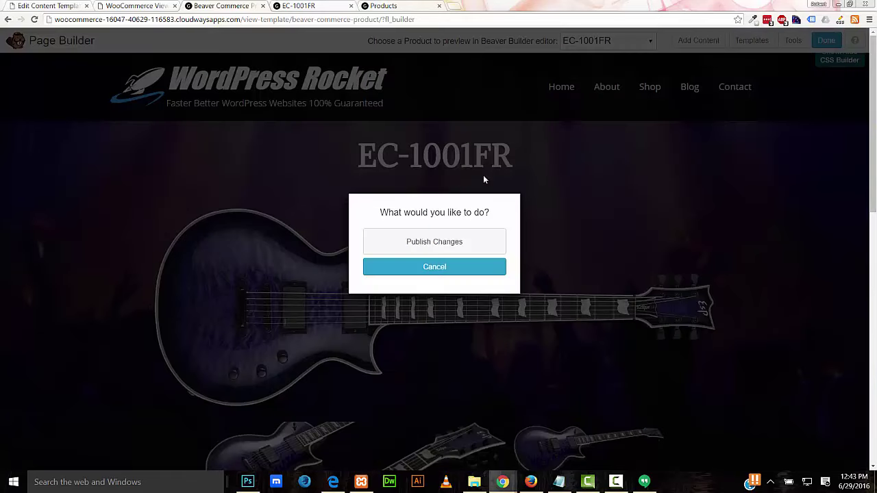
{"action": "left_click", "coordinate": [409, 241]}
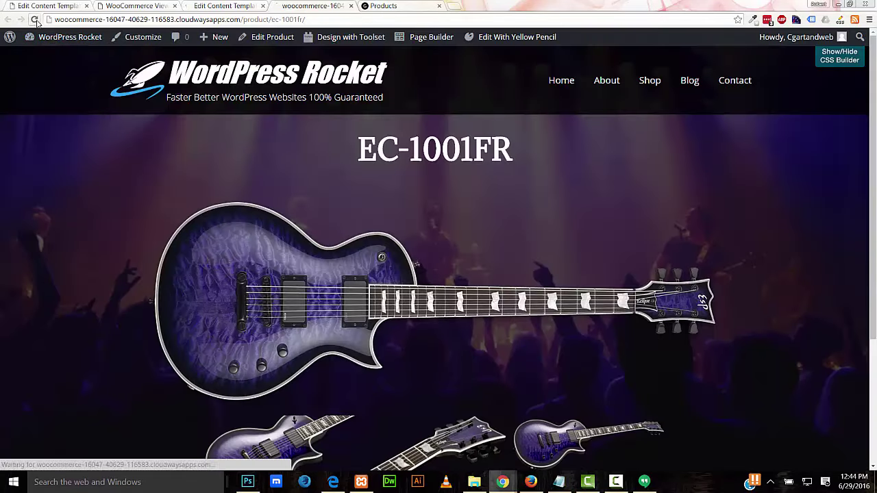
{"action": "left_click_drag", "start_coordinate": [874, 143], "coordinate": [876, 300]}
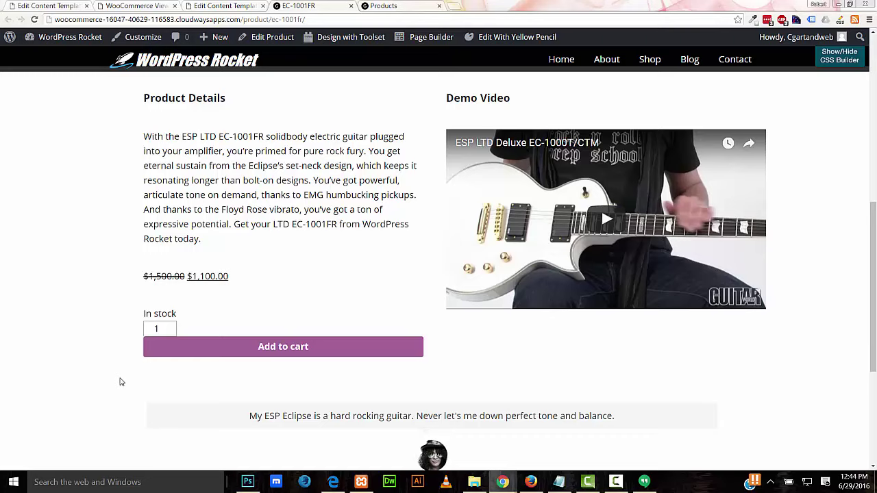
{"action": "left_click", "coordinate": [221, 5]}
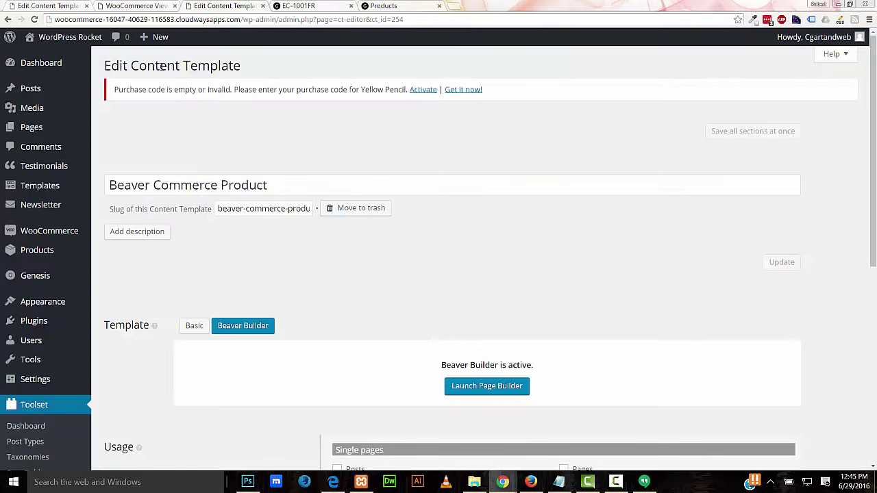
Step: Relaunch Beaver Builder on the template and drop an empty Text Editor module below the testimonial
{"action": "left_click", "coordinate": [487, 386]}
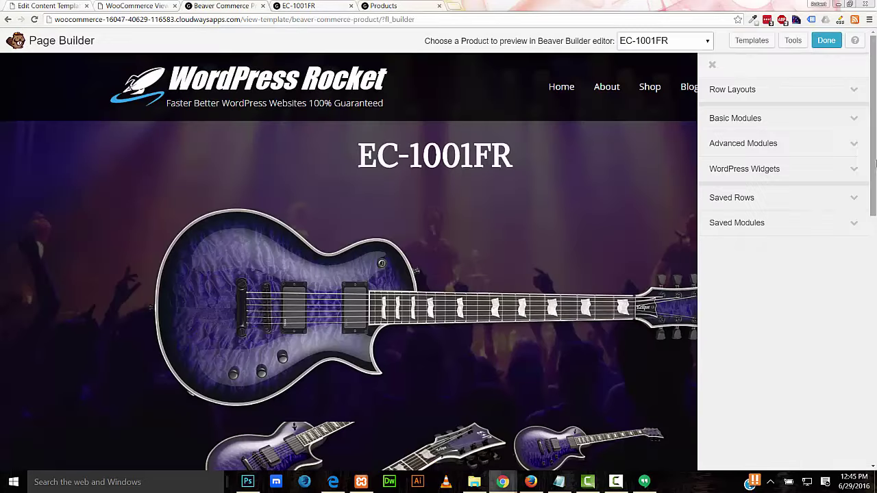
{"action": "left_click_drag", "start_coordinate": [873, 156], "coordinate": [850, 412]}
{"action": "left_click", "coordinate": [738, 124]}
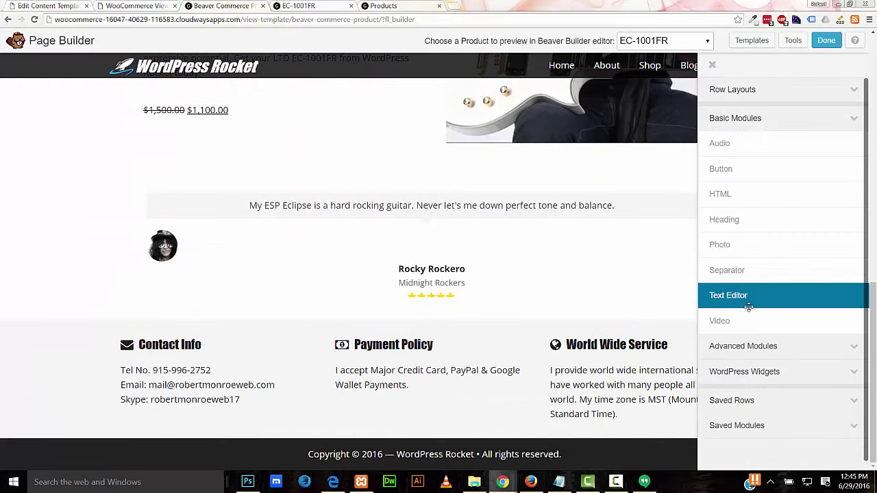
{"action": "left_click_drag", "start_coordinate": [740, 299], "coordinate": [449, 360]}
{"action": "left_click", "coordinate": [343, 194]}
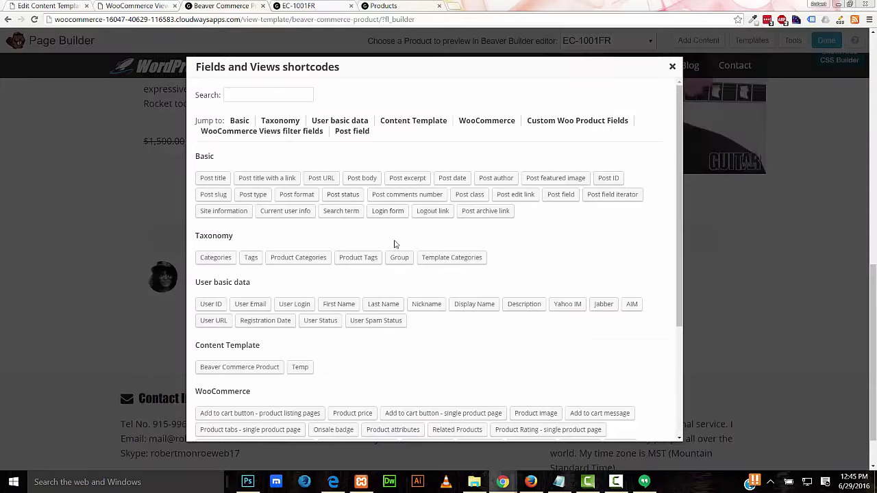
{"action": "scroll", "coordinate": [672, 280], "scroll_direction": "down", "scroll_amount": 3}
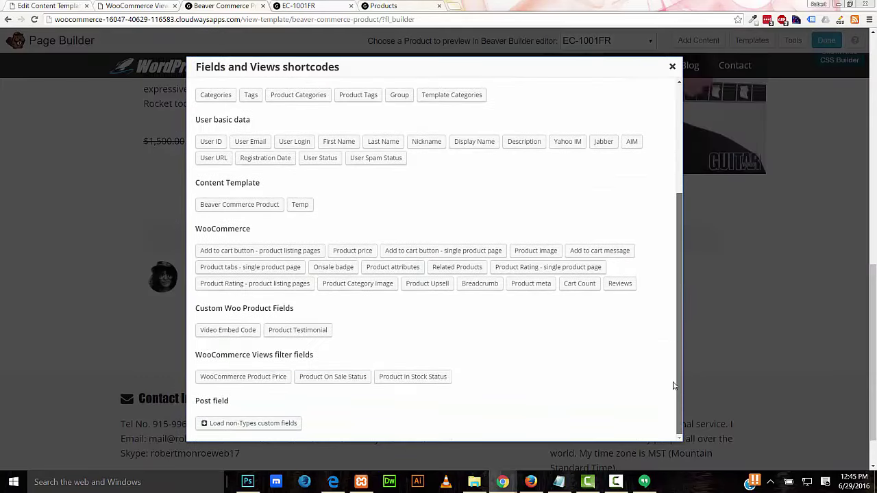
{"action": "left_click", "coordinate": [275, 267]}
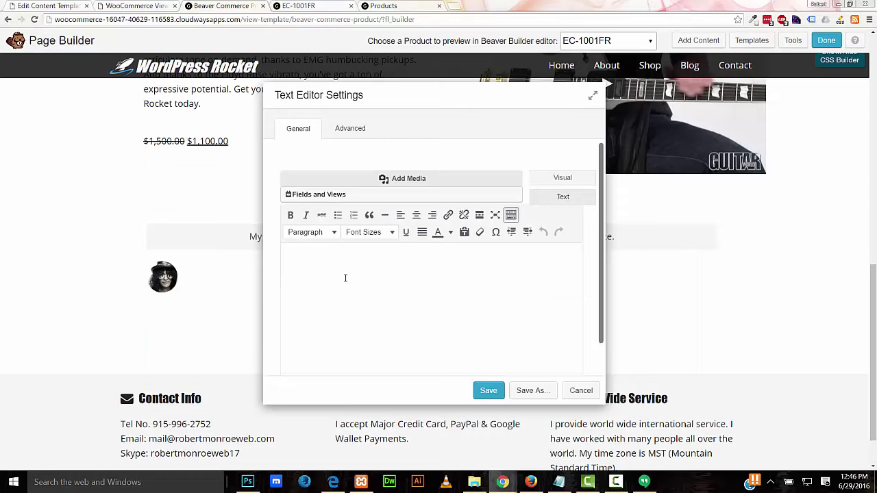
Step: In the Toolset template, insert the single-product tabs shortcode on line 2 and copy it
{"action": "left_click", "coordinate": [50, 8]}
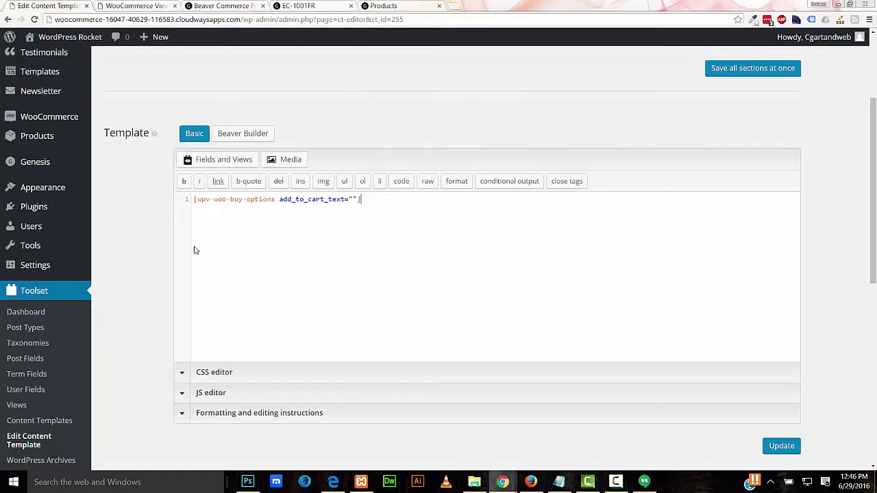
{"action": "left_click", "coordinate": [383, 198]}
{"action": "key", "text": "Return"}
{"action": "left_click", "coordinate": [237, 161]}
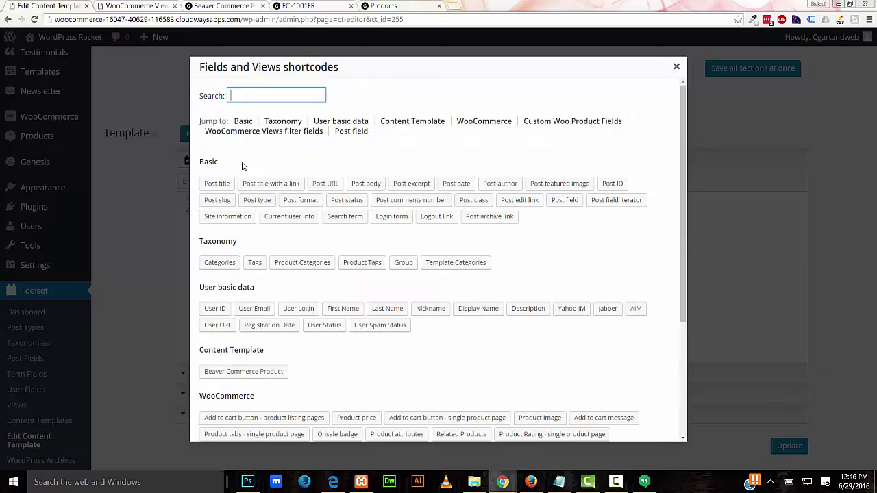
{"action": "scroll", "coordinate": [658, 245], "scroll_direction": "down", "scroll_amount": 3}
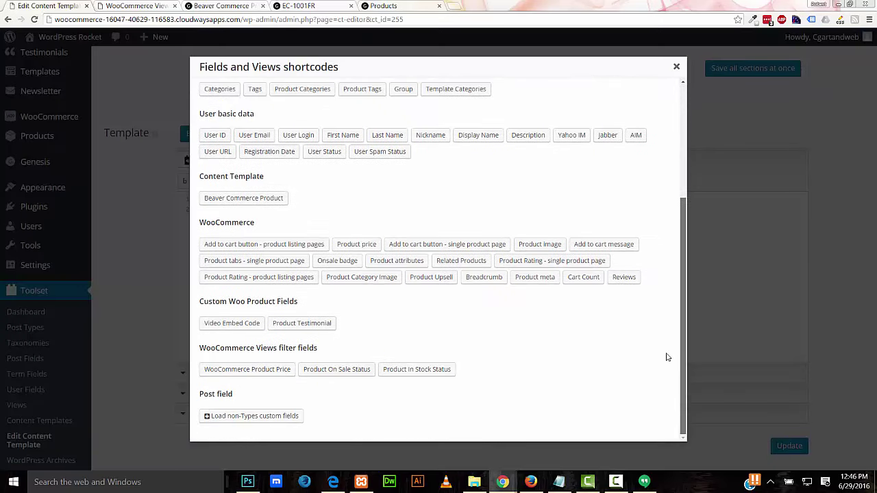
{"action": "left_click", "coordinate": [254, 261]}
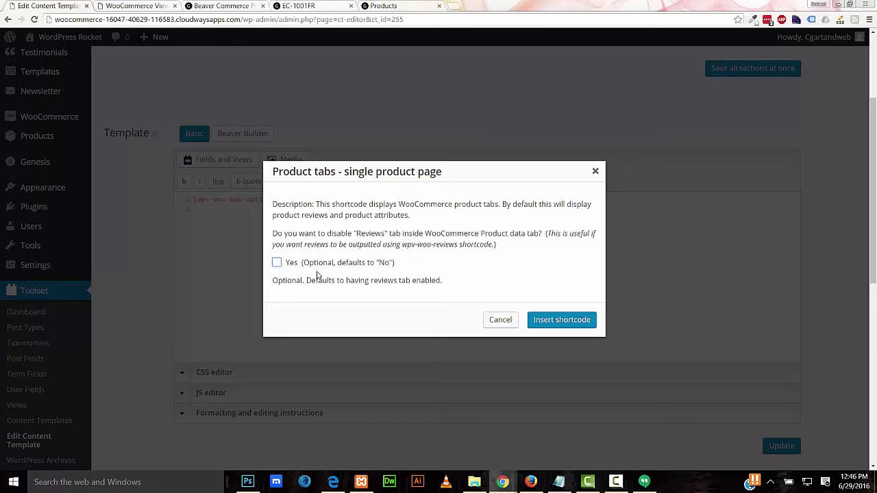
{"action": "left_click", "coordinate": [550, 322]}
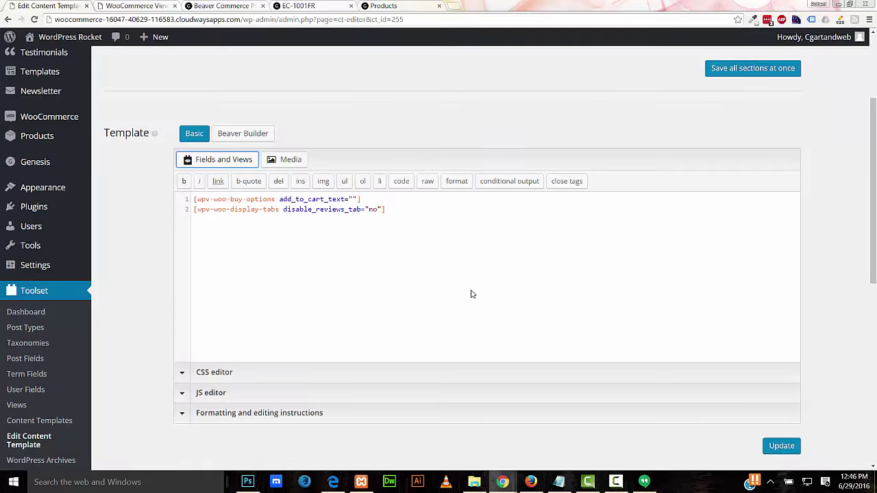
{"action": "left_click_drag", "start_coordinate": [385, 210], "coordinate": [194, 210]}
{"action": "right_click", "coordinate": [199, 210]}
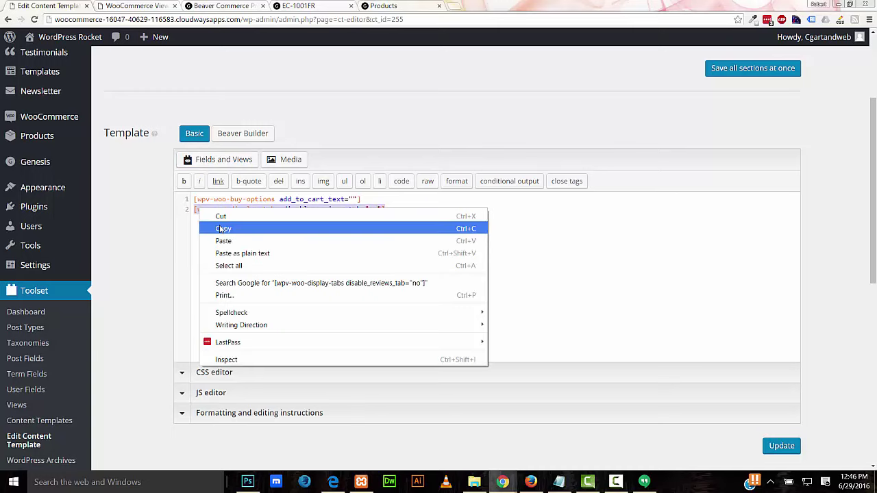
{"action": "left_click", "coordinate": [217, 229]}
Step: Paste [wpv-woo-display-tabs disable_reviews_tab="no"] into the empty text module, save it, and finish editing
{"action": "left_click", "coordinate": [226, 5]}
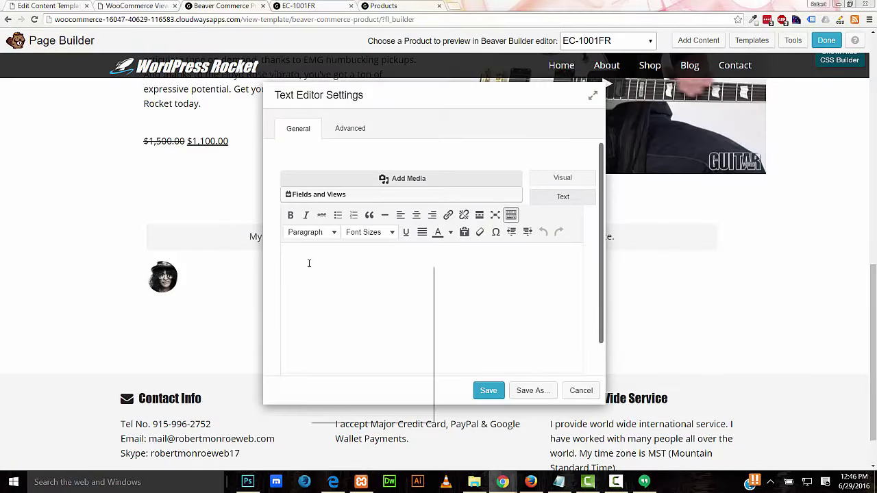
{"action": "right_click", "coordinate": [309, 263]}
{"action": "left_click", "coordinate": [333, 327]}
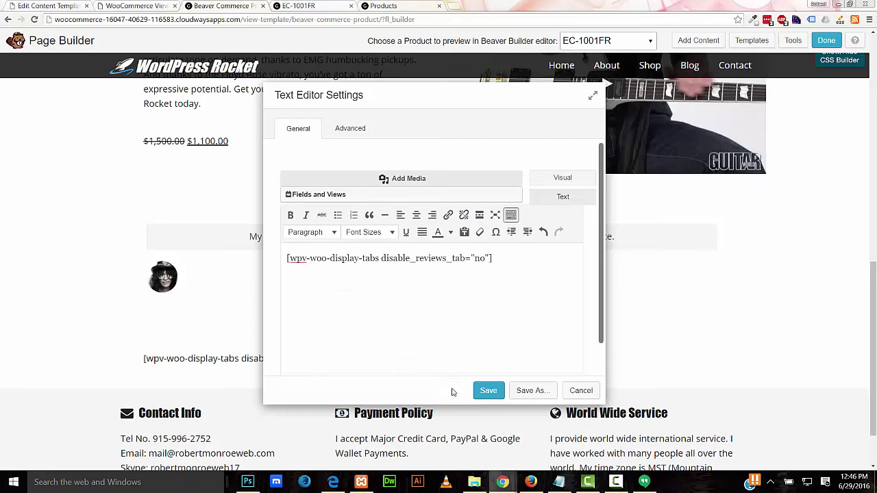
{"action": "left_click", "coordinate": [489, 391]}
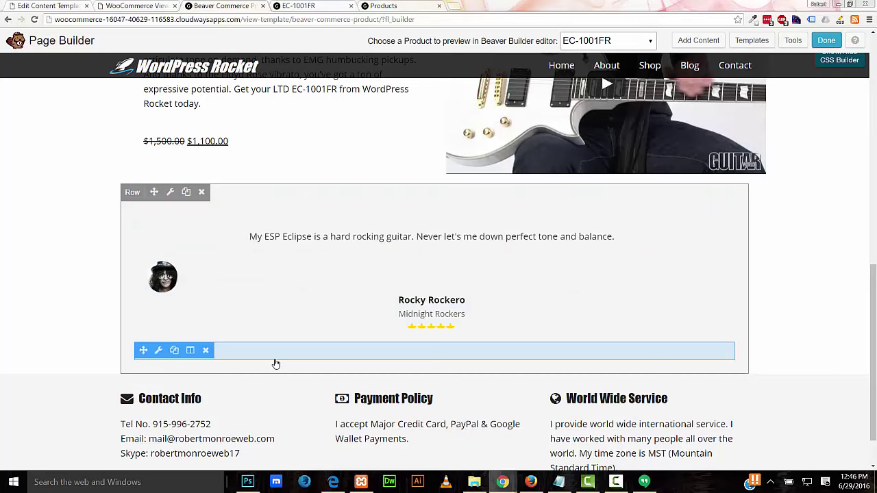
{"action": "left_click", "coordinate": [825, 42]}
Step: Publish the template changes and reload the live EC-1001FR product page
{"action": "left_click", "coordinate": [418, 244]}
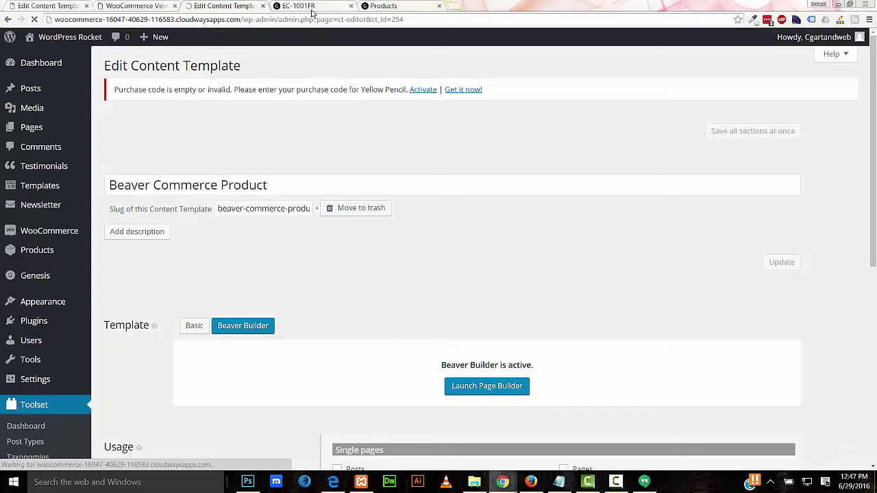
{"action": "left_click", "coordinate": [312, 9]}
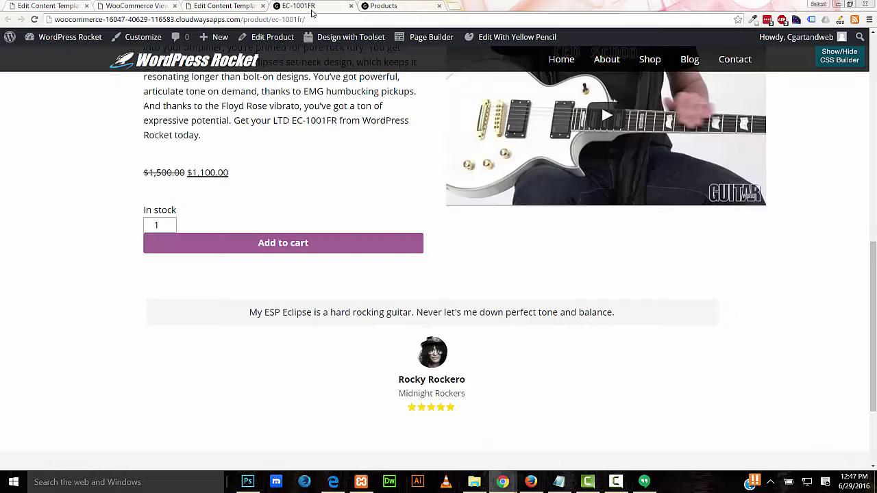
{"action": "left_click", "coordinate": [34, 19]}
Step: Check the product's Additional Information, Reviews and Description tabs below the testimonial
{"action": "left_click_drag", "start_coordinate": [874, 249], "coordinate": [874, 295]}
{"action": "left_click", "coordinate": [281, 175]}
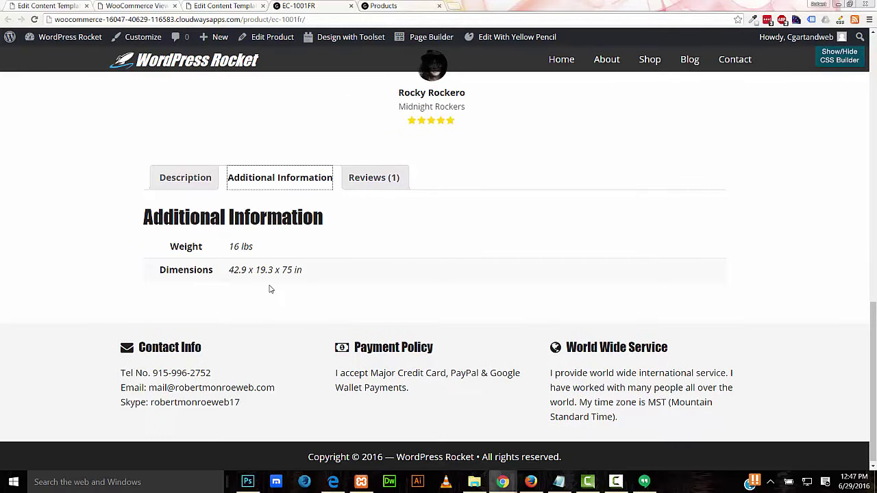
{"action": "left_click", "coordinate": [360, 185]}
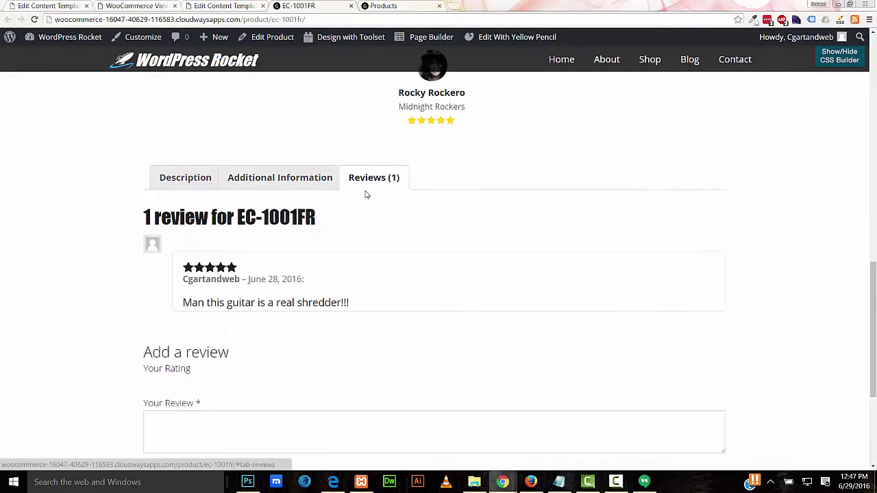
{"action": "left_click", "coordinate": [276, 180]}
{"action": "left_click", "coordinate": [192, 176]}
{"action": "left_click_drag", "start_coordinate": [874, 311], "coordinate": [876, 62]}
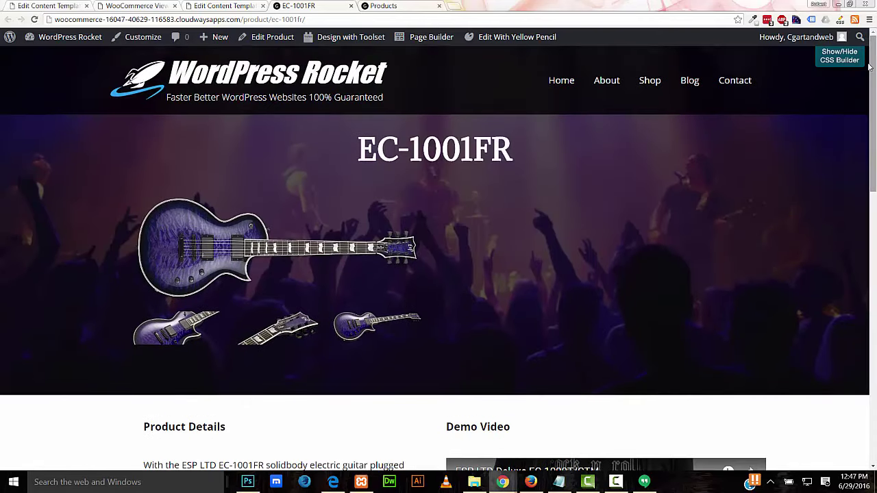
Step: Uncomment the .photo-row div.images rule in the Custom CSS Editor, save it, and close the CSS builder
{"action": "left_click_drag", "start_coordinate": [870, 67], "coordinate": [875, 85]}
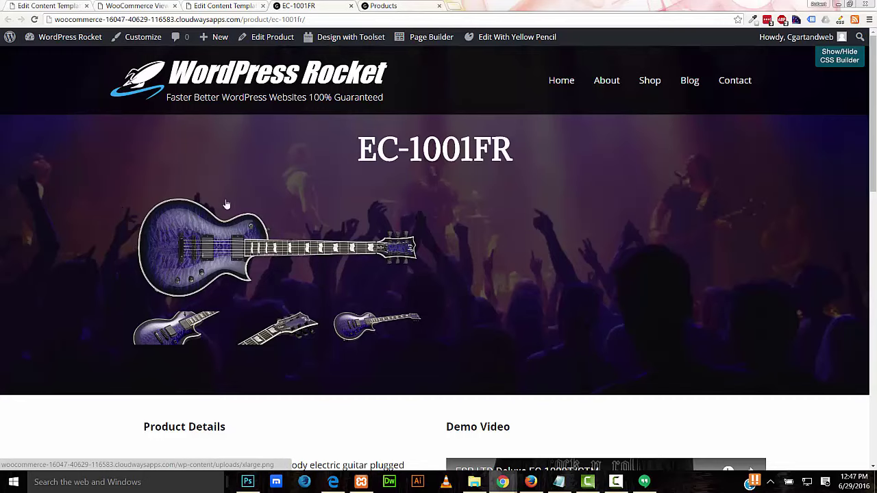
{"action": "left_click_drag", "start_coordinate": [873, 186], "coordinate": [875, 159]}
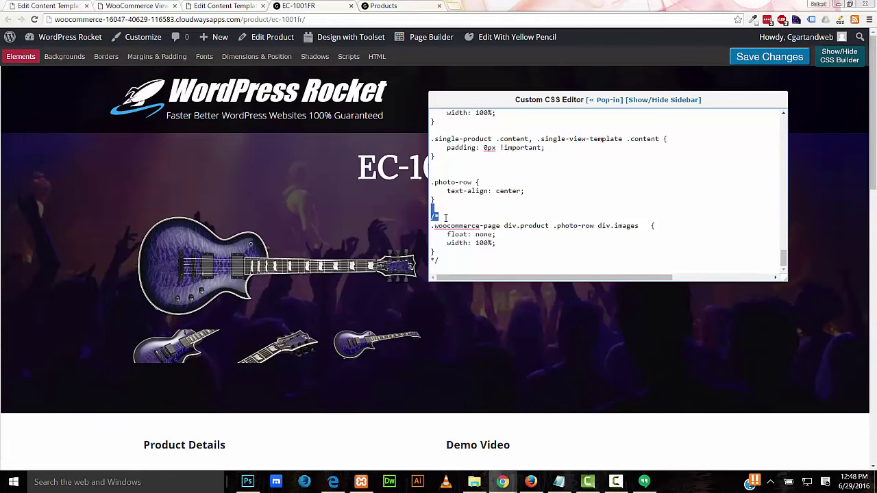
{"action": "left_click", "coordinate": [470, 219]}
{"action": "key", "text": "BackSpace"}
{"action": "key", "text": "BackSpace"}
{"action": "key", "text": "BackSpace"}
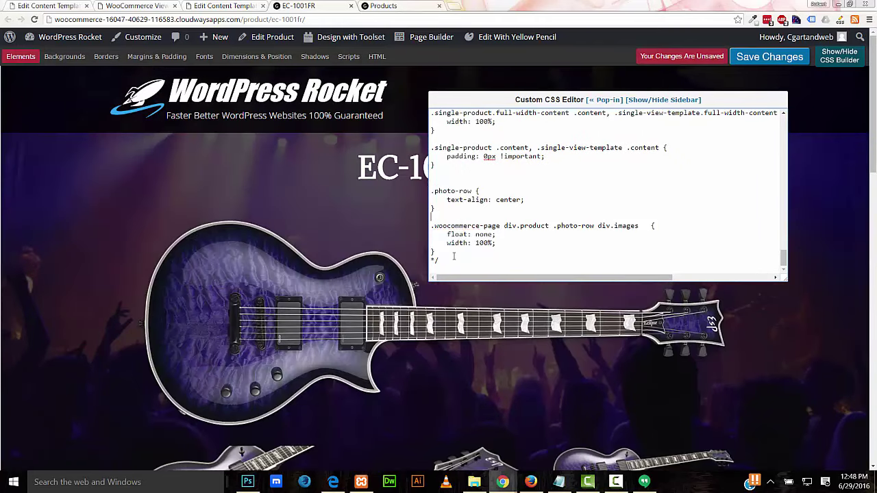
{"action": "key", "text": "BackSpace"}
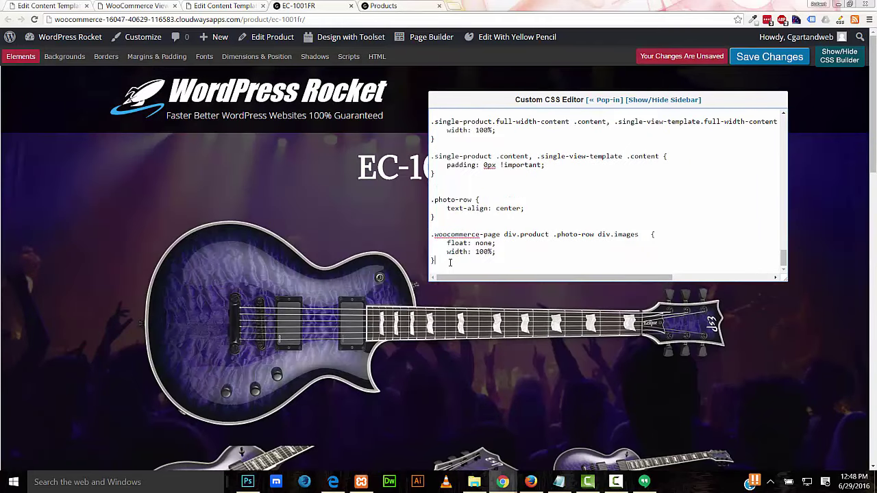
{"action": "key", "text": "ctrl+s"}
{"action": "left_click", "coordinate": [839, 58]}
{"action": "scroll", "coordinate": [874, 114], "scroll_direction": "down", "scroll_amount": 2}
{"action": "scroll", "coordinate": [874, 113], "scroll_direction": "down", "scroll_amount": 3}
{"action": "scroll", "coordinate": [873, 117], "scroll_direction": "up", "scroll_amount": 5}
{"action": "scroll", "coordinate": [872, 118], "scroll_direction": "down", "scroll_amount": 3}
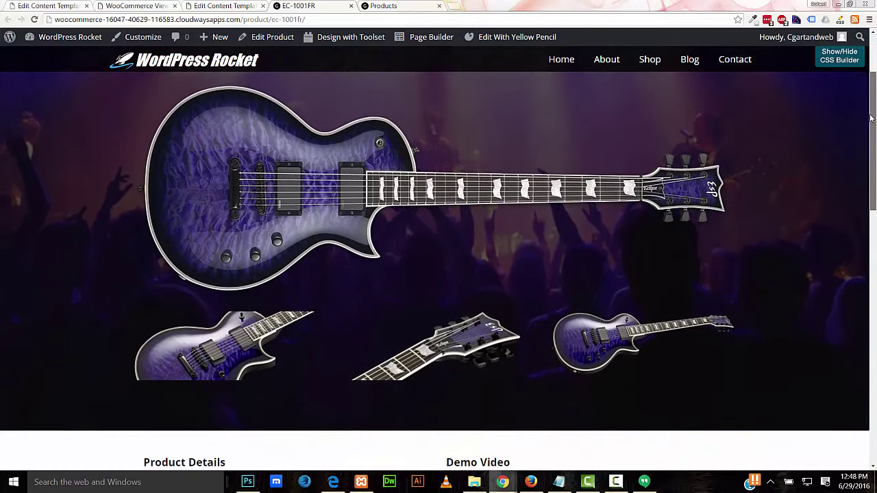
{"action": "left_click_drag", "start_coordinate": [870, 120], "coordinate": [869, 310]}
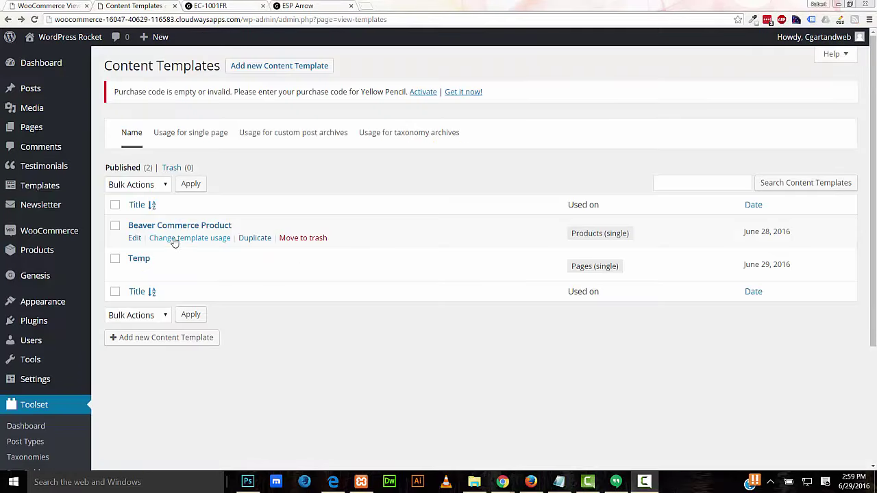
Step: Assign the Beaver Commerce Product template to all single Products, including existing product items
{"action": "left_click", "coordinate": [177, 240]}
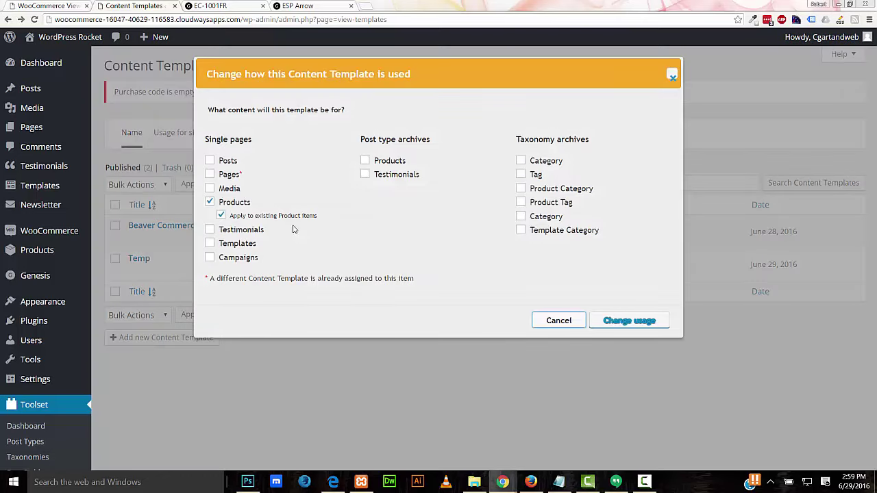
{"action": "key", "text": "Escape"}
{"action": "mouse_move", "coordinate": [41, 251]}
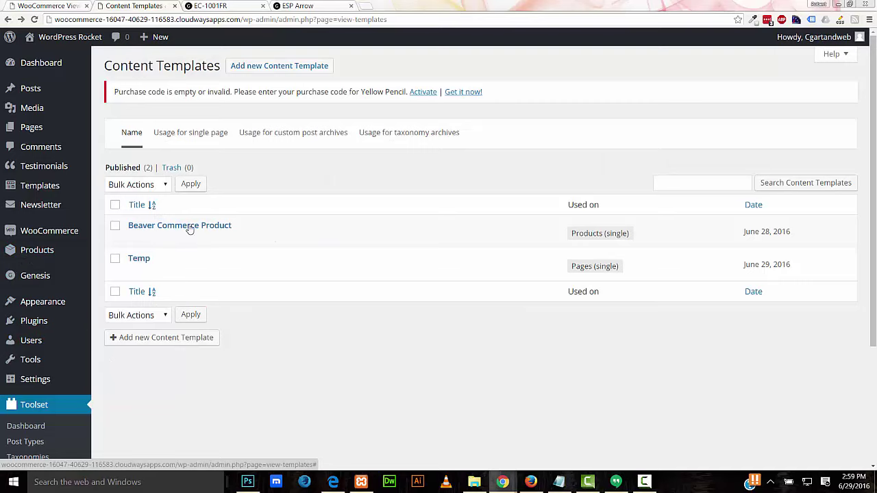
Step: Compare the EC-1001FR page with the ESP Arrow product page, now rendered with the same hero layout
{"action": "left_click", "coordinate": [210, 6]}
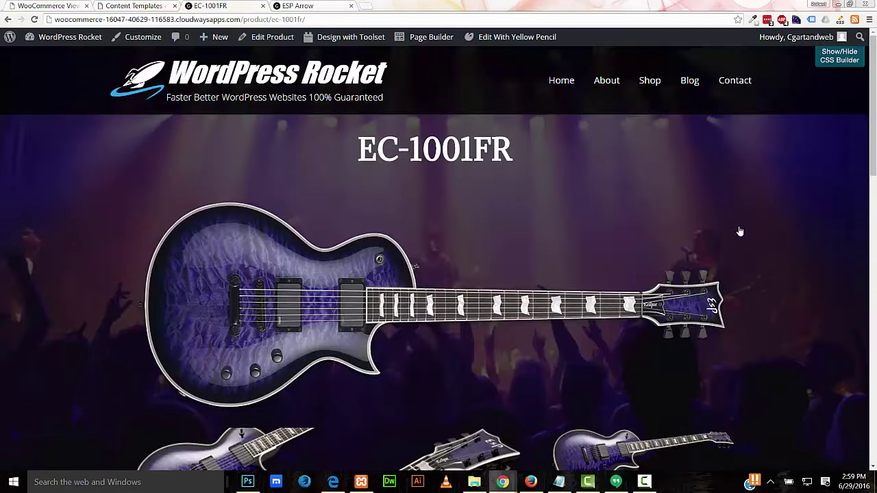
{"action": "mouse_move", "coordinate": [871, 118]}
{"action": "left_mouse_down"}
{"action": "mouse_move", "coordinate": [871, 381]}
{"action": "mouse_move", "coordinate": [872, 104]}
{"action": "left_mouse_up"}
{"action": "left_click", "coordinate": [306, 7]}
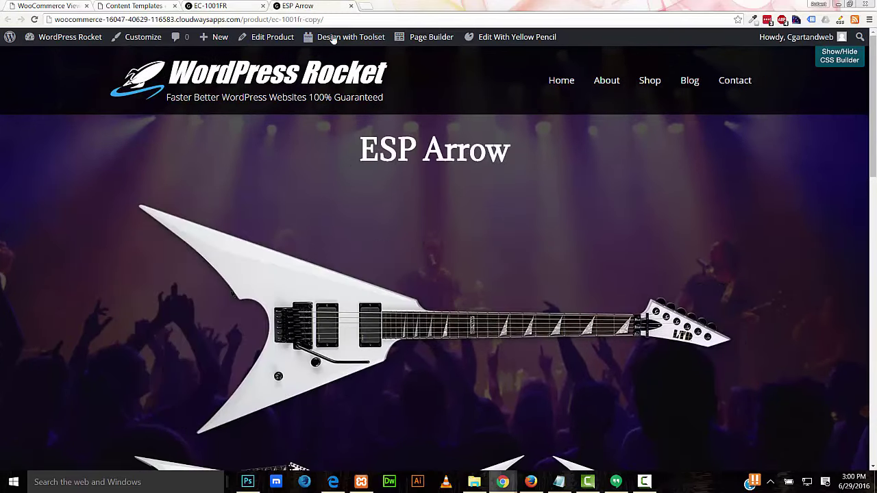
{"action": "left_click_drag", "start_coordinate": [874, 119], "coordinate": [856, 198]}
{"action": "scroll", "coordinate": [858, 170], "scroll_direction": "up", "scroll_amount": 3}
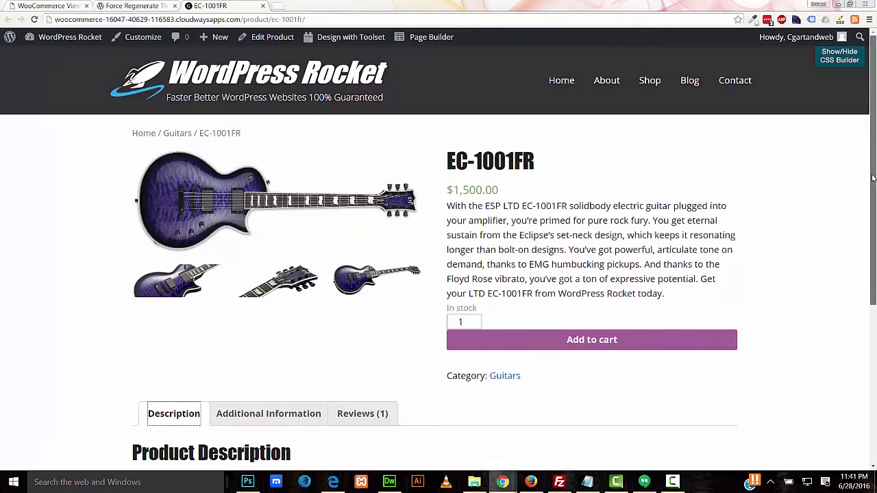
{"action": "scroll", "coordinate": [864, 274], "scroll_direction": "down", "scroll_amount": 5}
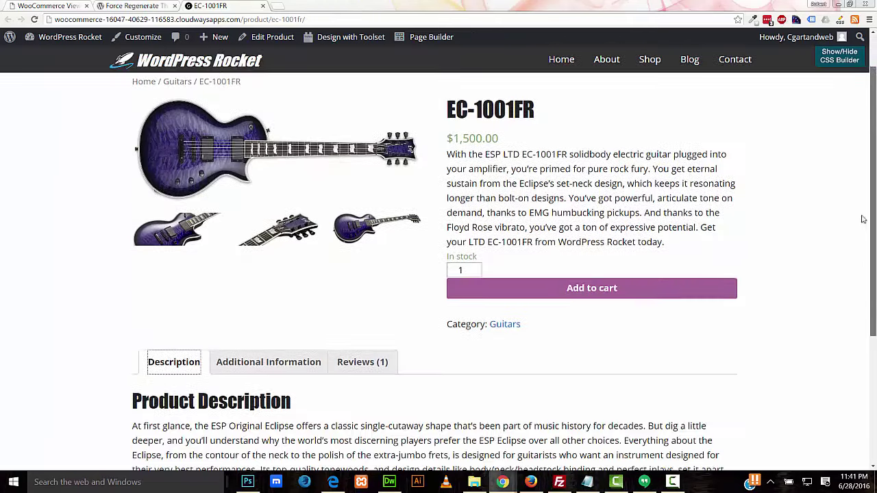
{"action": "scroll", "coordinate": [866, 341], "scroll_direction": "up", "scroll_amount": 6}
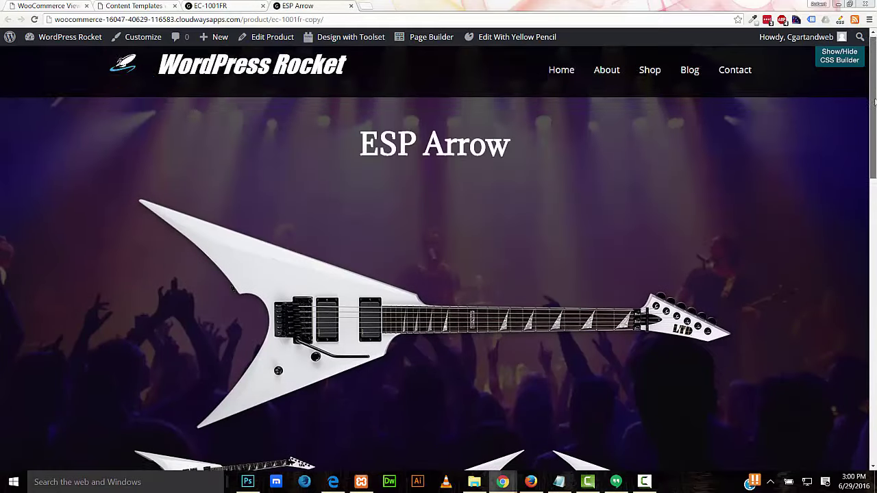
{"action": "left_click_drag", "start_coordinate": [874, 102], "coordinate": [875, 152]}
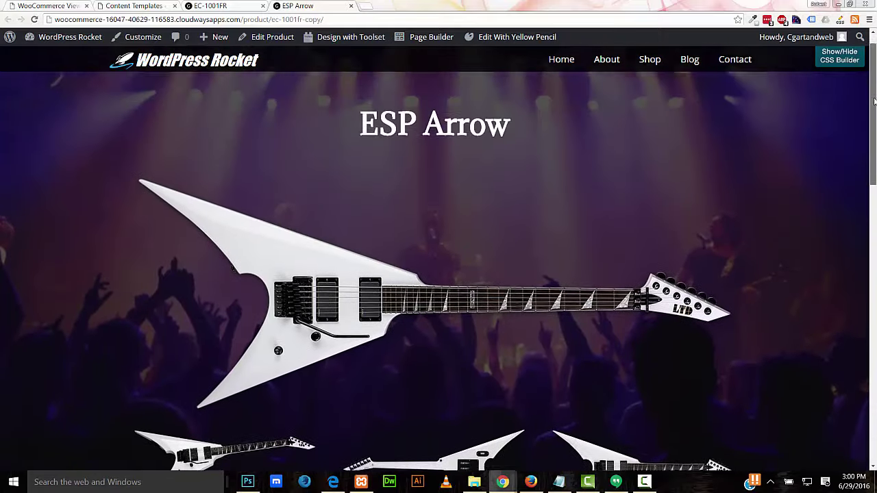
{"action": "scroll", "coordinate": [850, 149], "scroll_direction": "up", "scroll_amount": 1}
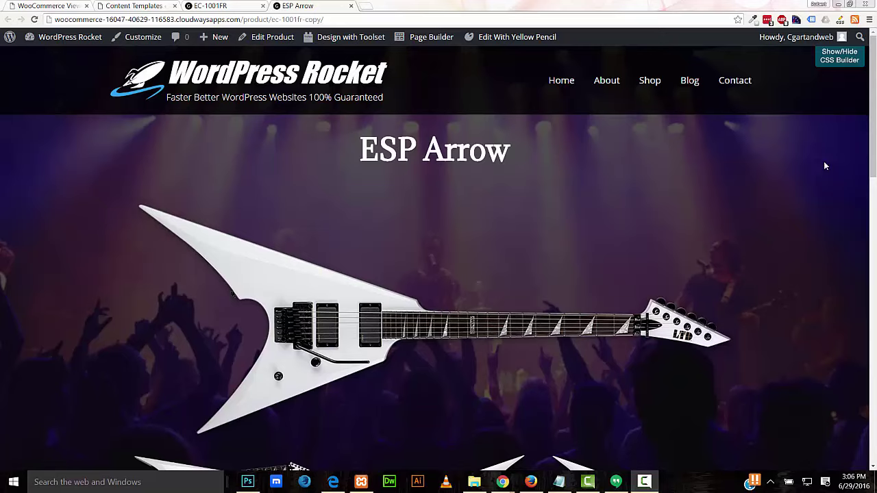
Step: Scroll through the ESP Arrow details and demo video, then go back to the EC-1001FR page
{"action": "left_click_drag", "start_coordinate": [874, 163], "coordinate": [875, 290]}
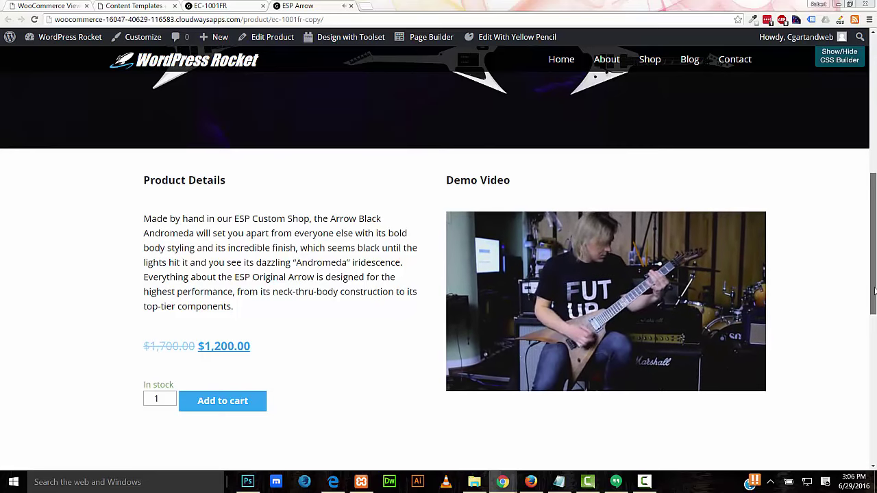
{"action": "left_click_drag", "start_coordinate": [875, 291], "coordinate": [875, 148]}
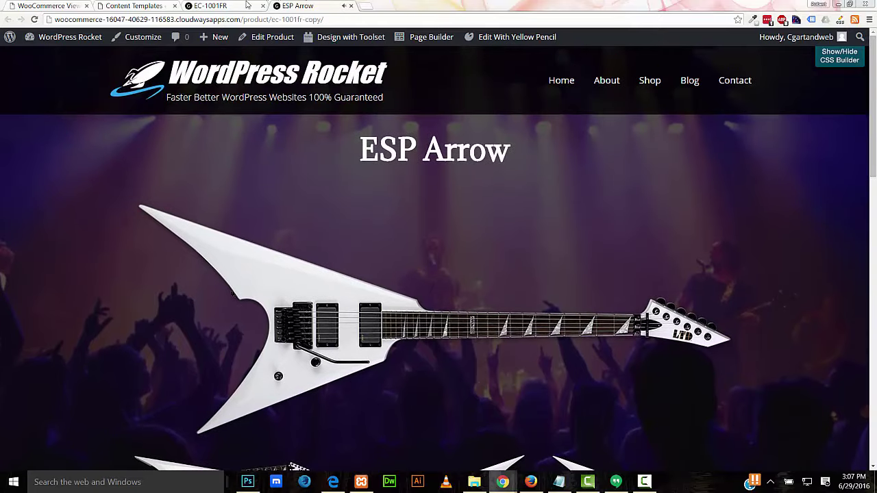
{"action": "left_click", "coordinate": [213, 7]}
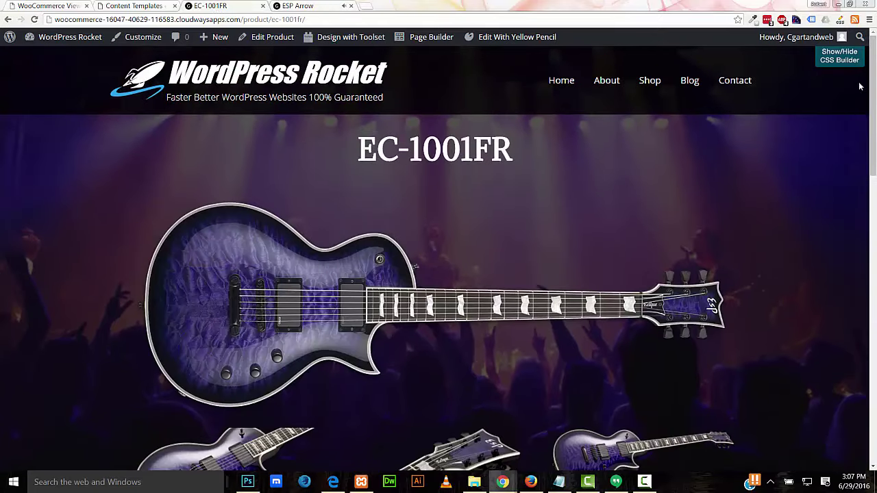
{"action": "mouse_move", "coordinate": [873, 70]}
{"action": "left_mouse_down"}
{"action": "mouse_move", "coordinate": [863, 331]}
{"action": "mouse_move", "coordinate": [875, 63]}
{"action": "left_mouse_up"}
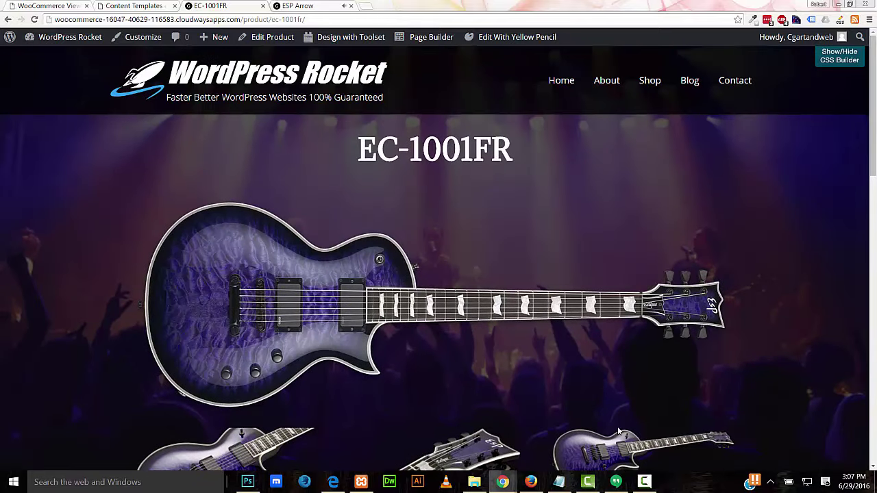